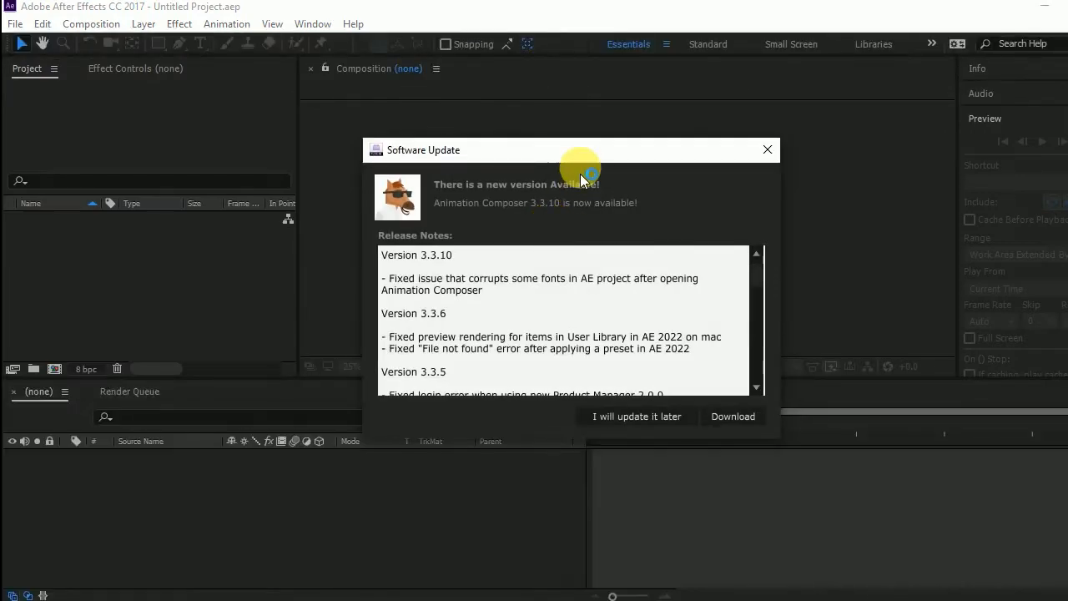
Postpone the Animation Composer update and create a 1280 x 720 composition at 25 fps with a duration of 10 seconds.
{"action": "left_click_drag", "start_coordinate": [581, 165], "coordinate": [615, 123]}
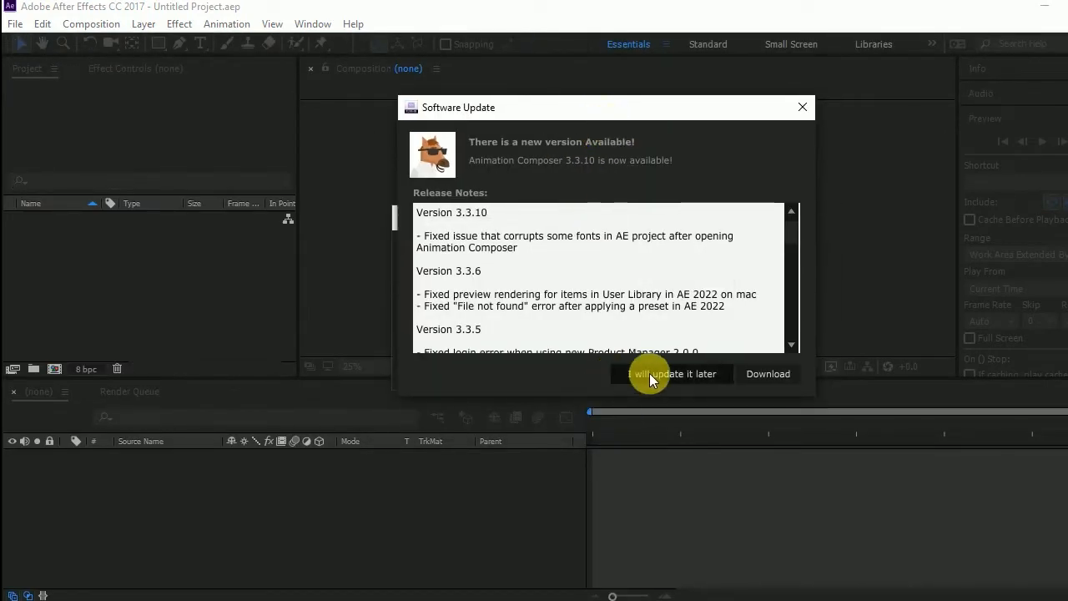
{"action": "left_click", "coordinate": [607, 378]}
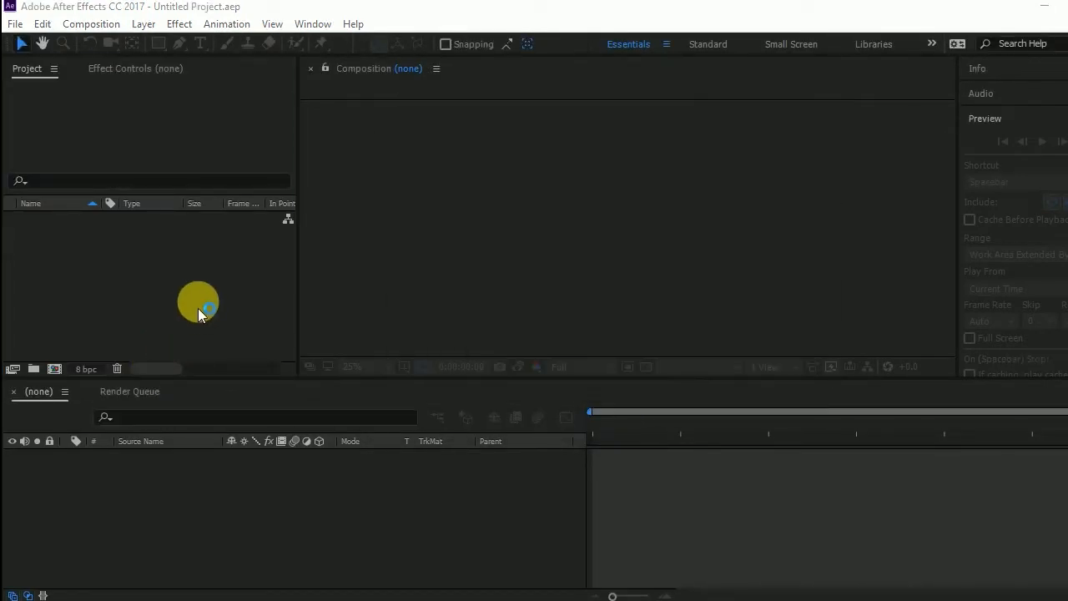
{"action": "left_click", "coordinate": [56, 374]}
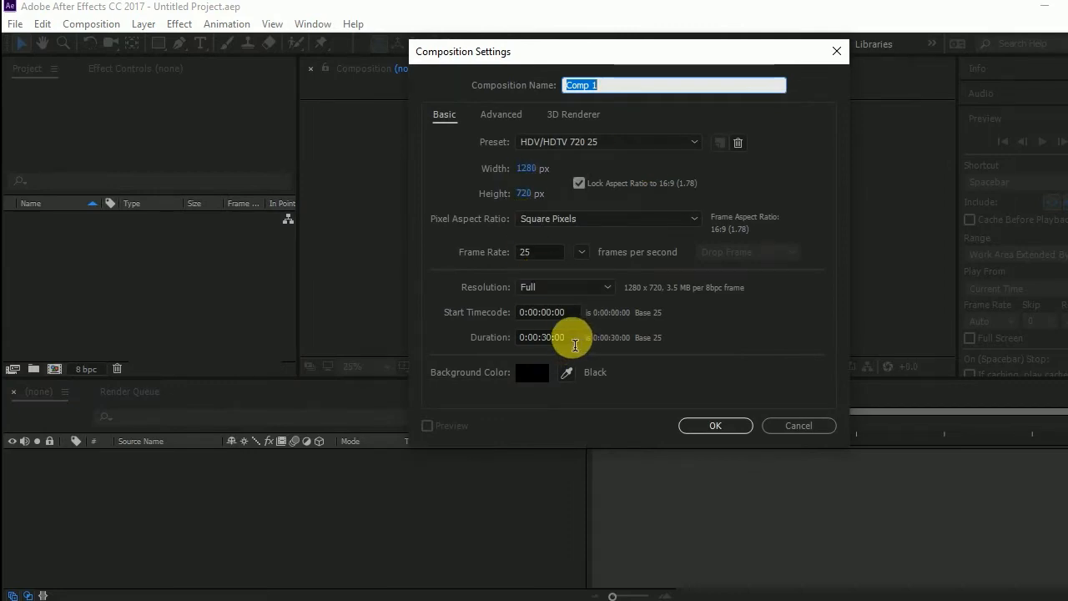
{"action": "left_click", "coordinate": [550, 339]}
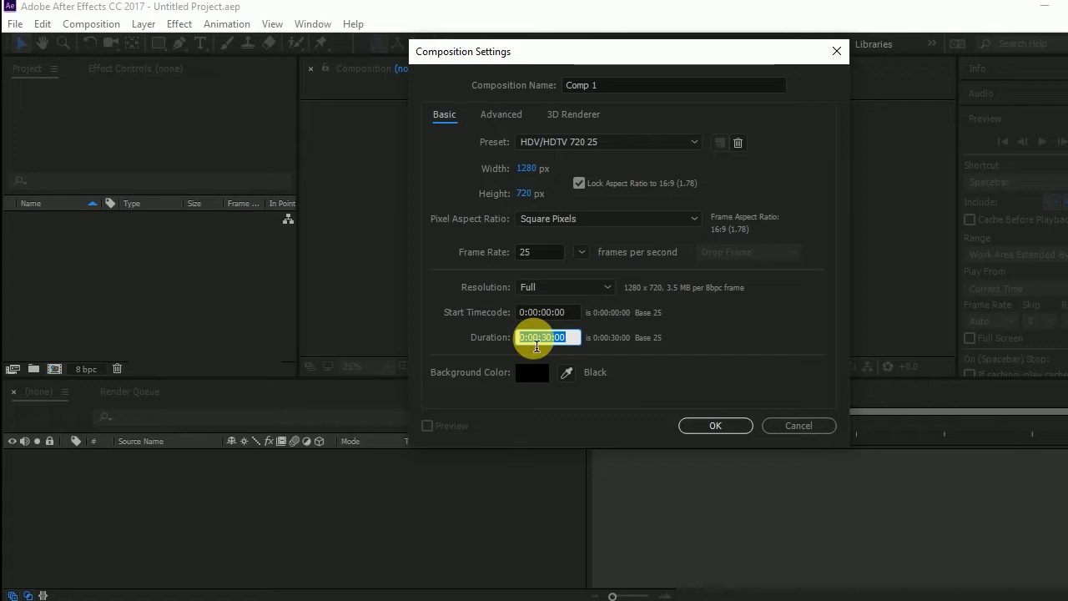
{"action": "type", "text": "10."}
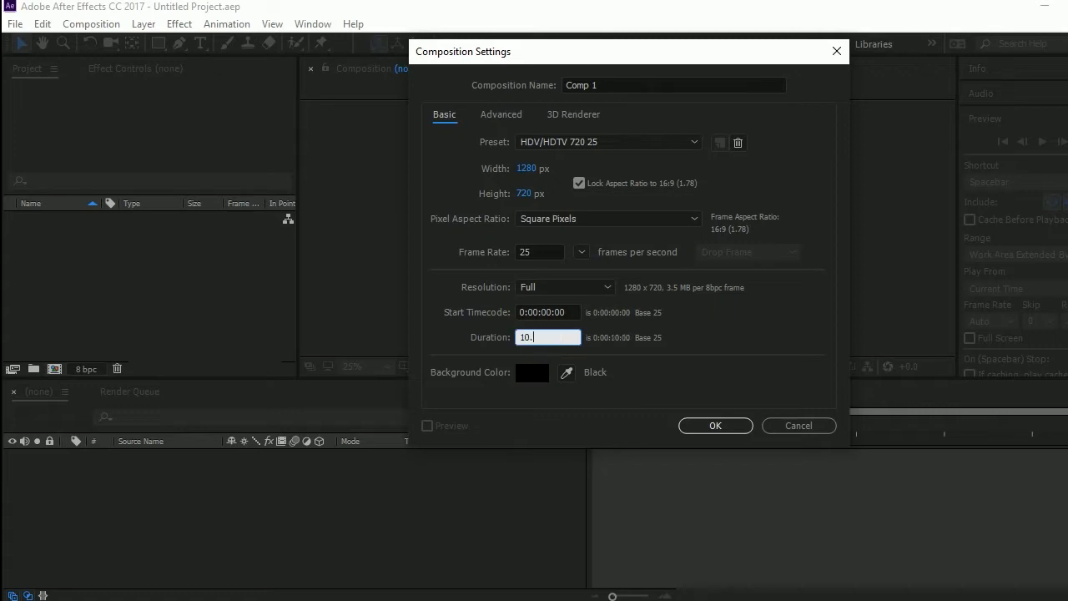
{"action": "left_click", "coordinate": [546, 313]}
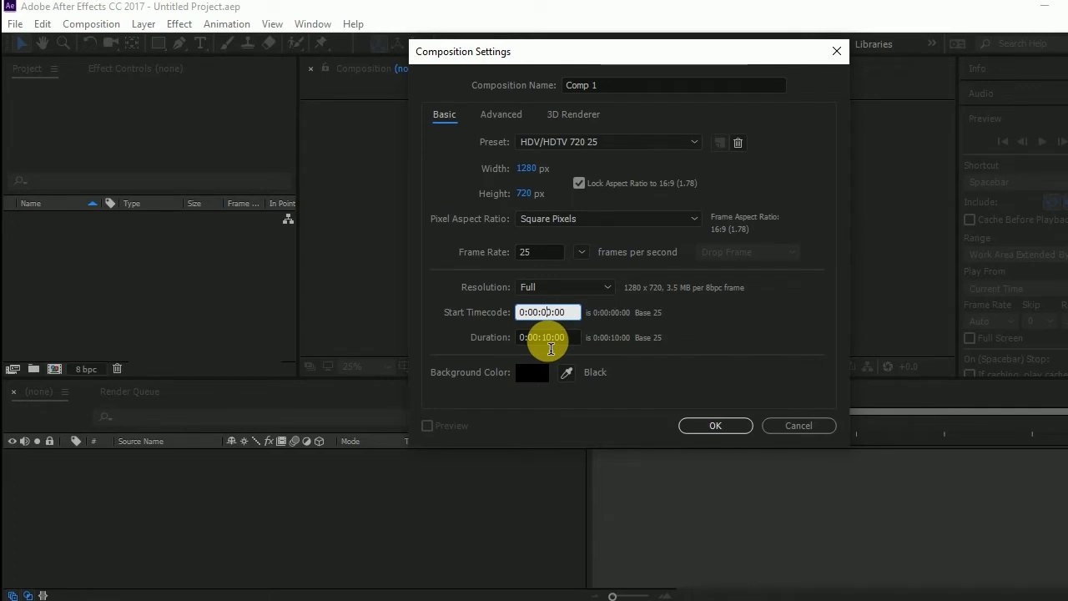
{"action": "left_click", "coordinate": [692, 427]}
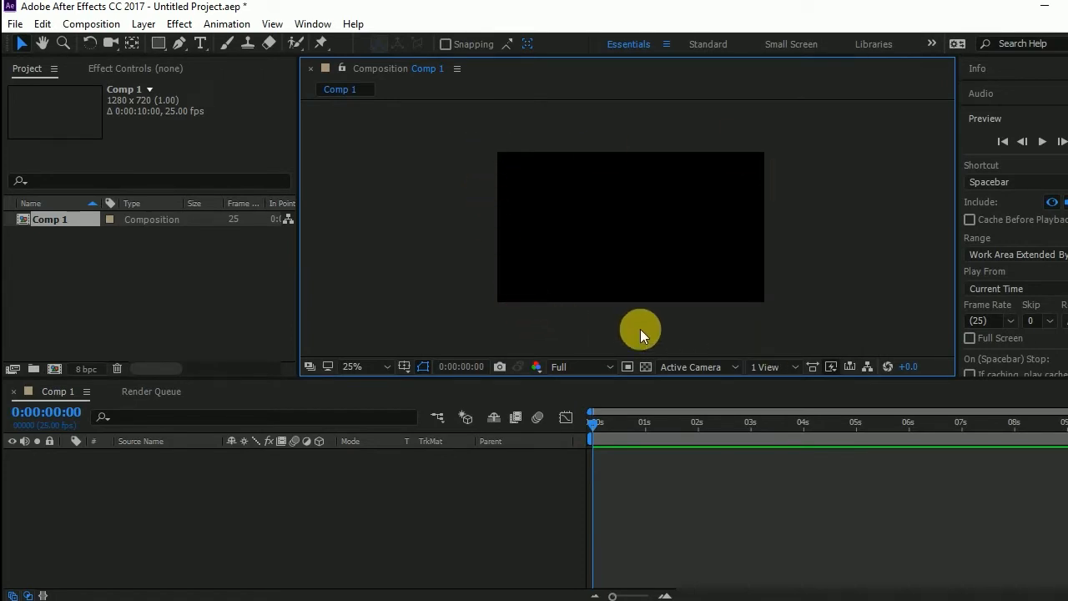
{"action": "right_click", "coordinate": [375, 476]}
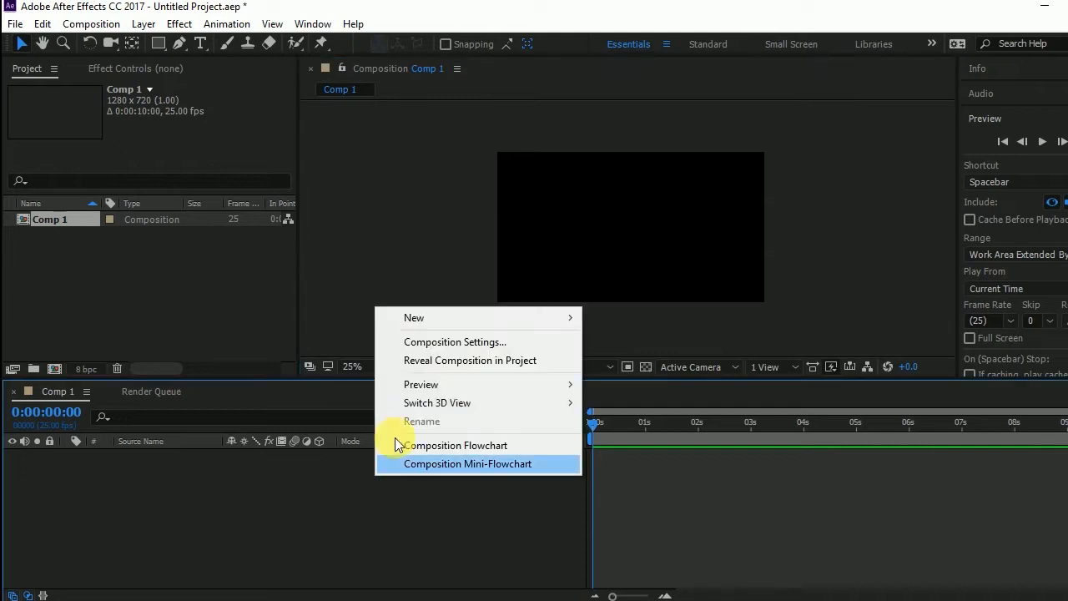
{"action": "mouse_move", "coordinate": [534, 318]}
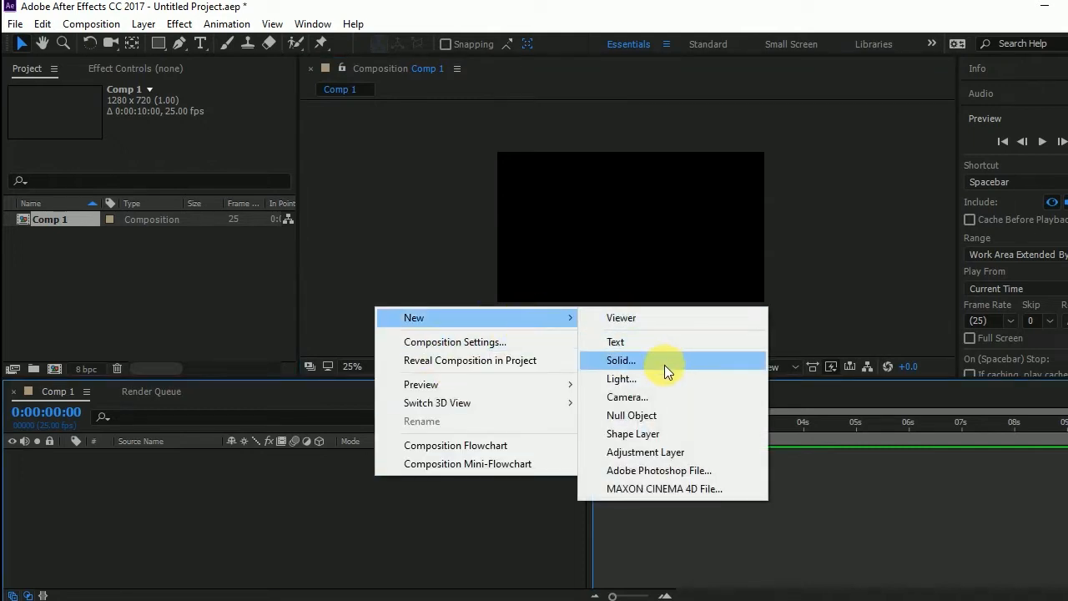
{"action": "left_click", "coordinate": [664, 364]}
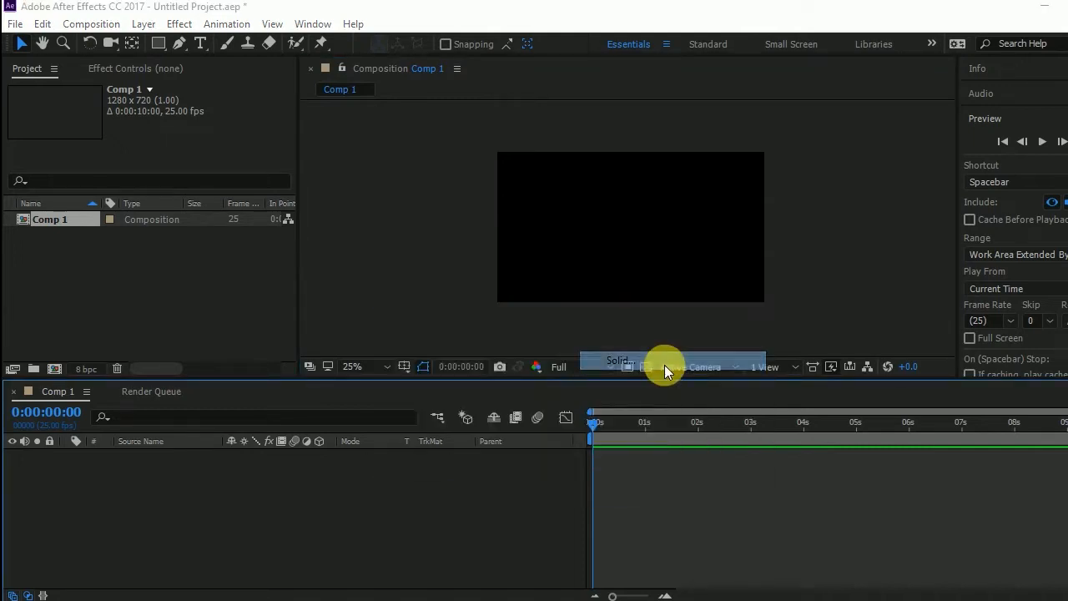
{"action": "left_click_drag", "start_coordinate": [704, 115], "coordinate": [579, 111]}
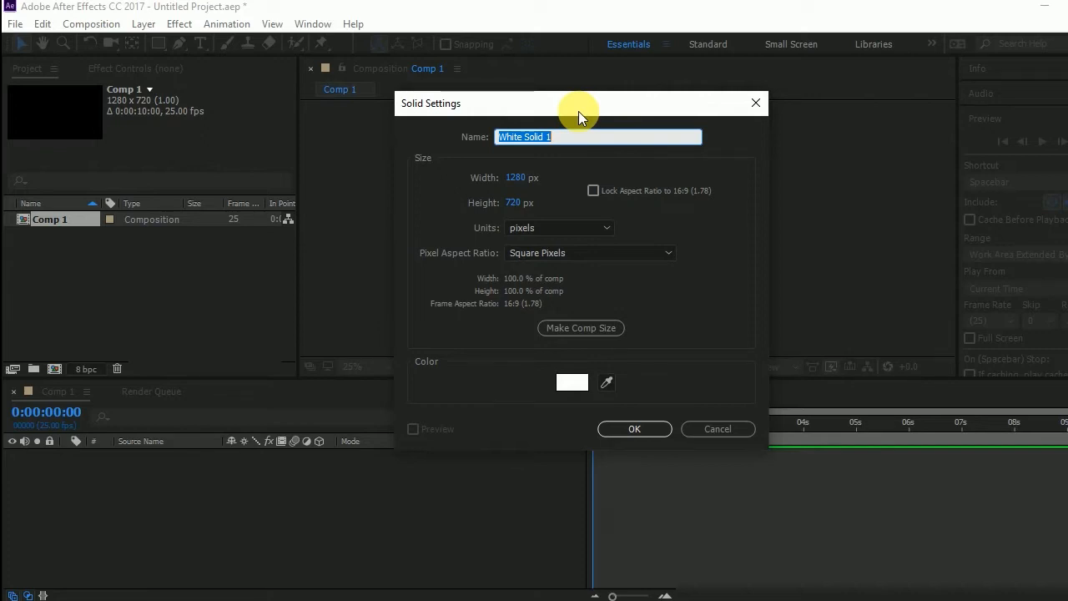
{"action": "left_click", "coordinate": [710, 429]}
Switch to Chrome, search Google for Color Hunt and open the colorhunt.co website.
{"action": "mouse_move", "coordinate": [551, 600]}
{"action": "left_click", "coordinate": [462, 551]}
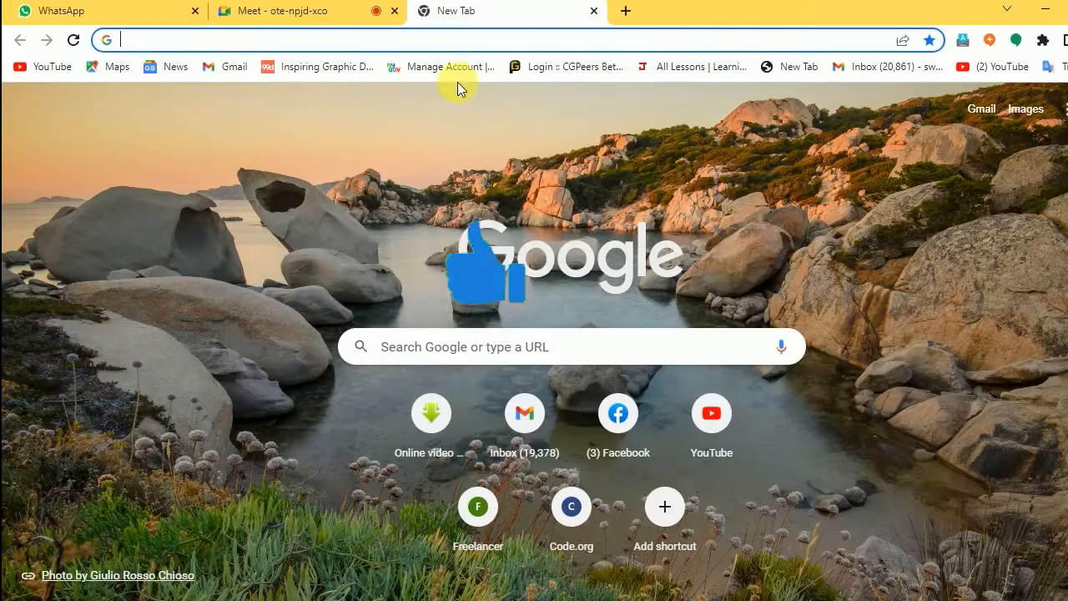
{"action": "left_click", "coordinate": [457, 350]}
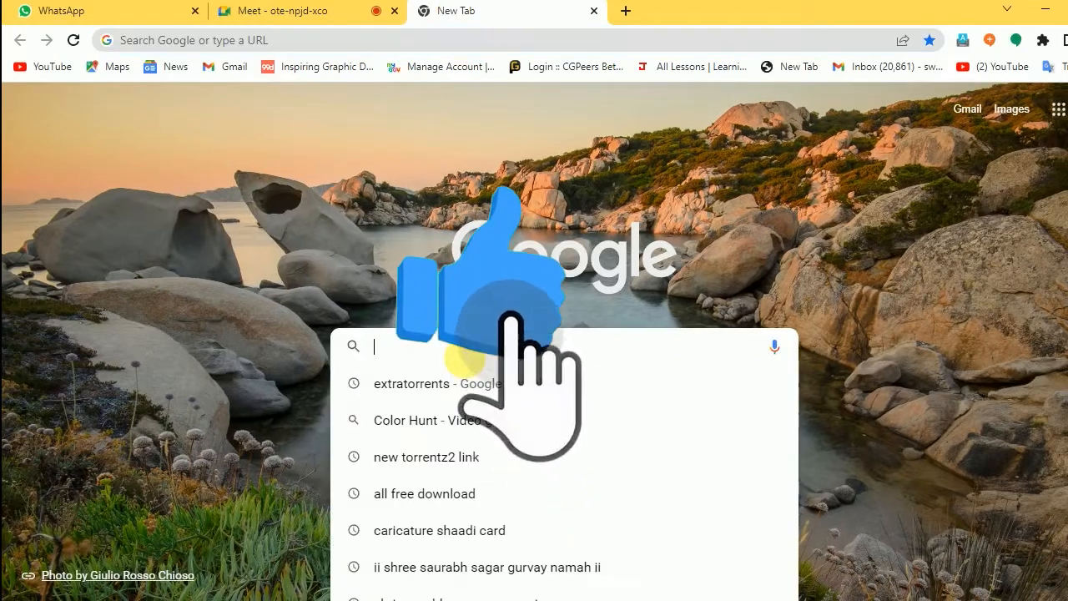
{"action": "left_click", "coordinate": [412, 419]}
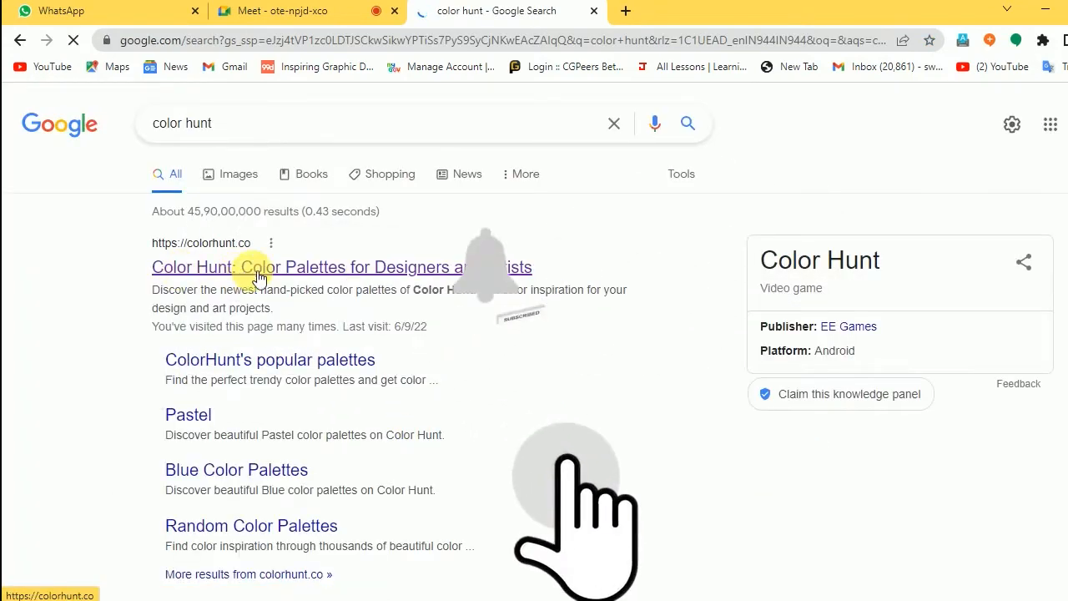
{"action": "left_click", "coordinate": [250, 270]}
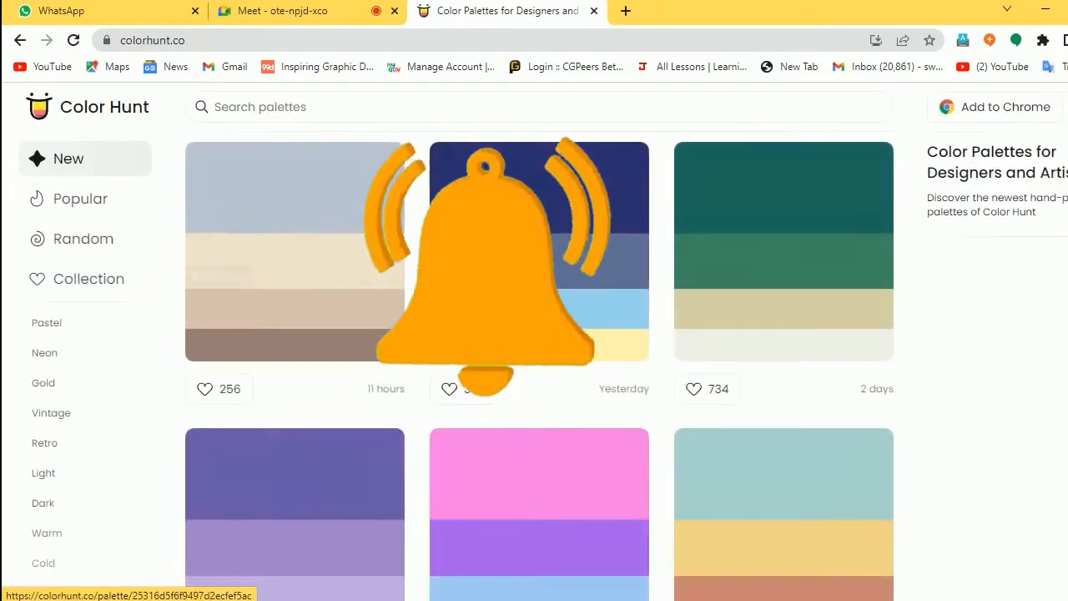
Browse the newest Color Hunt palettes for a suitable colour combination.
{"action": "scroll", "coordinate": [648, 315], "scroll_direction": "down", "scroll_amount": 2}
{"action": "scroll", "coordinate": [488, 289], "scroll_direction": "down", "scroll_amount": 5}
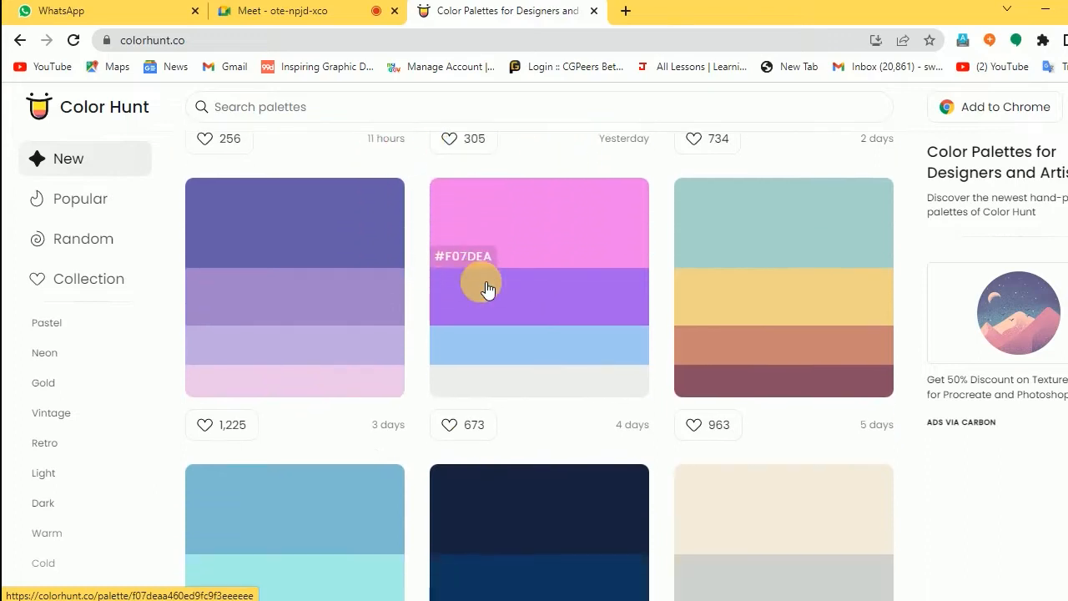
{"action": "scroll", "coordinate": [487, 288], "scroll_direction": "down", "scroll_amount": 2}
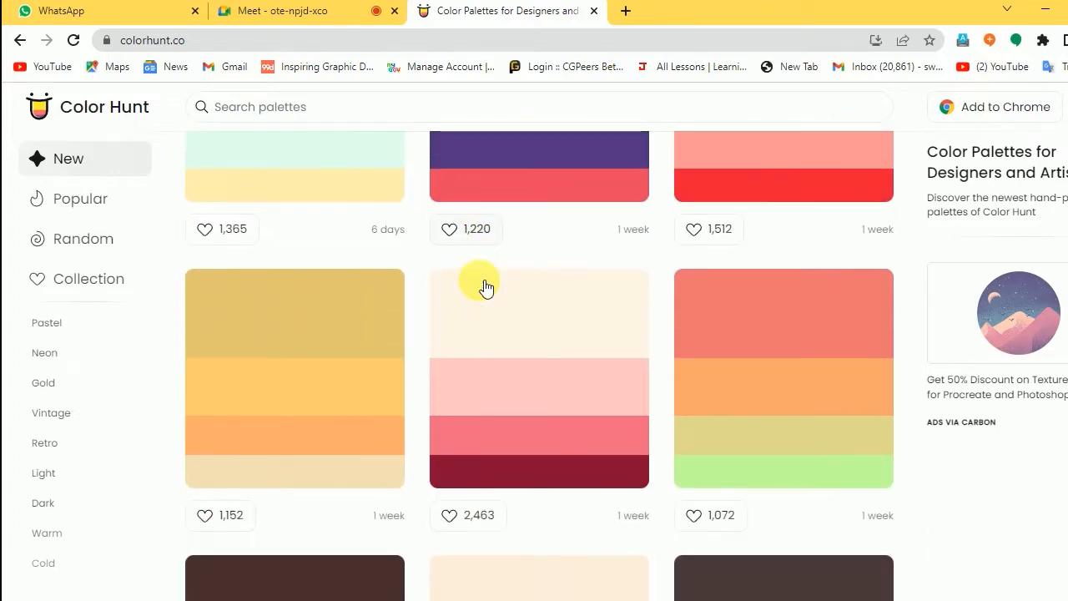
{"action": "scroll", "coordinate": [486, 287], "scroll_direction": "down", "scroll_amount": 1}
{"action": "scroll", "coordinate": [486, 287], "scroll_direction": "down", "scroll_amount": 3}
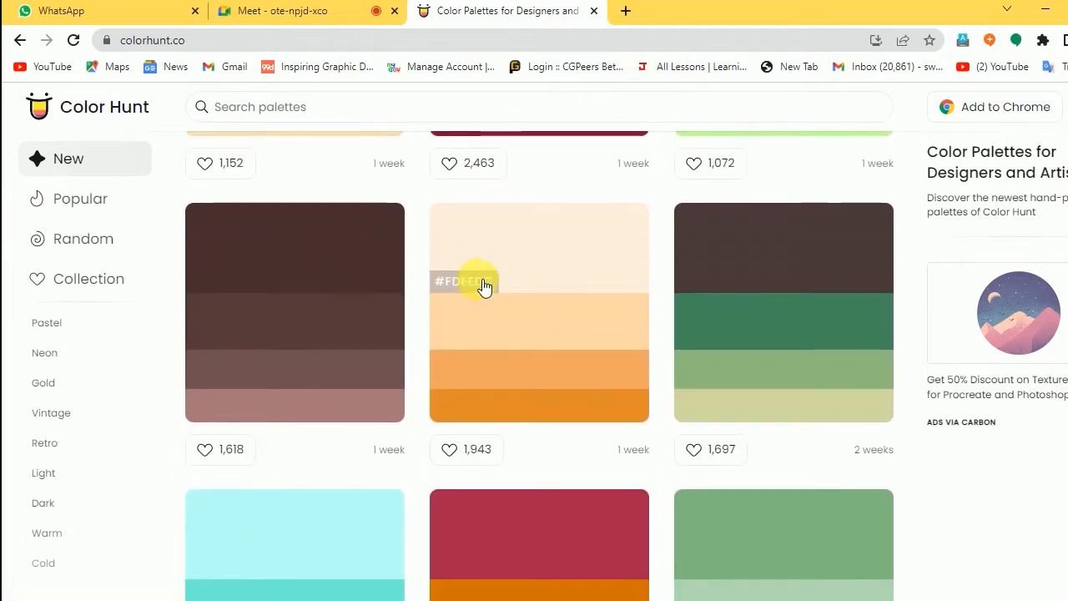
{"action": "scroll", "coordinate": [485, 287], "scroll_direction": "down", "scroll_amount": 3}
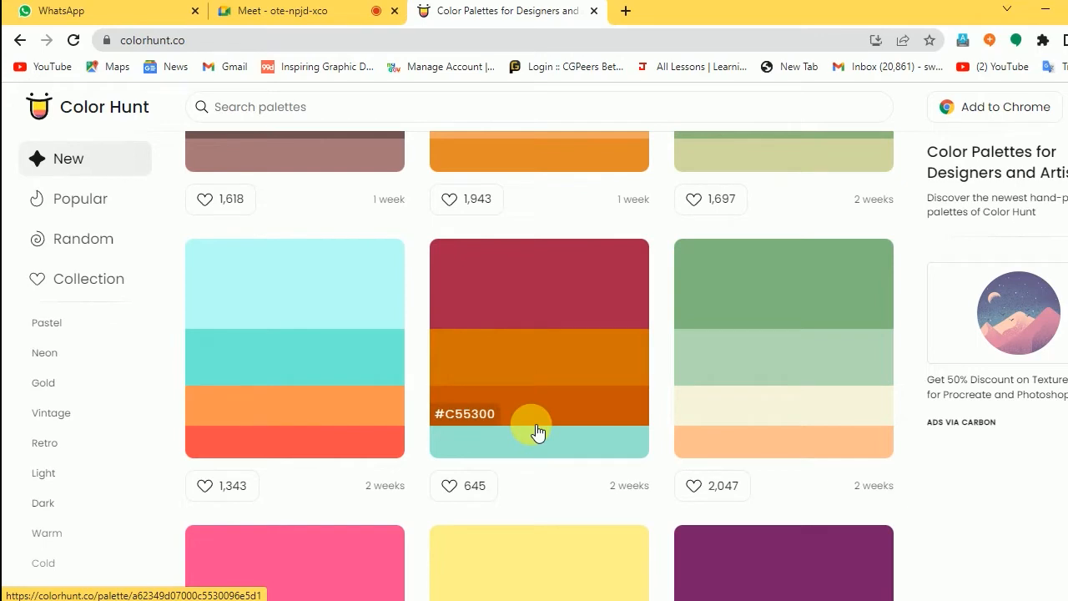
{"action": "scroll", "coordinate": [537, 431], "scroll_direction": "down", "scroll_amount": 6}
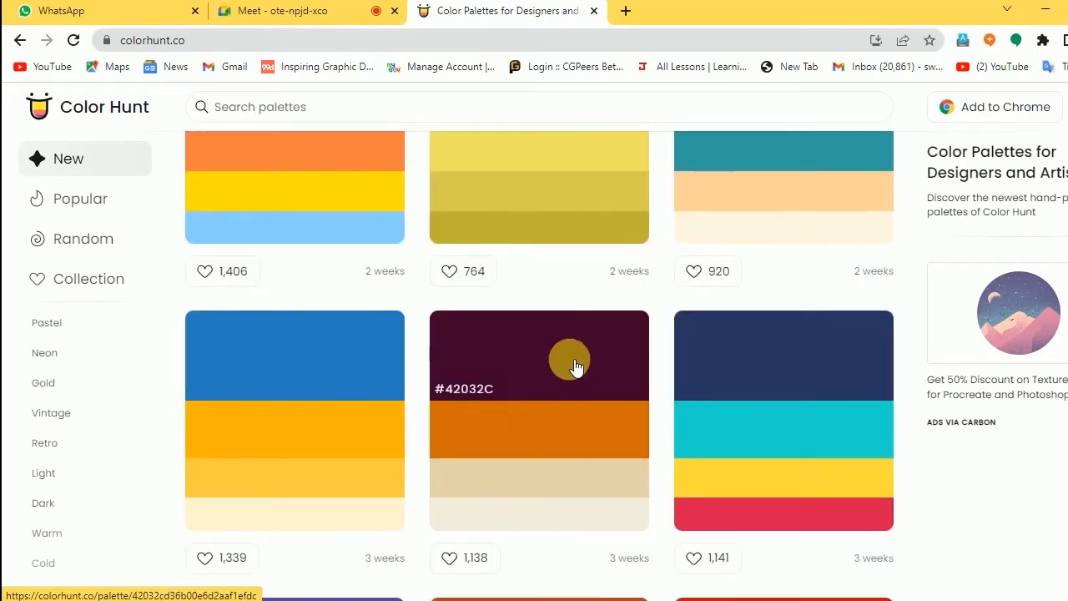
{"action": "scroll", "coordinate": [574, 364], "scroll_direction": "down", "scroll_amount": 2}
{"action": "scroll", "coordinate": [614, 423], "scroll_direction": "down", "scroll_amount": 2}
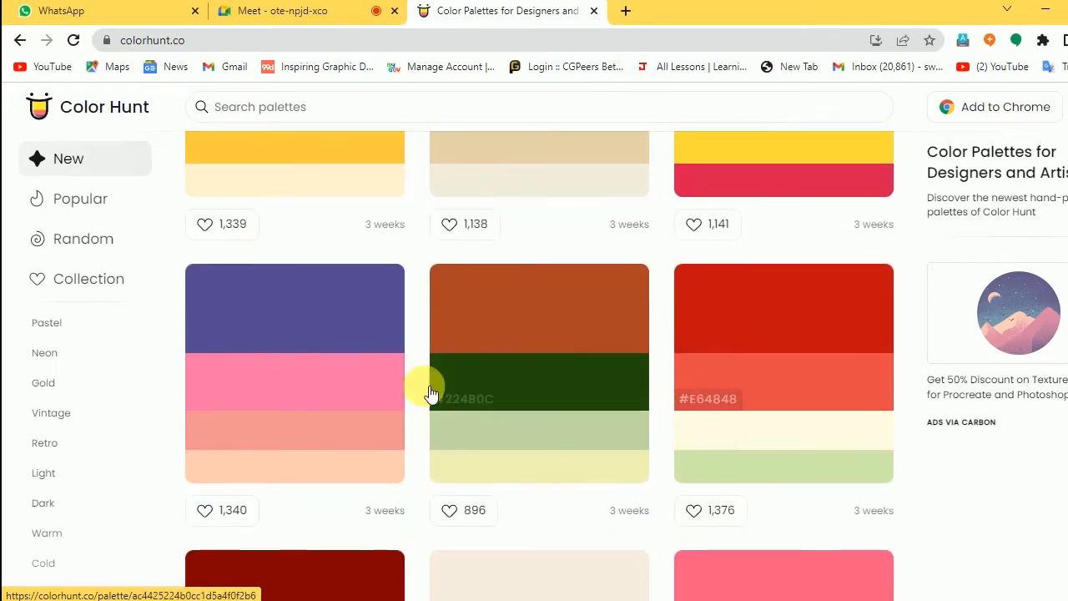
Browse the Pastel, Neon and Gold palette categories and open the gold palette of cream, orange, crimson and dark maroon.
{"action": "left_click", "coordinate": [44, 323]}
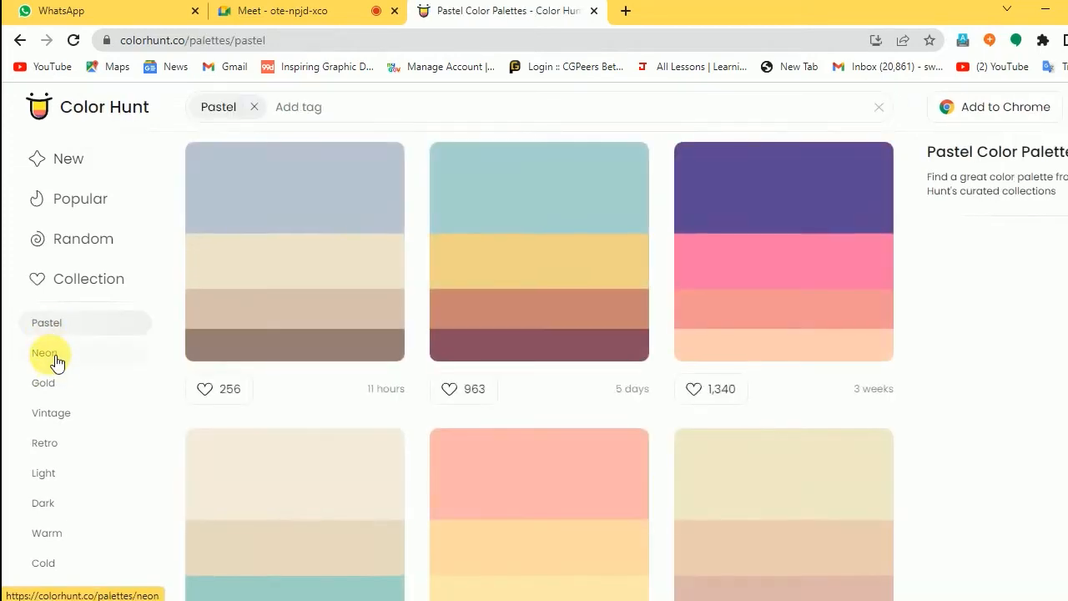
{"action": "left_click", "coordinate": [44, 352]}
{"action": "left_click", "coordinate": [52, 382]}
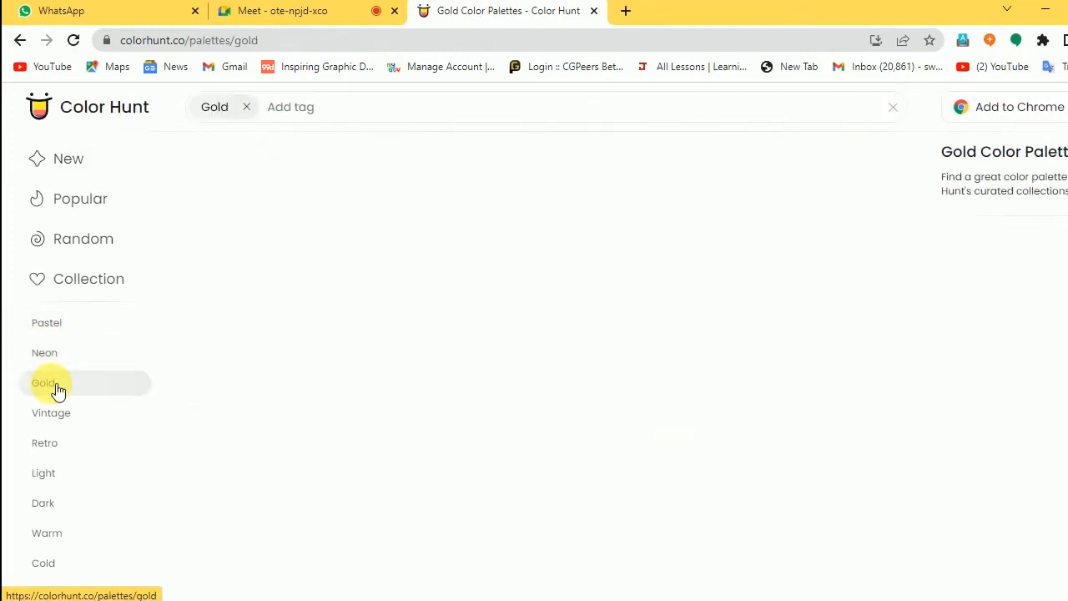
{"action": "scroll", "coordinate": [414, 374], "scroll_direction": "down", "scroll_amount": 10}
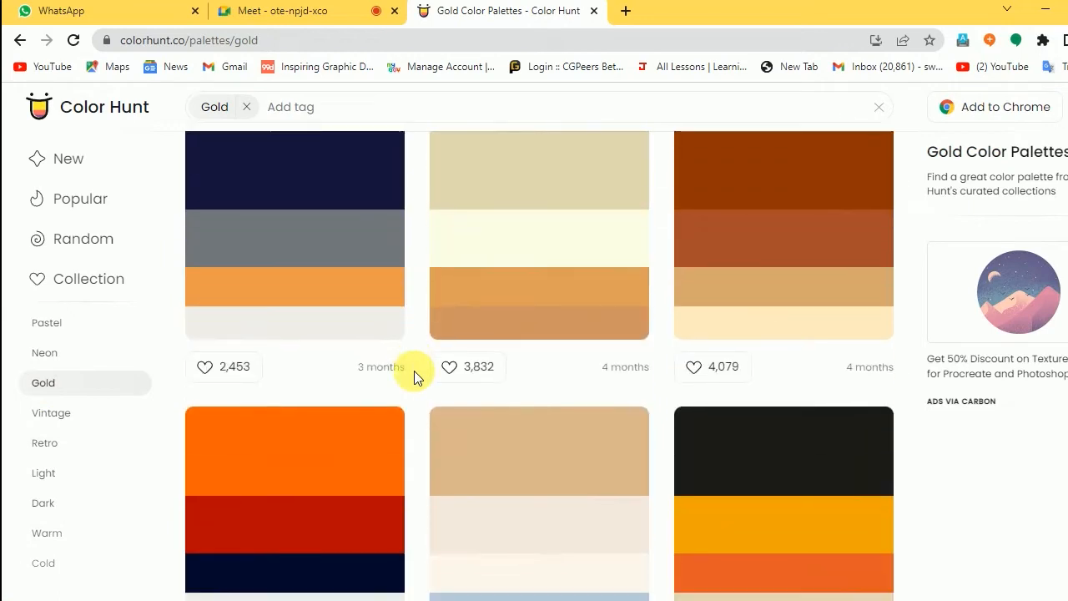
{"action": "scroll", "coordinate": [414, 375], "scroll_direction": "down", "scroll_amount": 4}
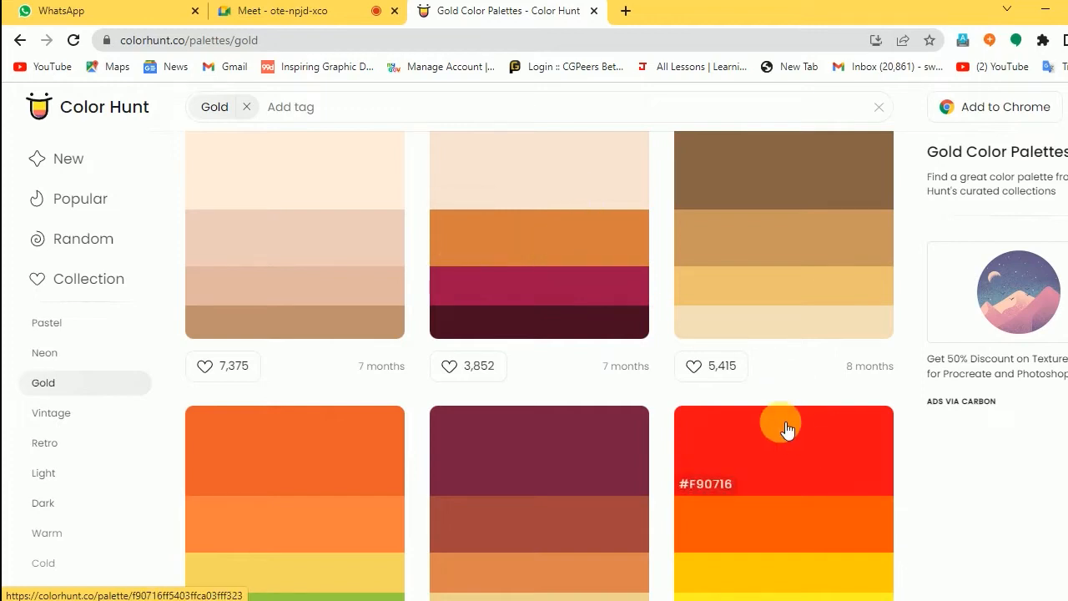
{"action": "scroll", "coordinate": [660, 362], "scroll_direction": "down", "scroll_amount": 1}
{"action": "scroll", "coordinate": [662, 357], "scroll_direction": "up", "scroll_amount": 2}
{"action": "left_click", "coordinate": [566, 335]}
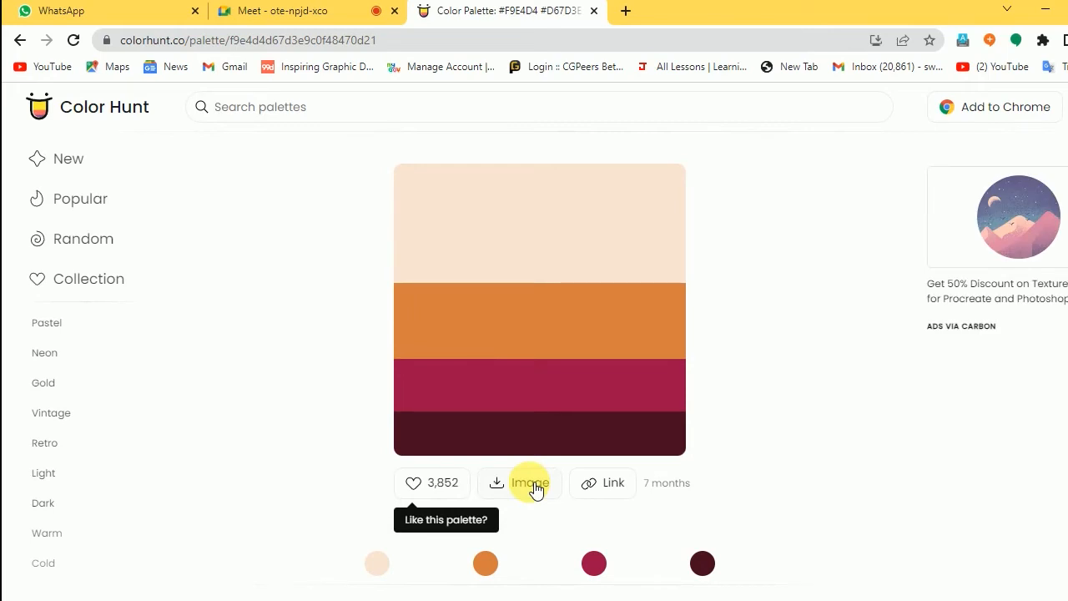
Leave the browser and import the Color Hunt palette image 42032cd36b00e6d2aaf1efdc from the Desktop folder into the After Effects project.
{"action": "left_click", "coordinate": [1044, 9]}
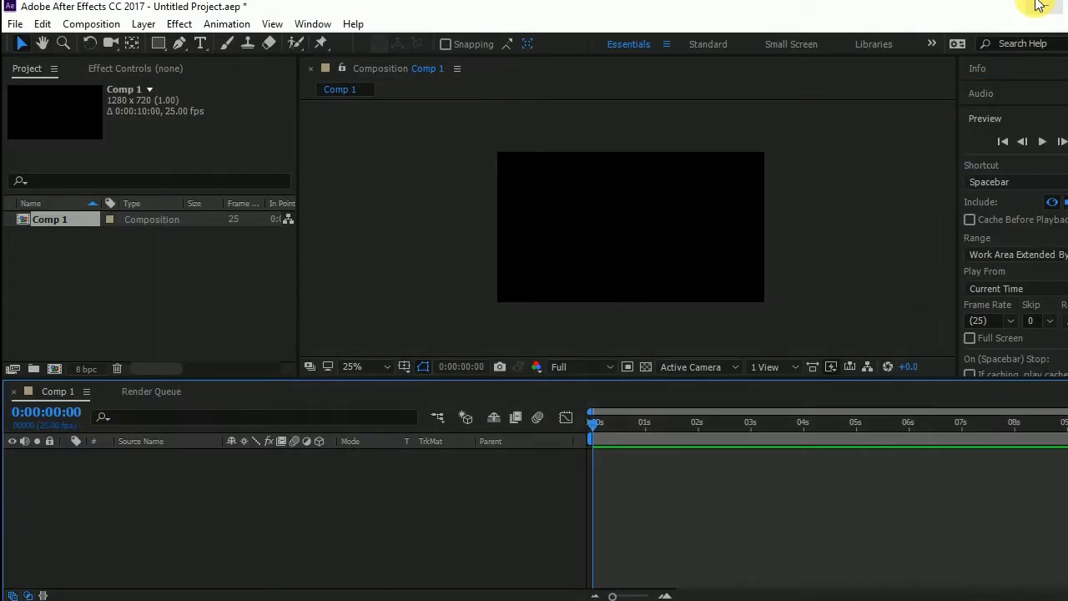
{"action": "left_click", "coordinate": [1041, 7]}
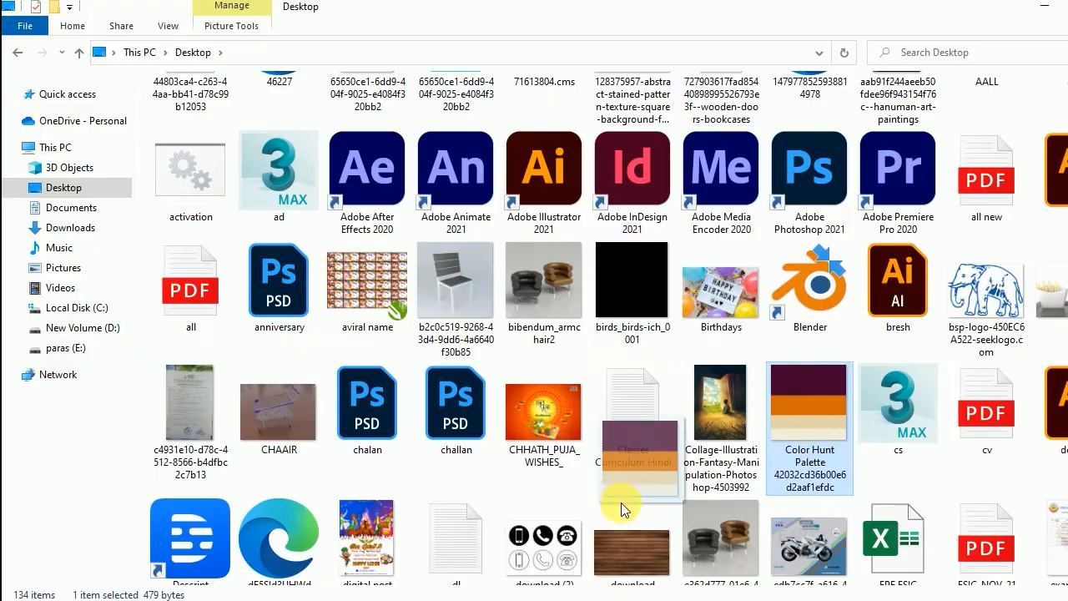
{"action": "left_click_drag", "start_coordinate": [621, 502], "coordinate": [128, 297]}
Create a 1280 x 720 solid layer coloured with the dark magenta-red sampled from the imported palette image.
{"action": "right_click", "coordinate": [304, 318]}
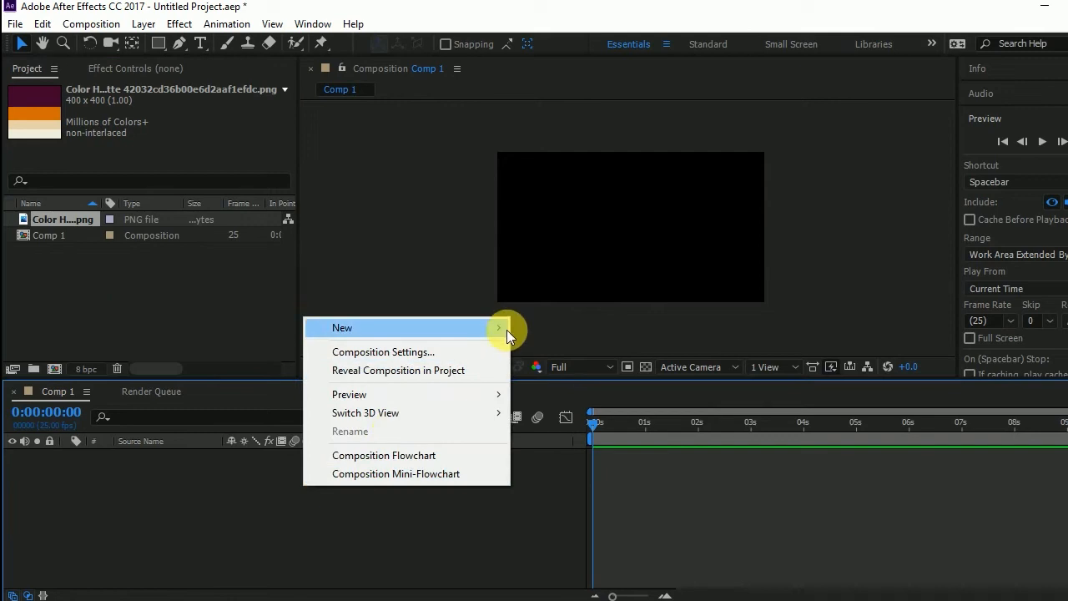
{"action": "mouse_move", "coordinate": [497, 325]}
{"action": "left_click", "coordinate": [548, 370]}
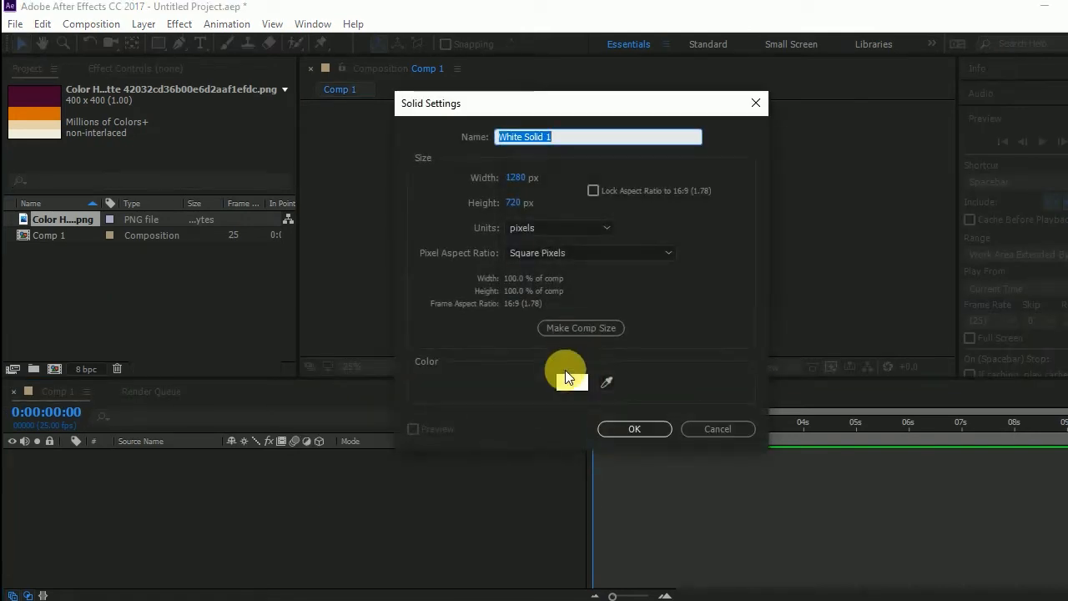
{"action": "left_click", "coordinate": [607, 383]}
{"action": "left_click", "coordinate": [45, 97]}
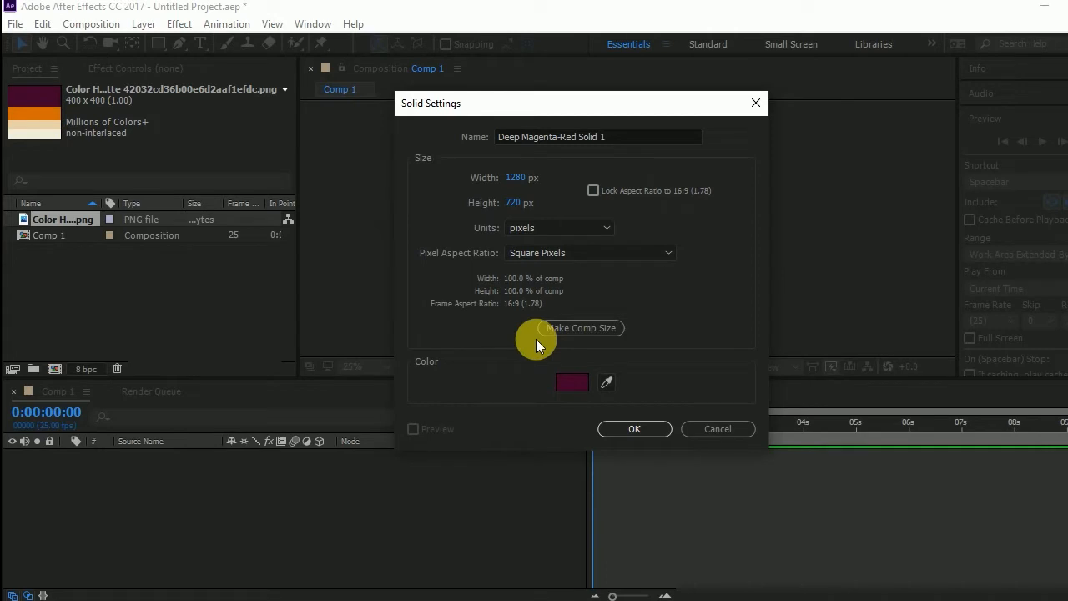
{"action": "left_click", "coordinate": [647, 434]}
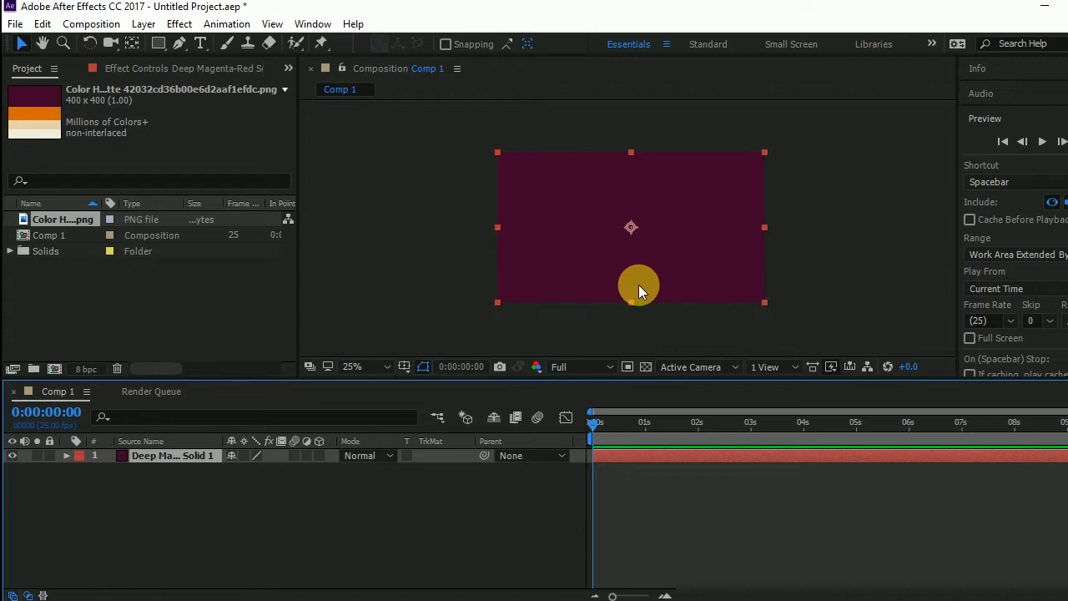
Deselect the solid layer and activate the Ellipse tool for drawing a new shape.
{"action": "left_click", "coordinate": [195, 516]}
{"action": "scroll", "coordinate": [648, 215], "scroll_direction": "up", "scroll_amount": 2}
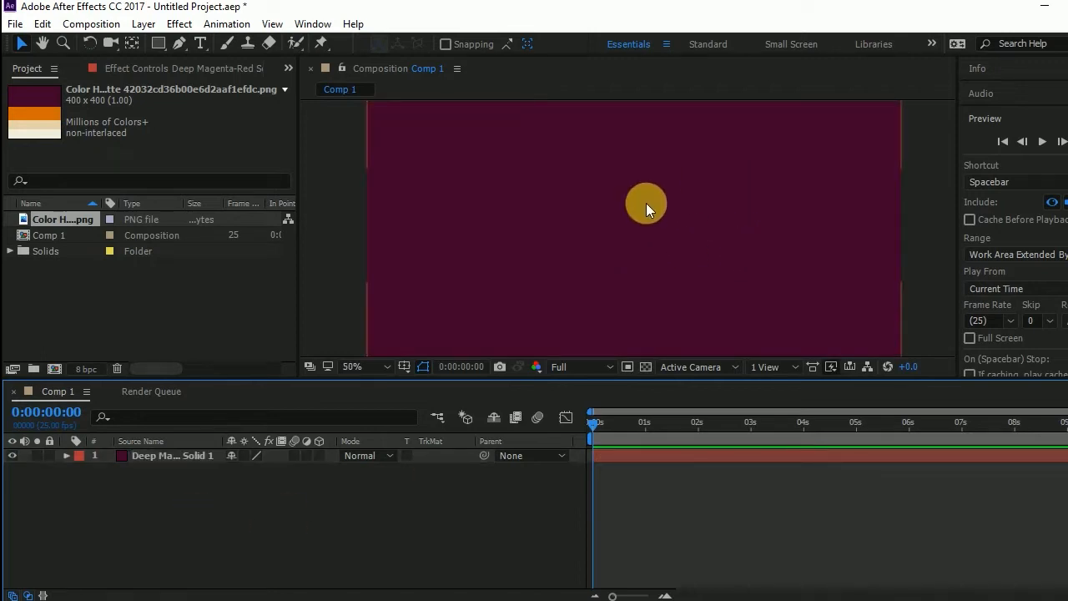
{"action": "mouse_move", "coordinate": [159, 44]}
{"action": "left_mouse_down"}
{"action": "mouse_move", "coordinate": [259, 46]}
{"action": "mouse_move", "coordinate": [226, 57]}
{"action": "mouse_move", "coordinate": [228, 110]}
{"action": "left_mouse_up"}
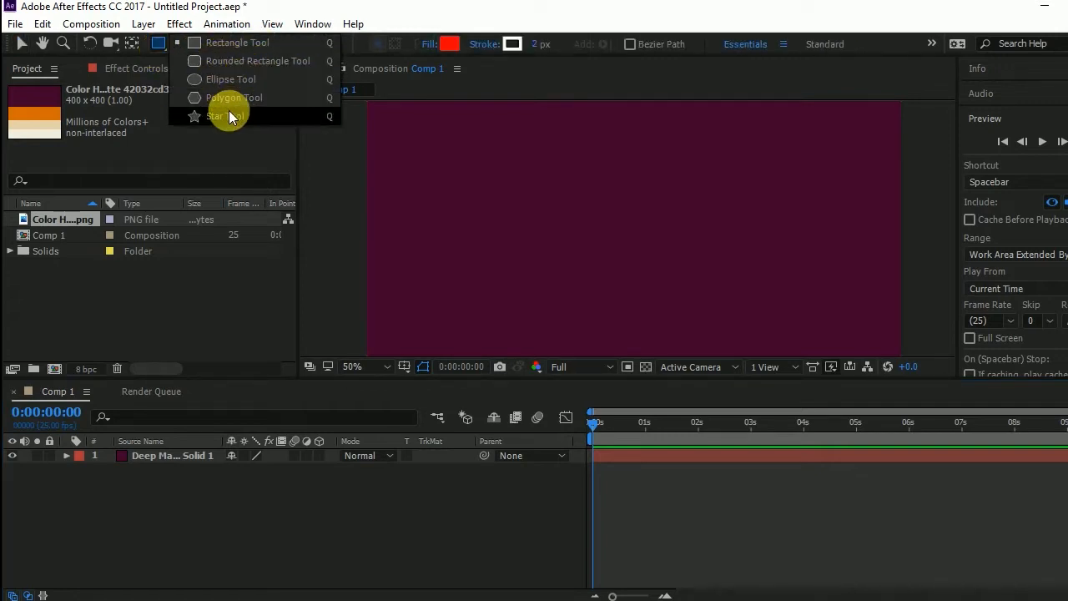
{"action": "left_click_drag", "start_coordinate": [229, 110], "coordinate": [219, 79]}
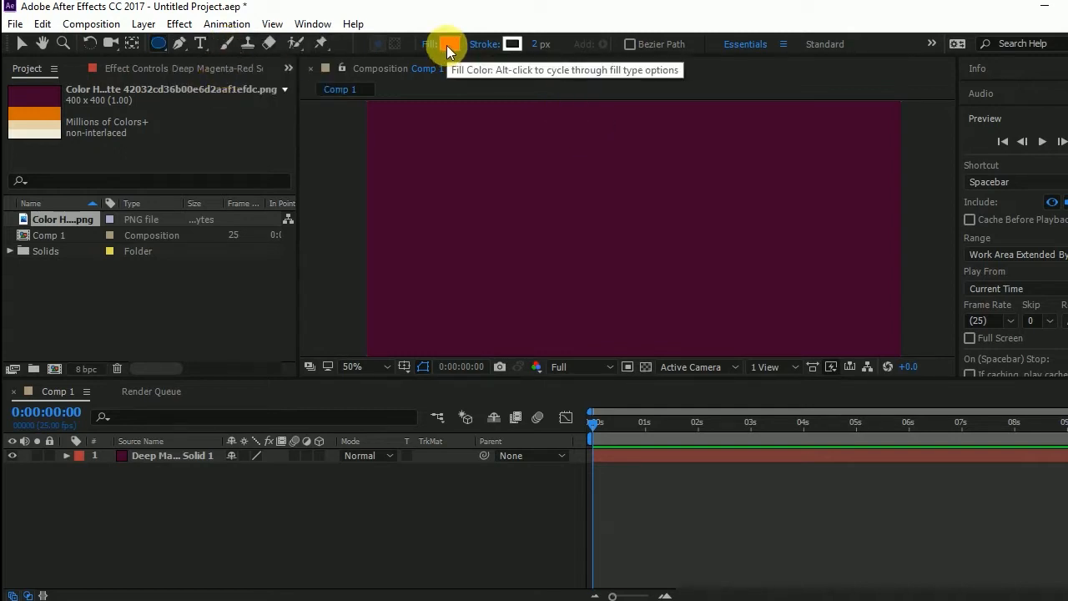
{"action": "left_click", "coordinate": [507, 45], "text": "alt"}
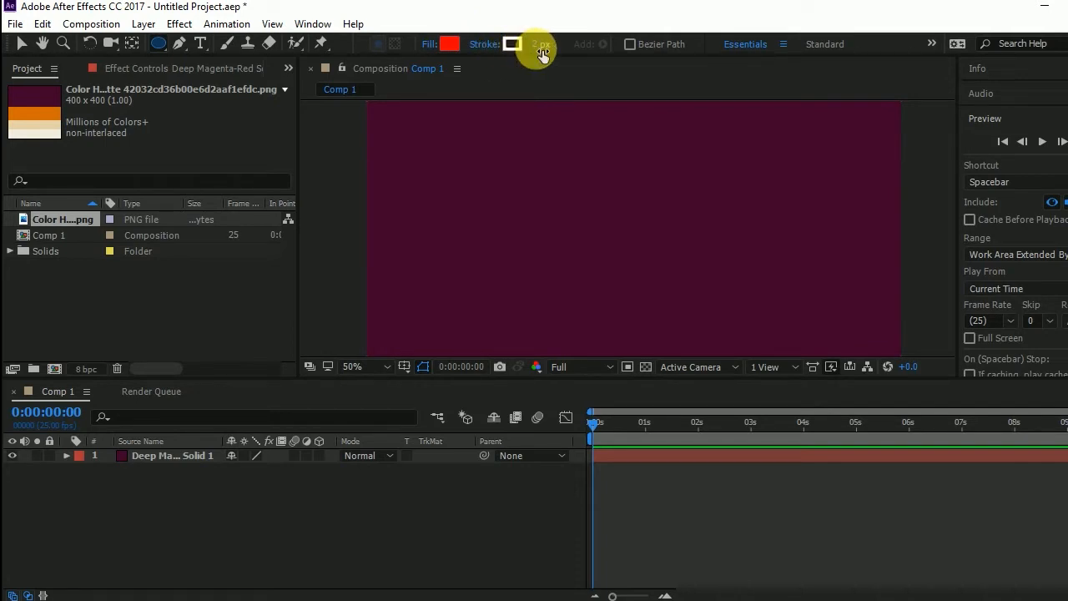
{"action": "left_click", "coordinate": [451, 43]}
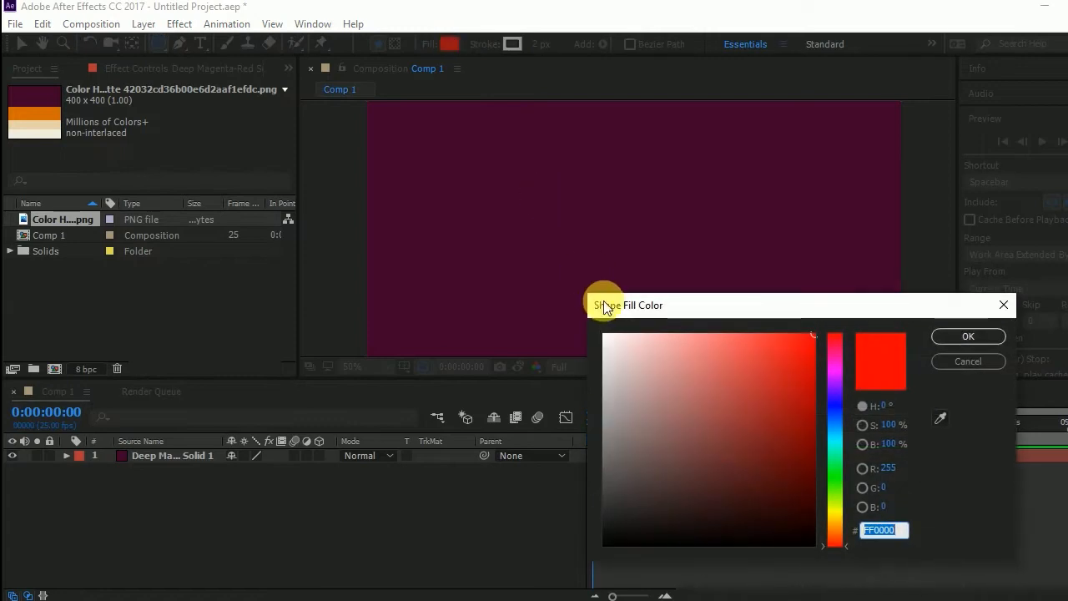
{"action": "left_click", "coordinate": [967, 338]}
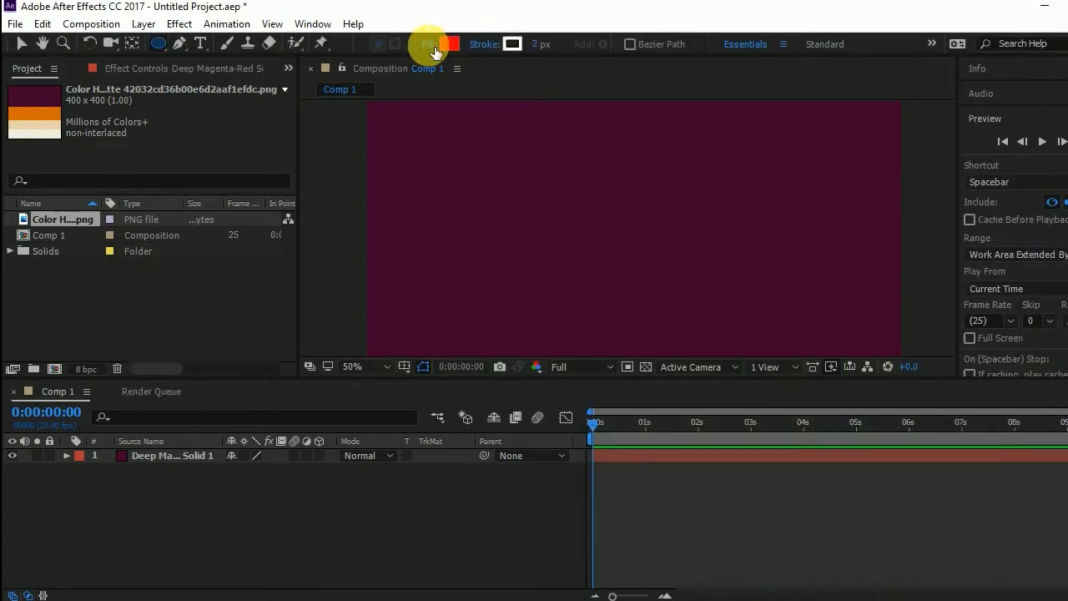
{"action": "left_click", "coordinate": [452, 43]}
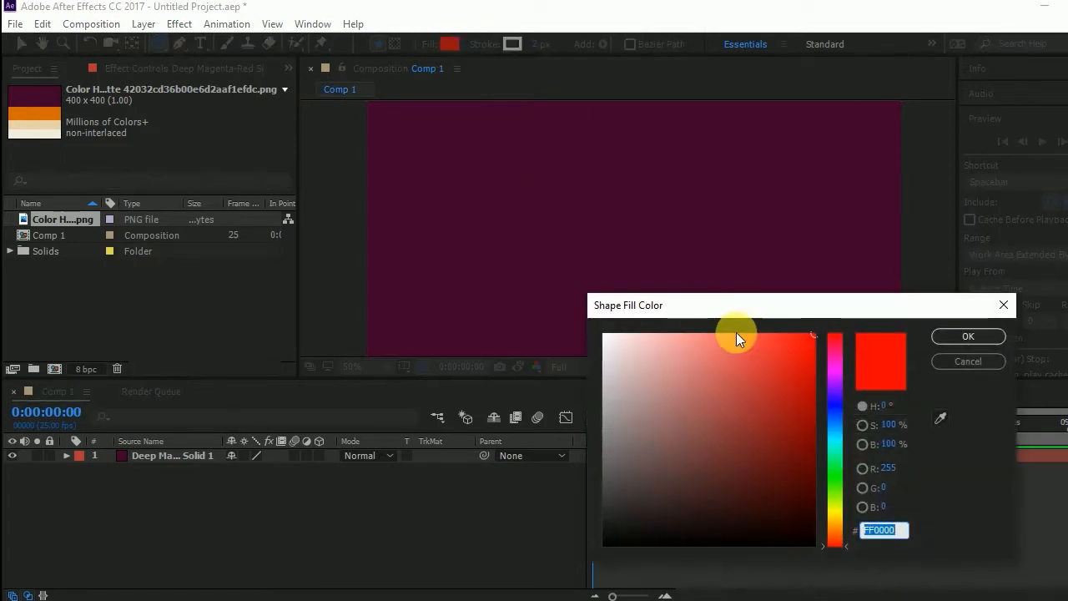
{"action": "left_click", "coordinate": [952, 361]}
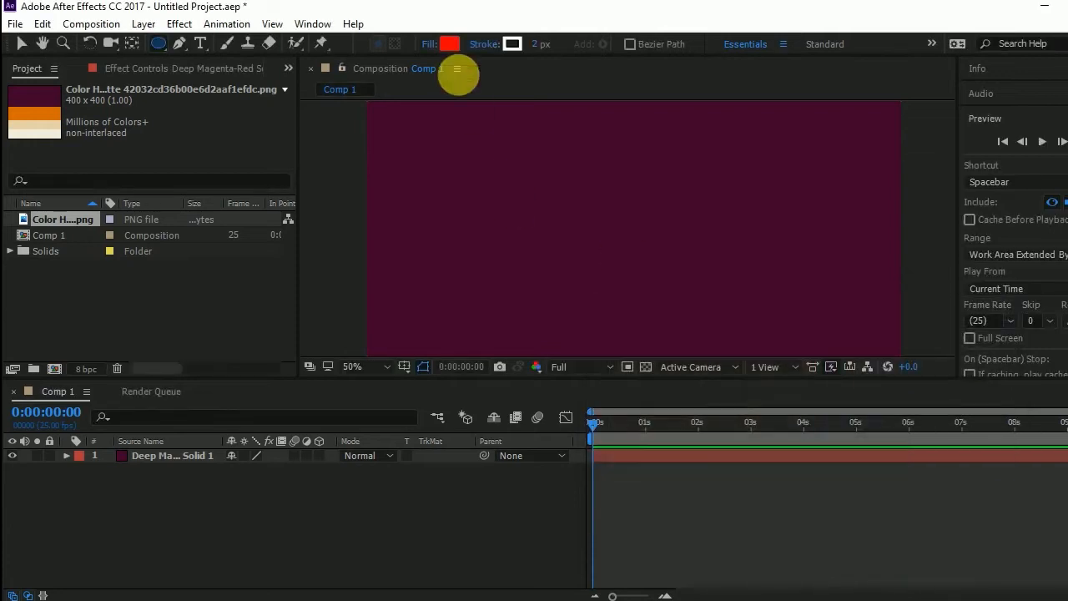
Set the fill type for new shapes to None.
{"action": "left_click", "coordinate": [427, 44]}
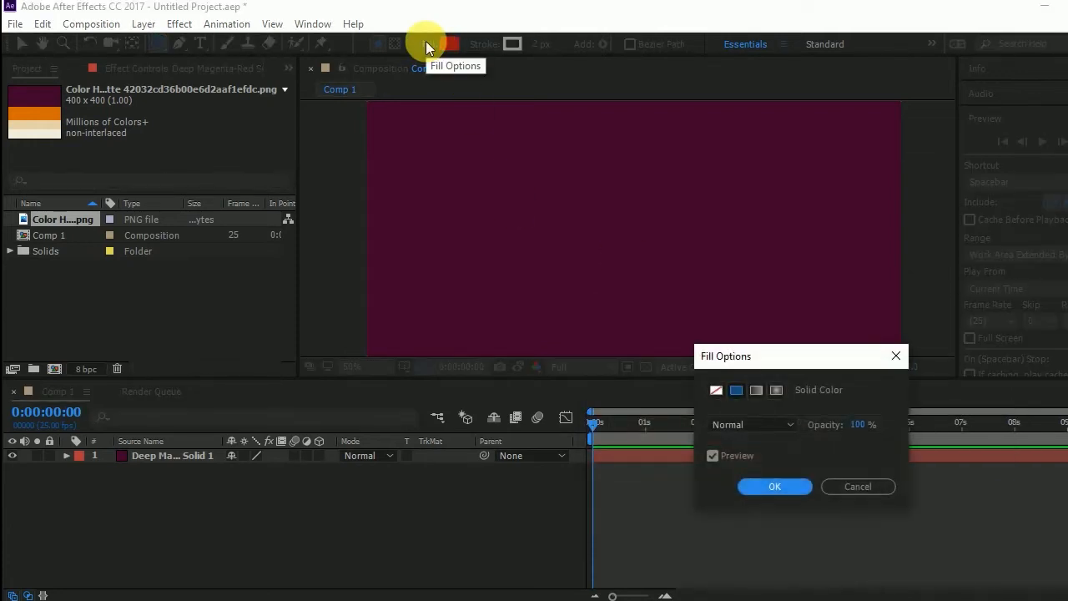
{"action": "left_click", "coordinate": [716, 391]}
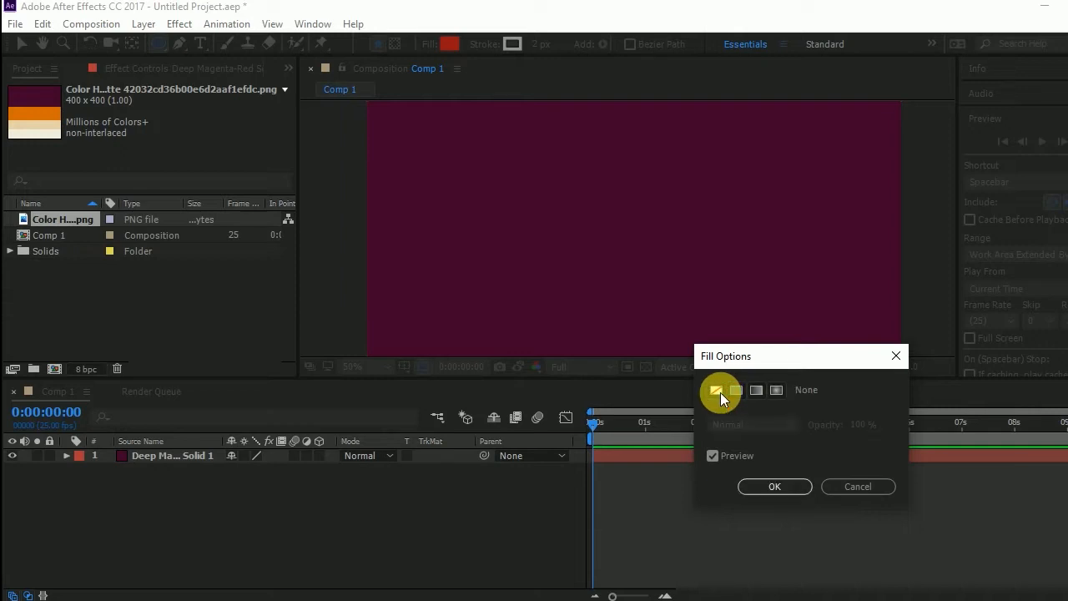
{"action": "left_click", "coordinate": [788, 484]}
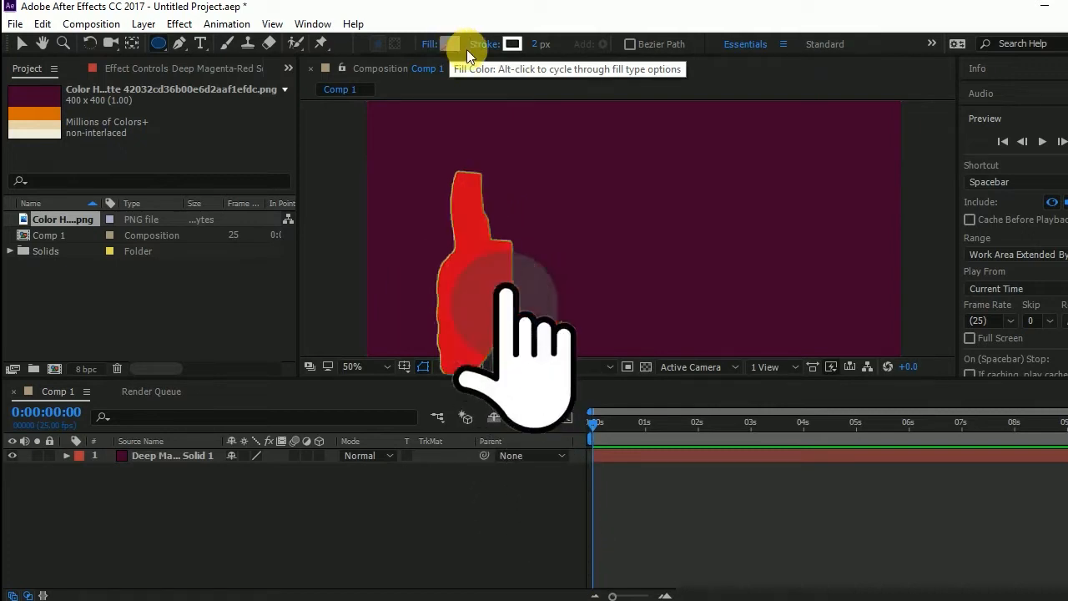
Set the shape stroke colour to the orange D36B00 sampled from the imported palette image.
{"action": "left_click", "coordinate": [512, 44]}
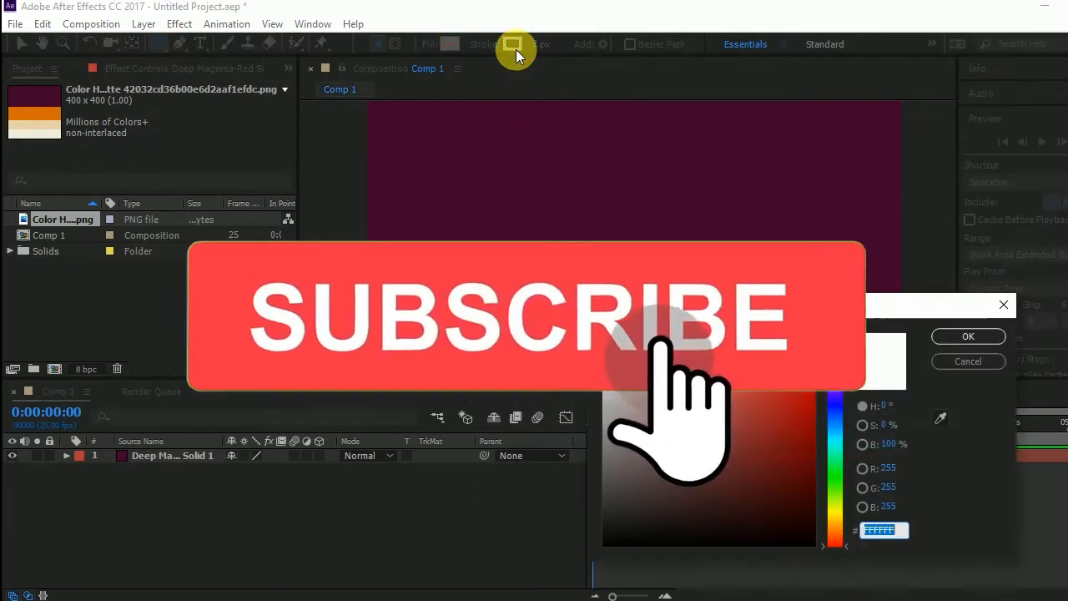
{"action": "left_click", "coordinate": [945, 415]}
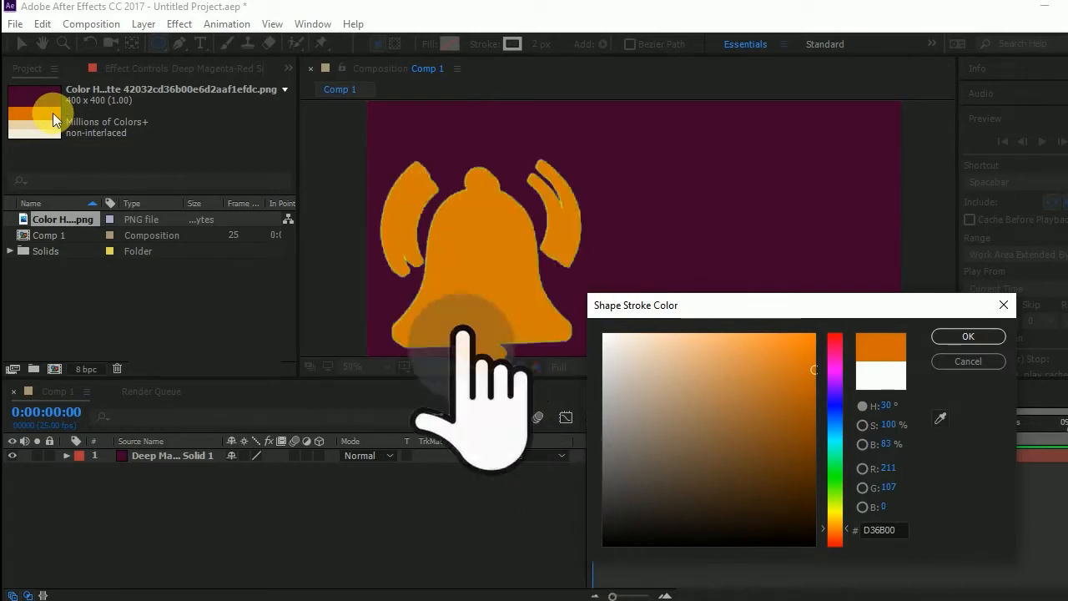
{"action": "left_click", "coordinate": [937, 336]}
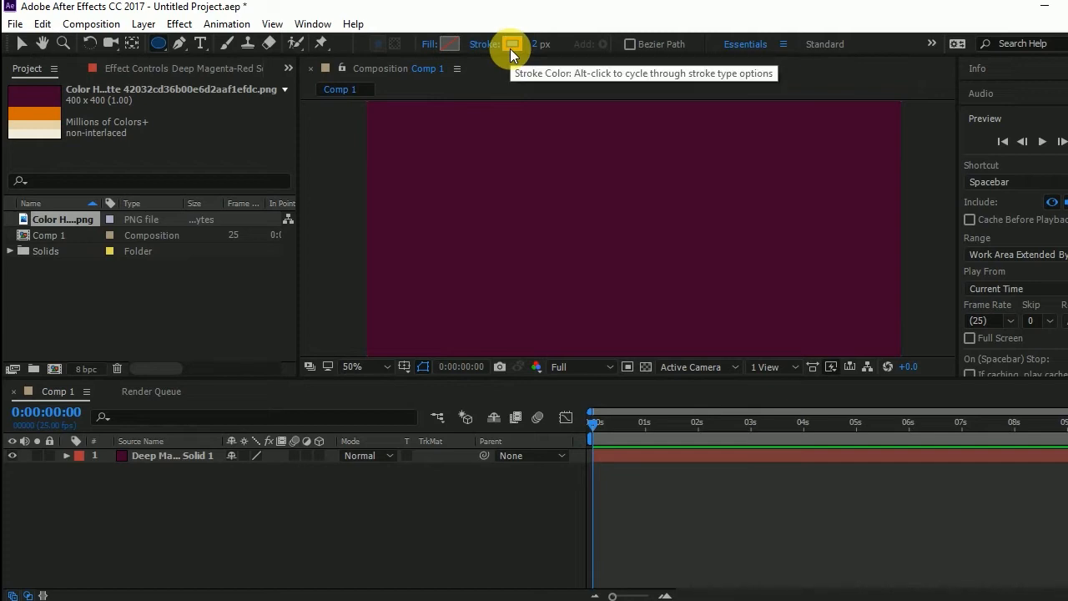
Turn on the Title/Action Safe guides for the composition view.
{"action": "key", "text": "comma"}
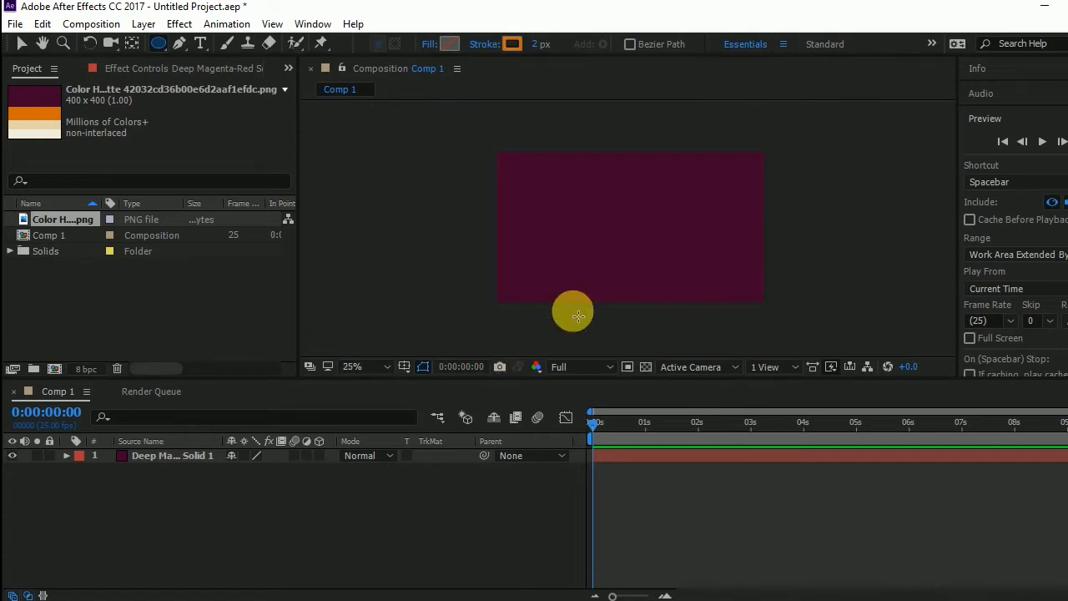
{"action": "key", "text": "period"}
{"action": "key", "text": "comma"}
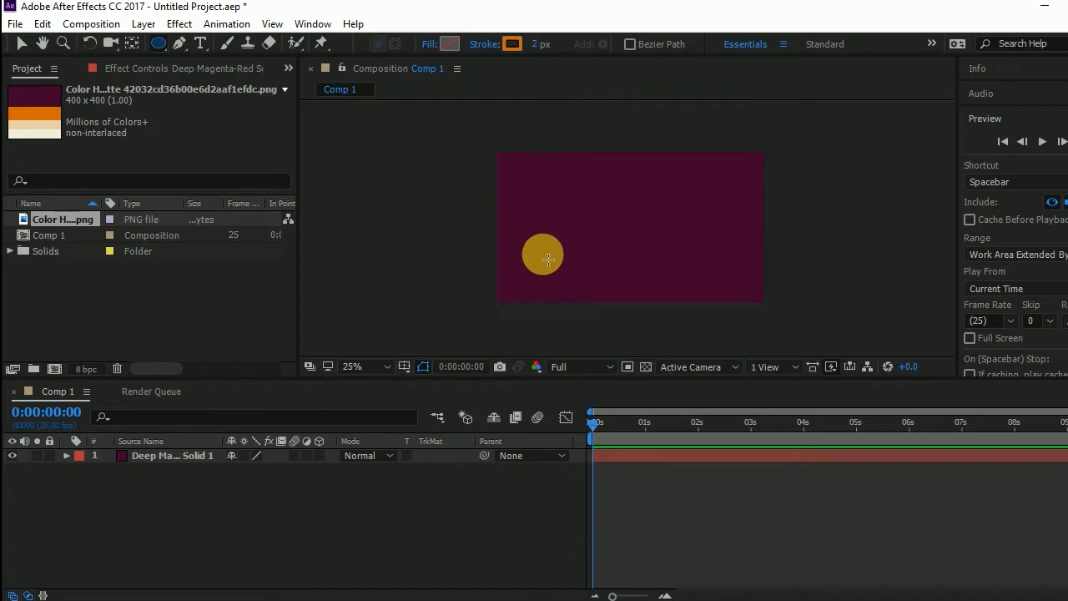
{"action": "left_click", "coordinate": [405, 367]}
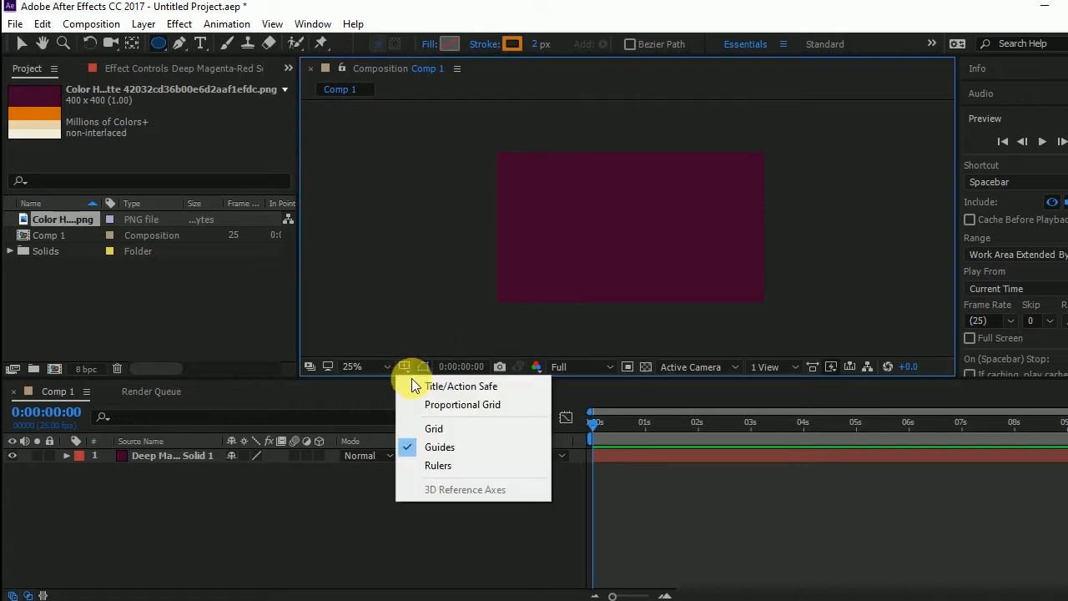
{"action": "left_click", "coordinate": [461, 389]}
{"action": "scroll", "coordinate": [630, 232], "scroll_direction": "up", "scroll_amount": 2}
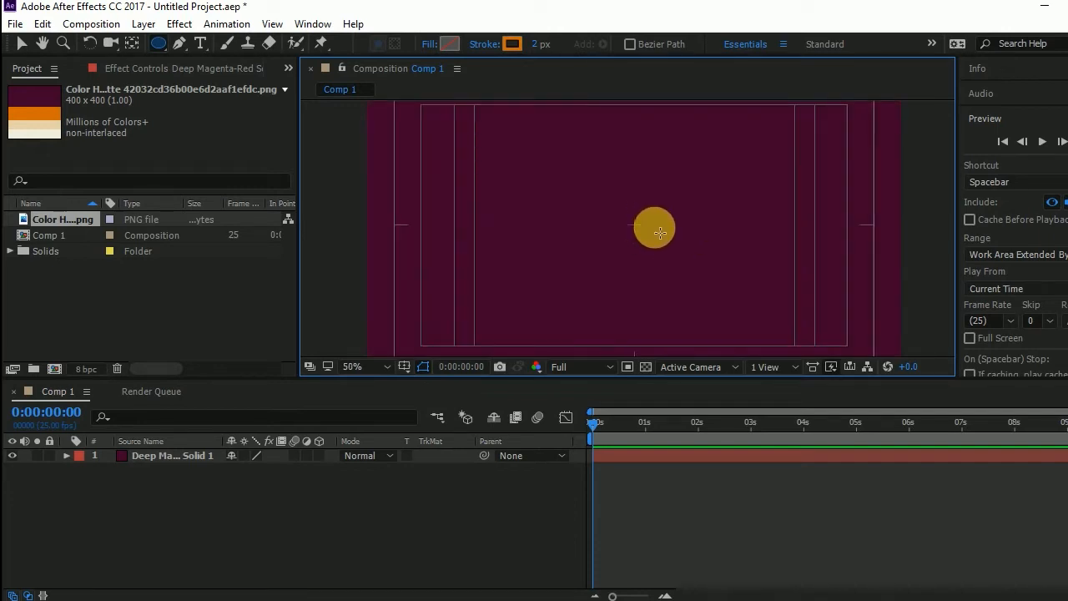
Draw a trial circle near the composition's centre and delete its shape layer.
{"action": "left_click_drag", "start_coordinate": [667, 218], "coordinate": [731, 272]}
{"action": "left_click", "coordinate": [65, 455]}
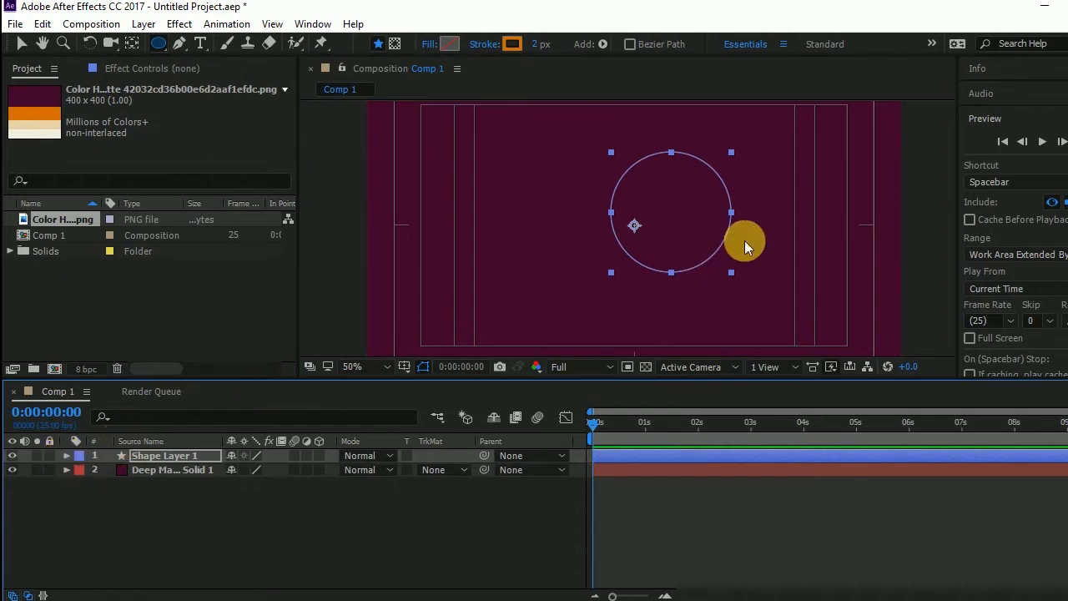
{"action": "key", "text": "Delete"}
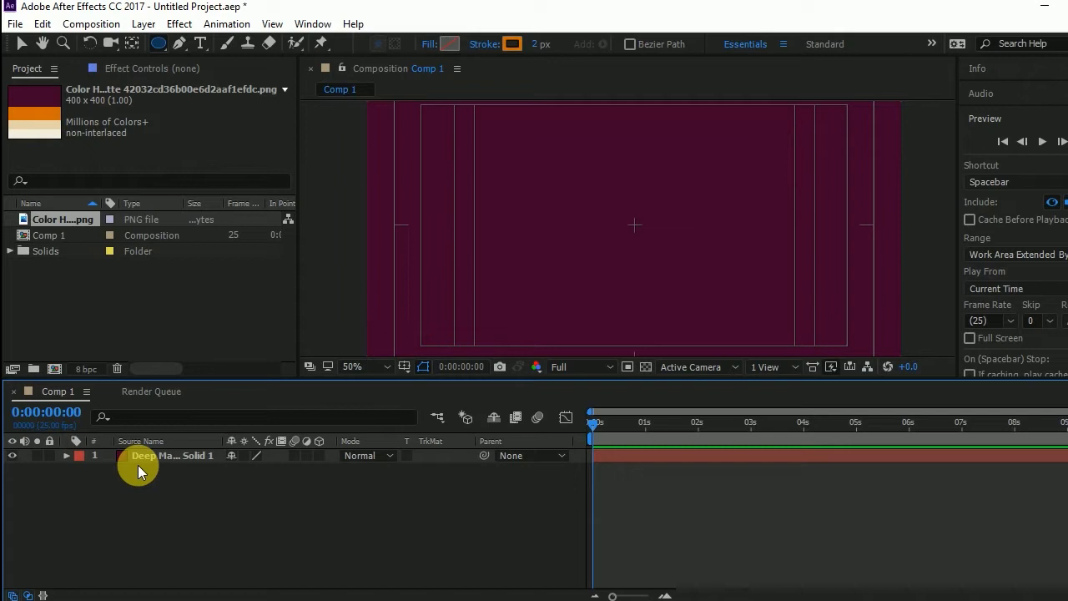
Draw an elliptical mask on the dark magenta-red solid, undo the mask and deselect the layer.
{"action": "left_click", "coordinate": [148, 456]}
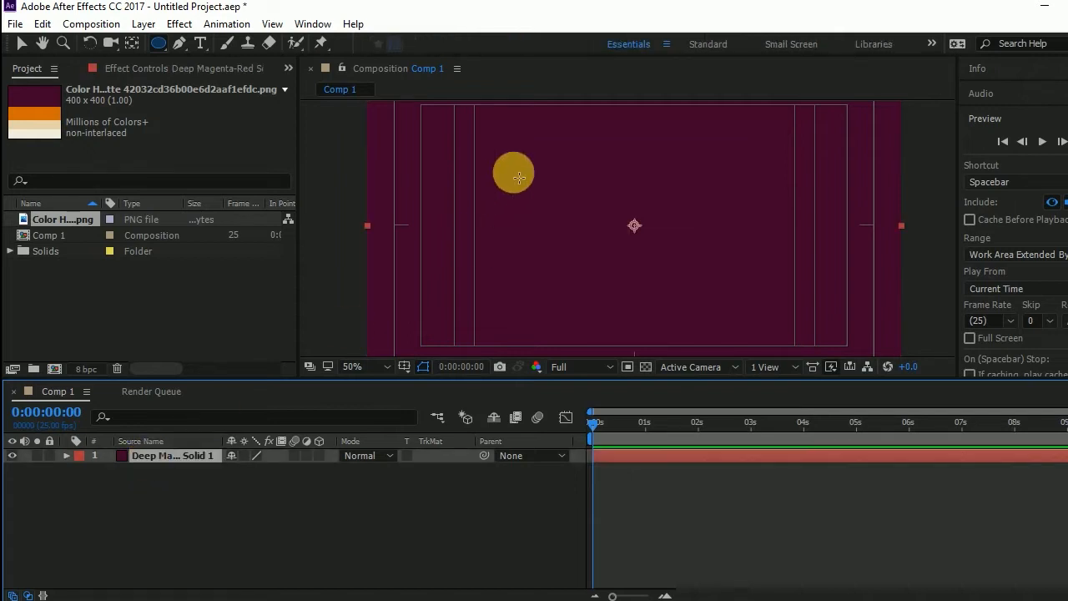
{"action": "left_click_drag", "start_coordinate": [574, 228], "coordinate": [631, 265]}
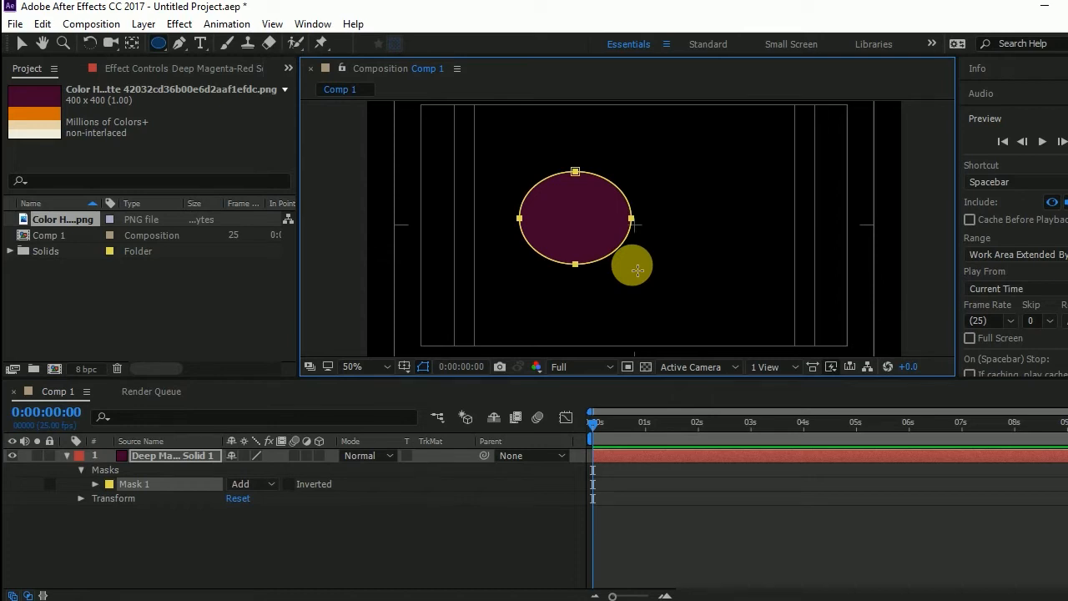
{"action": "key", "text": "ctrl+z"}
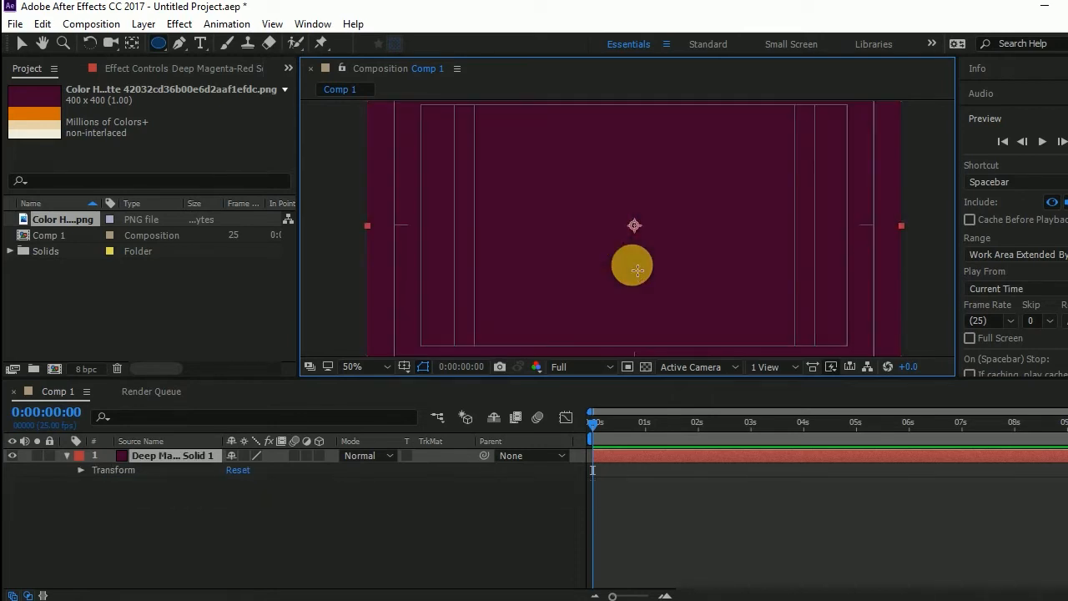
{"action": "left_click", "coordinate": [267, 518]}
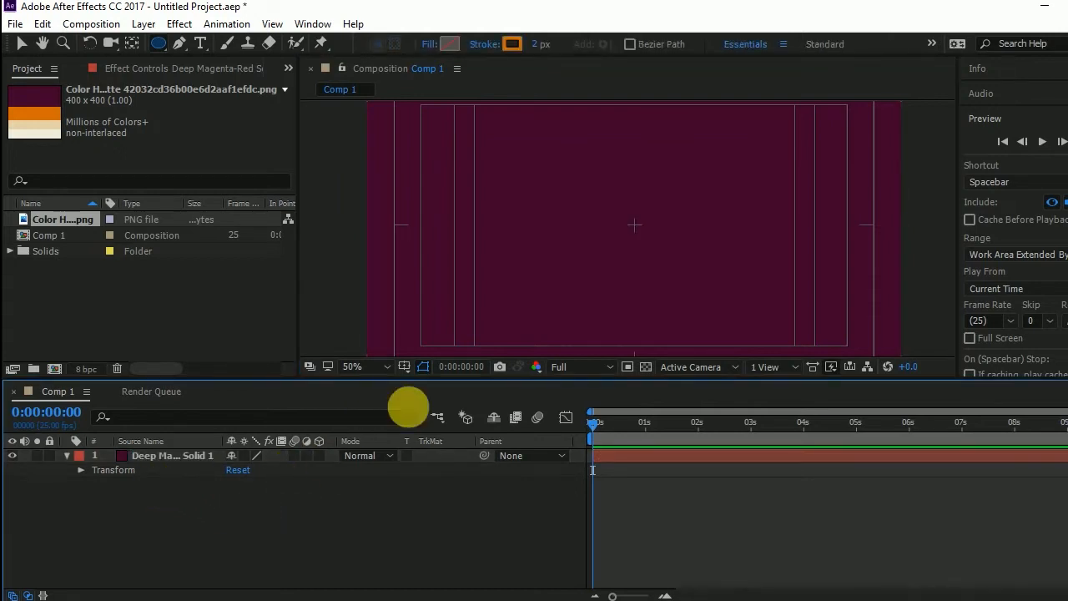
Draw an unfilled, orange-stroked circle near the composition's centre as a new shape layer and collapse the layer's properties.
{"action": "left_click_drag", "start_coordinate": [631, 240], "coordinate": [677, 297]}
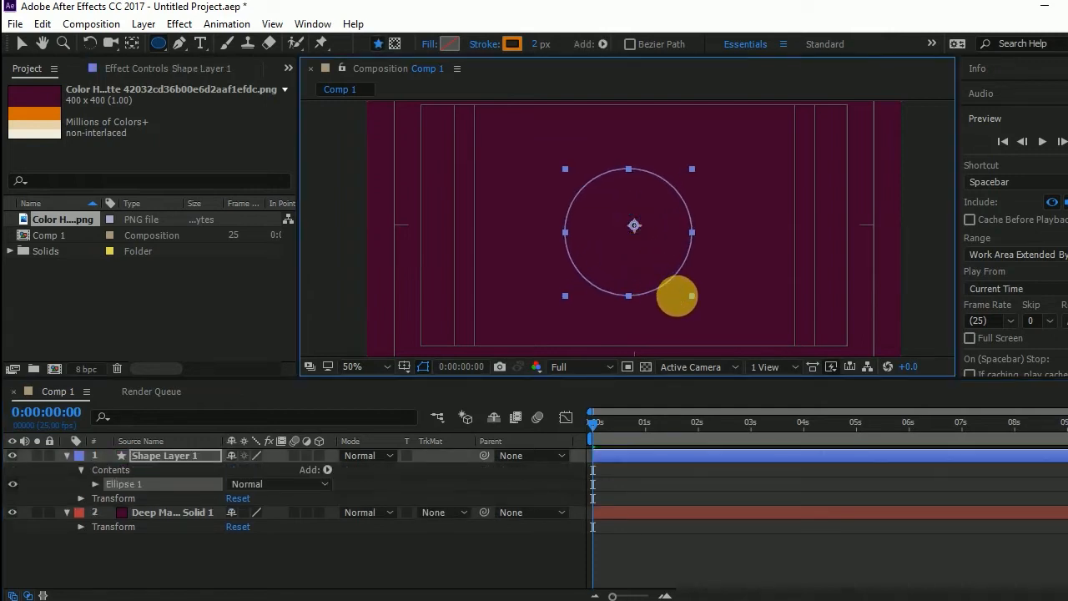
{"action": "left_click", "coordinate": [144, 458]}
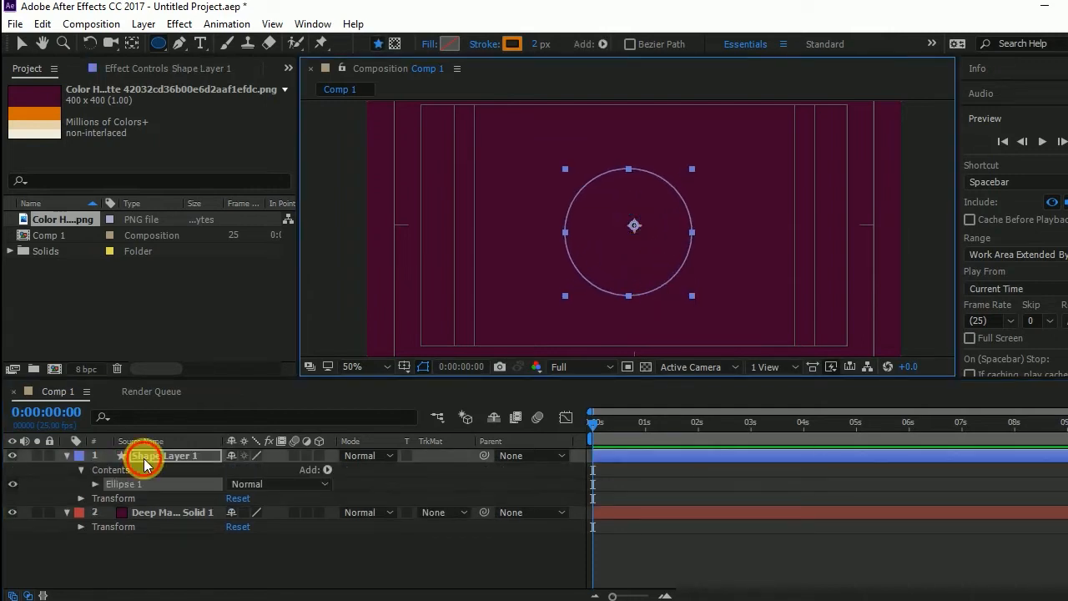
{"action": "left_click", "coordinate": [80, 470]}
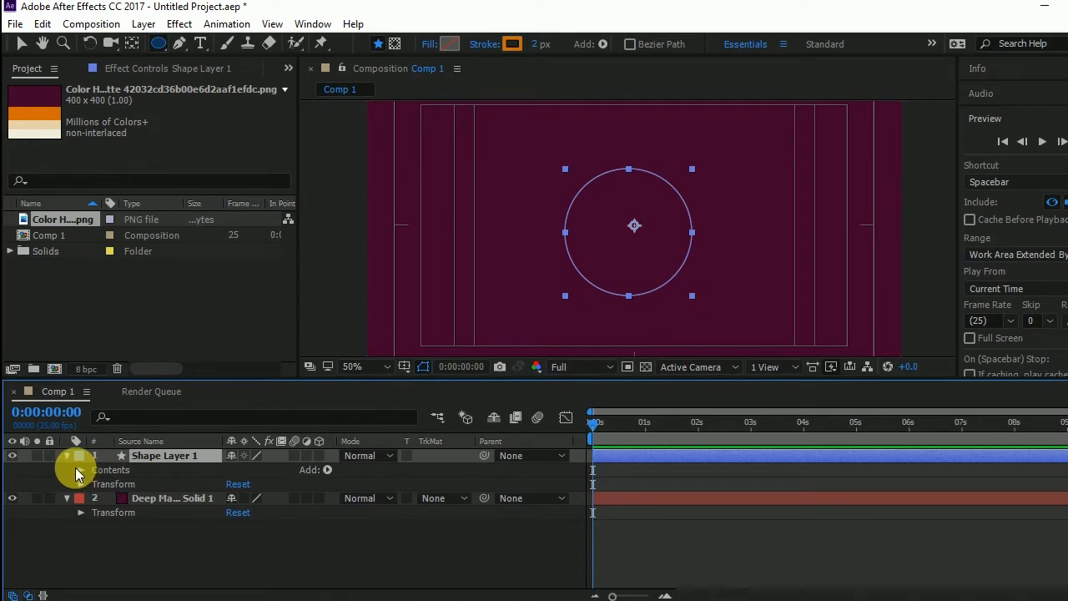
{"action": "left_click", "coordinate": [66, 455]}
{"action": "left_click", "coordinate": [180, 535]}
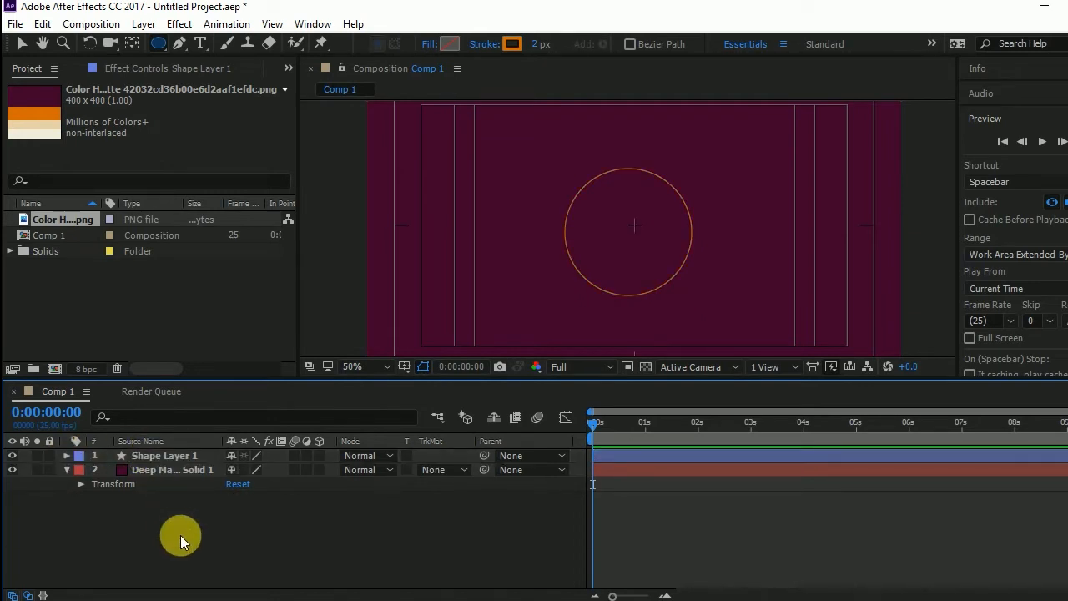
Set the stroke width of the circle's shape layer to 7 px and deselect the layer.
{"action": "left_click", "coordinate": [170, 455]}
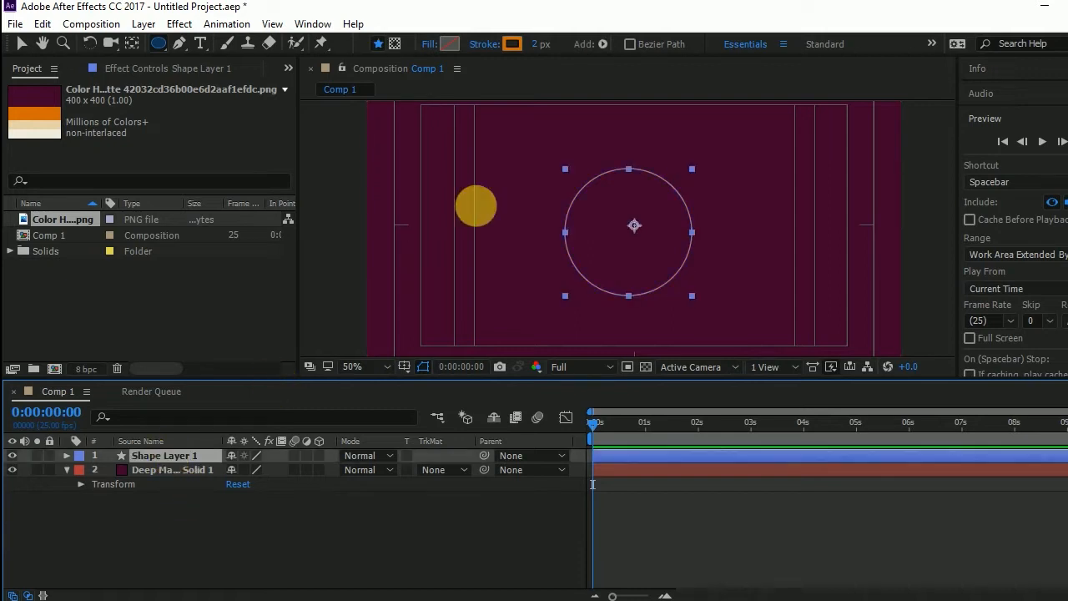
{"action": "left_click_drag", "start_coordinate": [542, 47], "coordinate": [541, 45]}
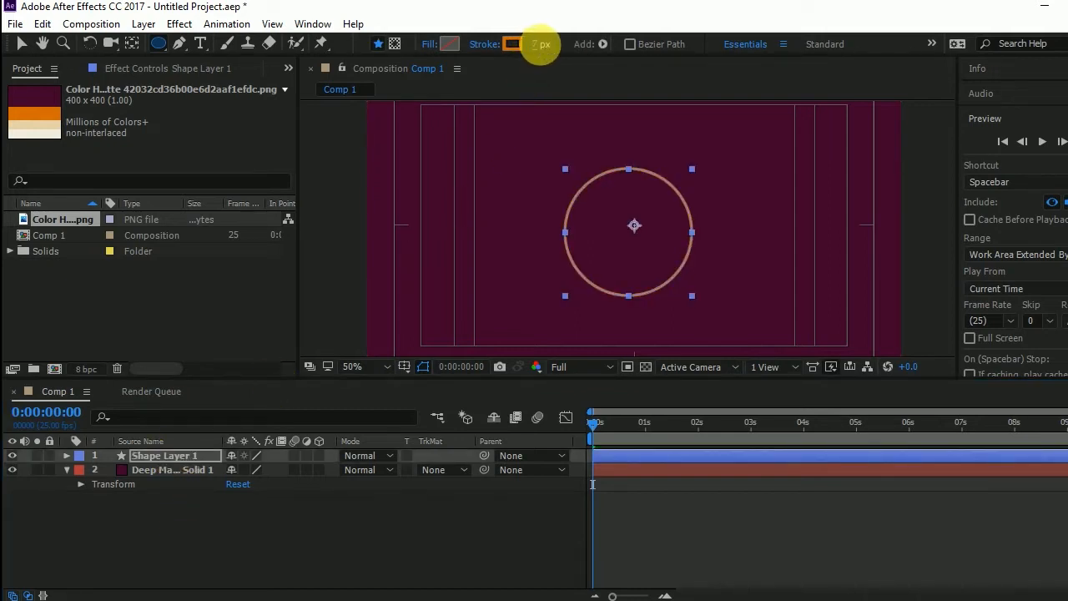
{"action": "left_click", "coordinate": [362, 528]}
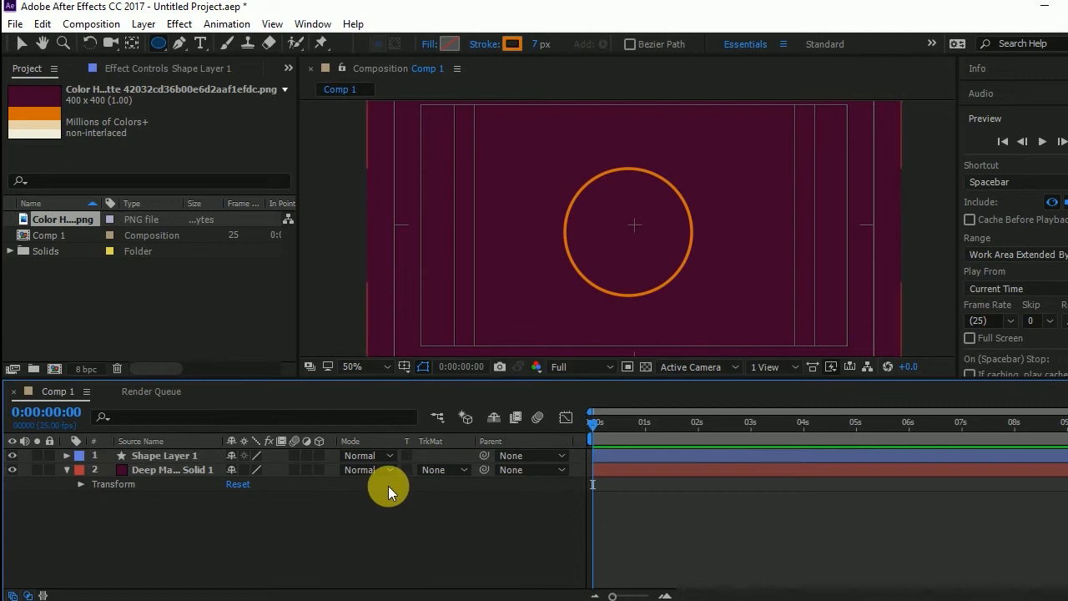
Switch to the Selection tool and select the dark magenta-red solid layer.
{"action": "key", "text": "comma"}
{"action": "left_click", "coordinate": [163, 456]}
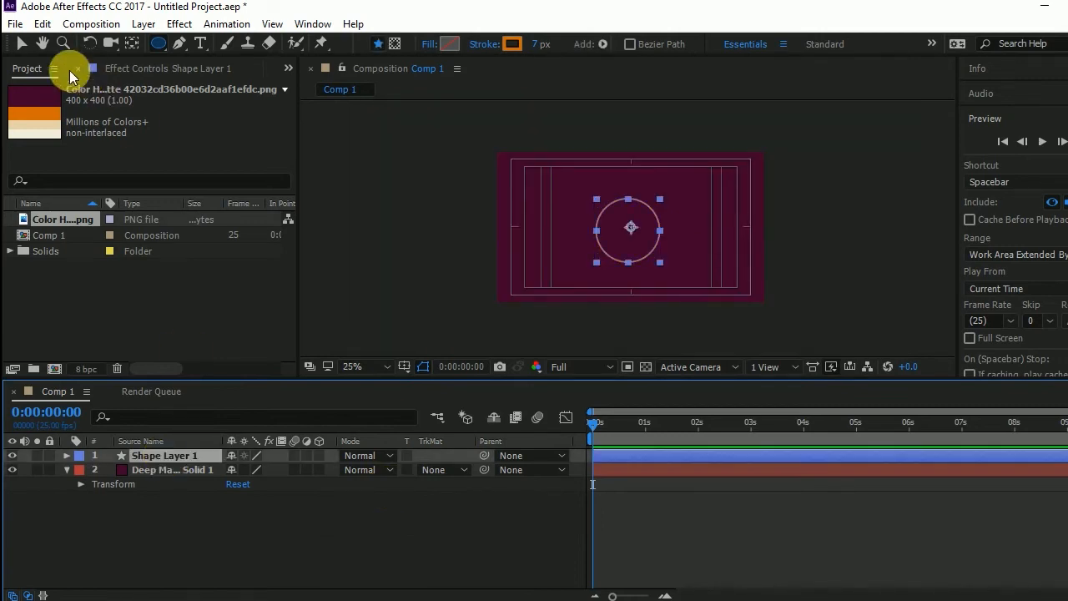
{"action": "left_click", "coordinate": [21, 43]}
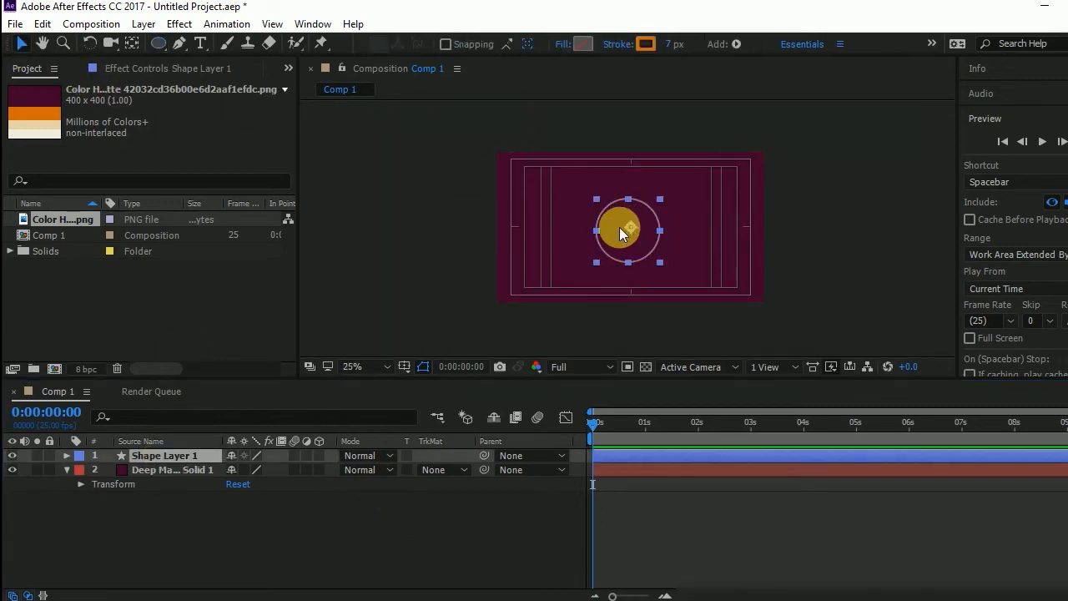
{"action": "key", "text": "period"}
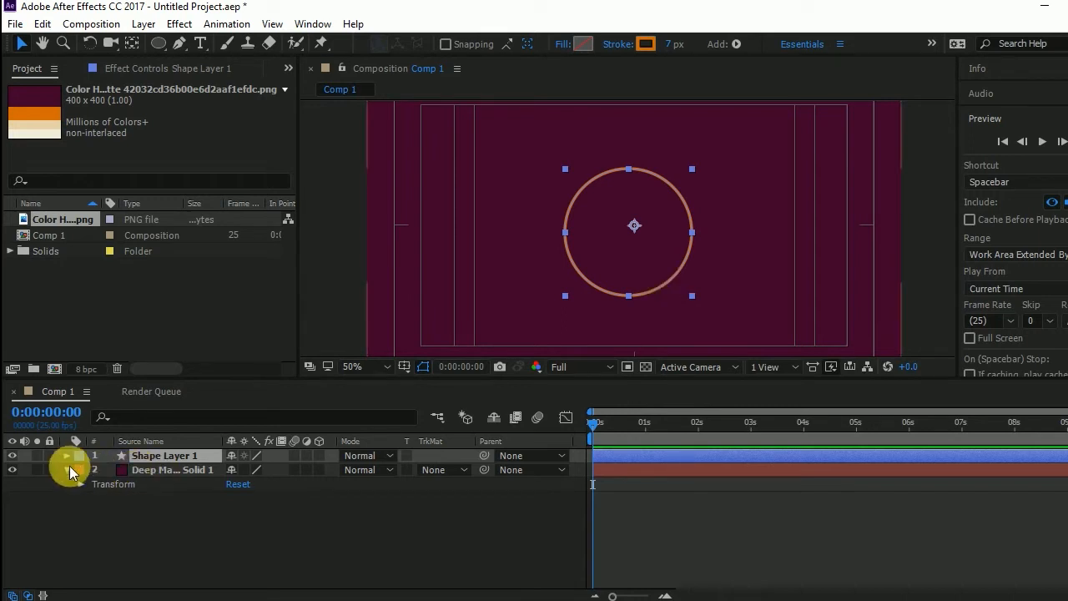
{"action": "left_click", "coordinate": [165, 470]}
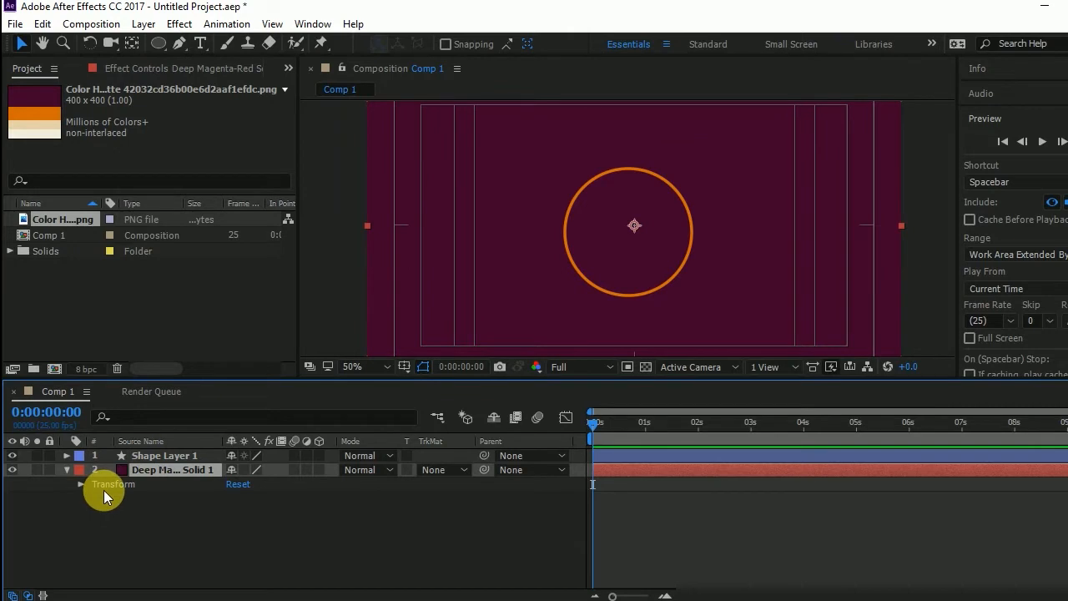
Expand the circle's shape layer down to its Ellipse 1 group and examine the layer's own Transform properties.
{"action": "left_click", "coordinate": [153, 453]}
{"action": "left_click", "coordinate": [67, 456]}
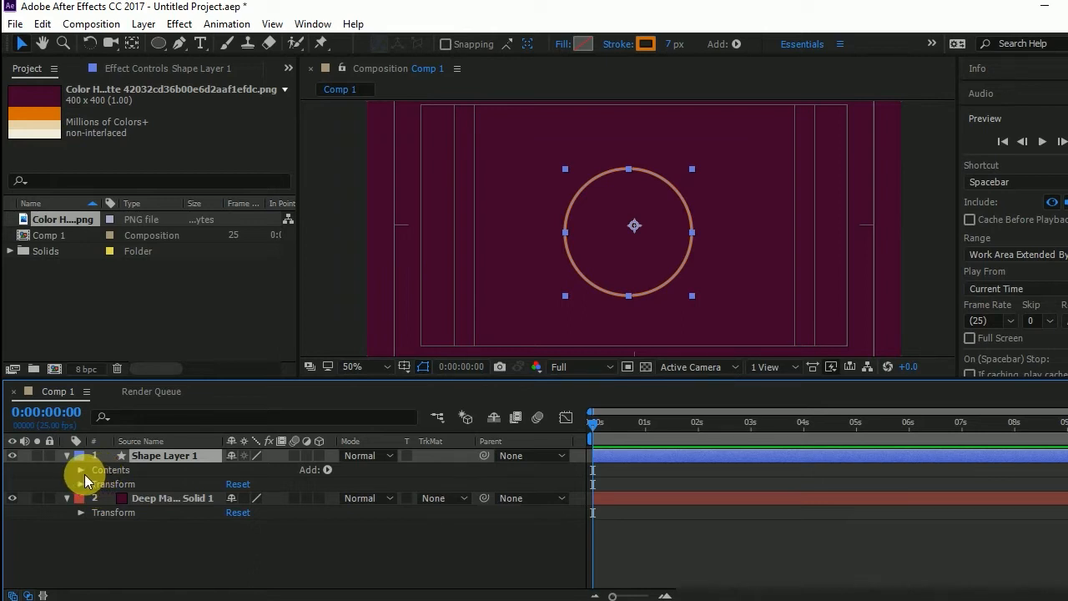
{"action": "left_click", "coordinate": [81, 470]}
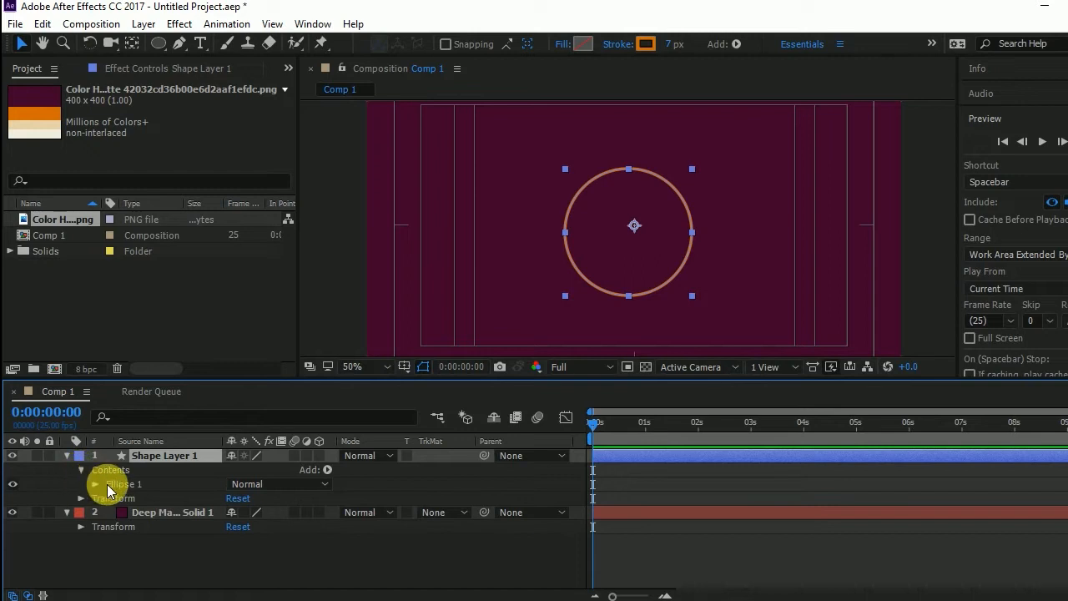
{"action": "left_click", "coordinate": [113, 486]}
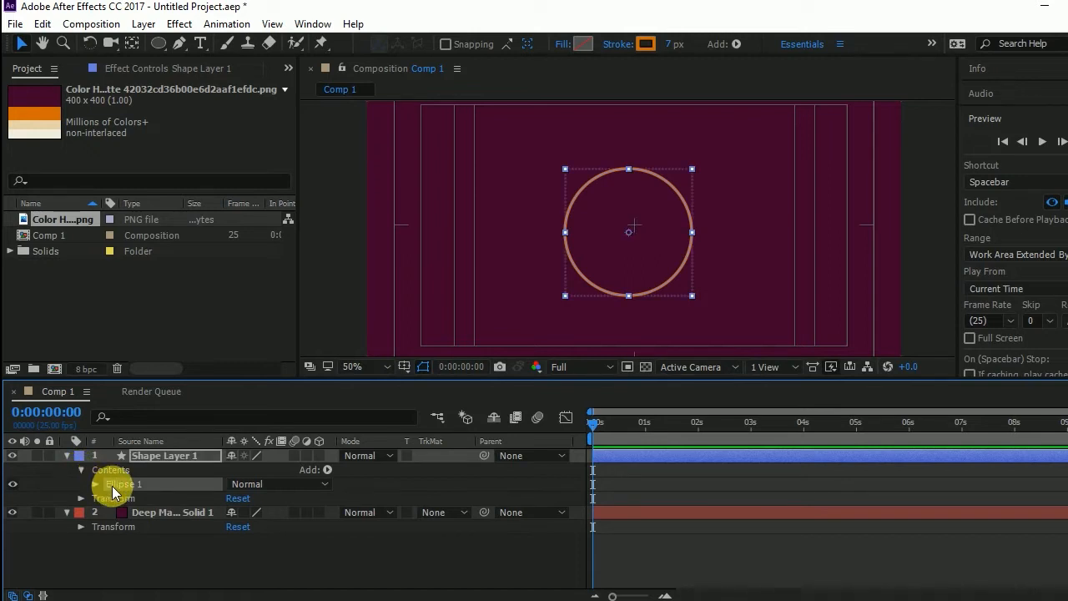
{"action": "left_click", "coordinate": [97, 484]}
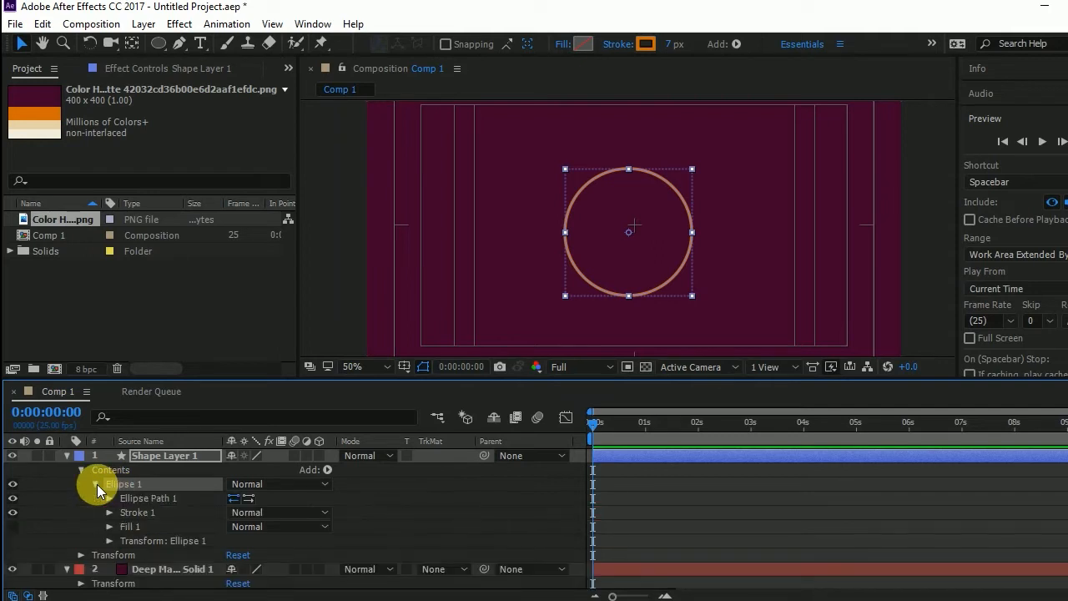
{"action": "left_click", "coordinate": [142, 539]}
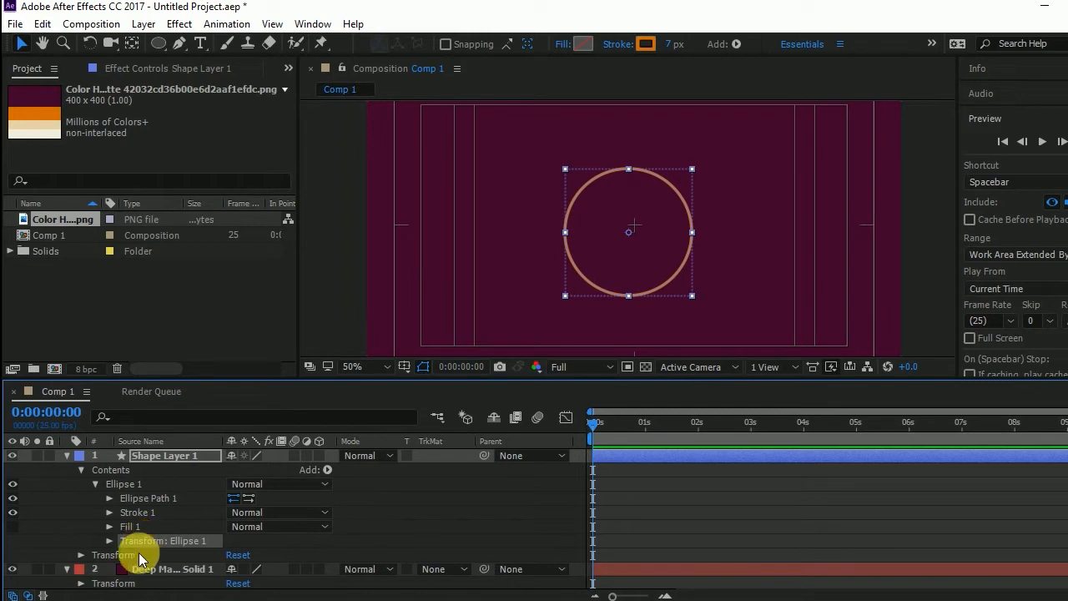
{"action": "left_click", "coordinate": [87, 560]}
{"action": "left_click", "coordinate": [82, 556]}
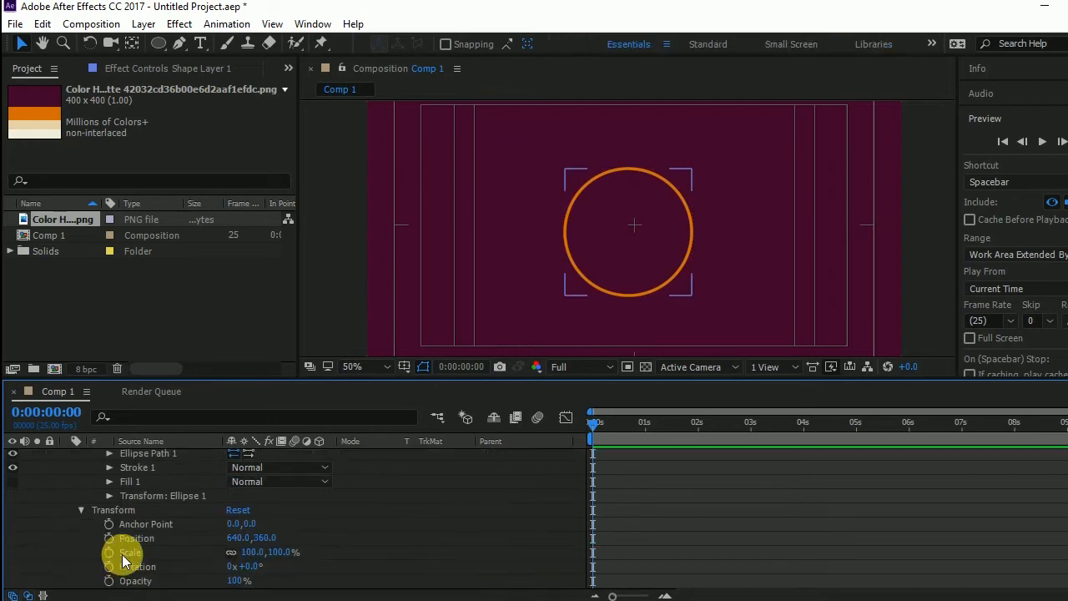
{"action": "left_click", "coordinate": [82, 510]}
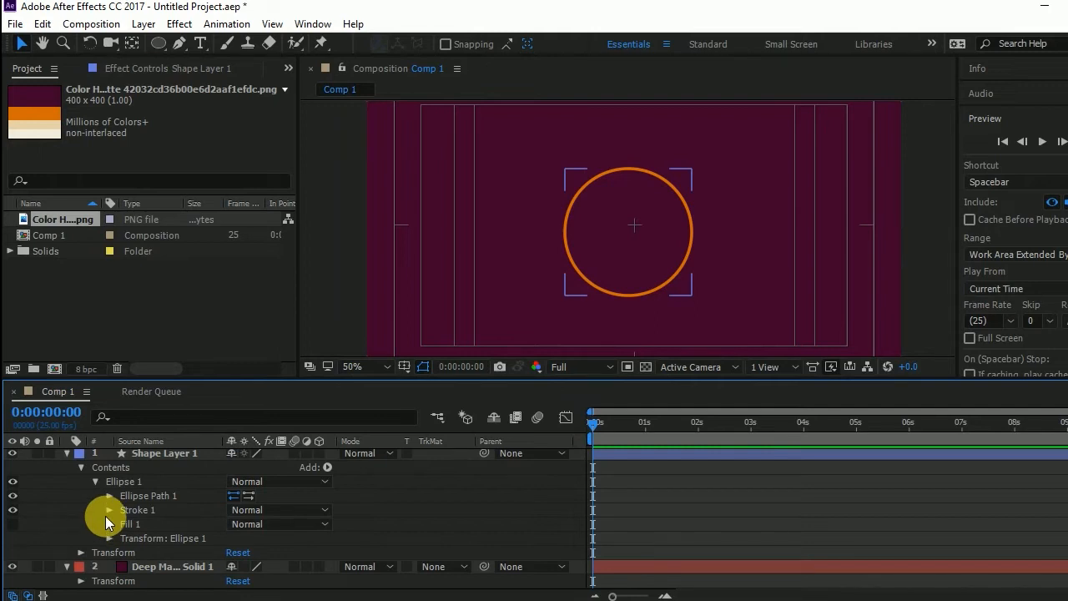
Examine the Transform: Ellipse 1 properties inside the shape layer and collapse the layer.
{"action": "left_click", "coordinate": [151, 458]}
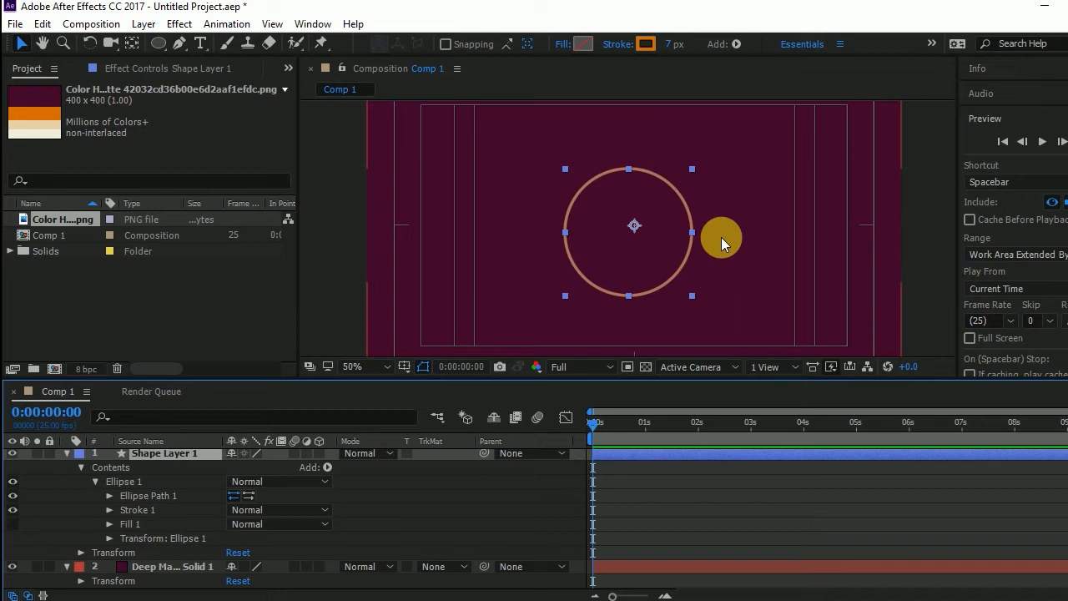
{"action": "left_click", "coordinate": [111, 538]}
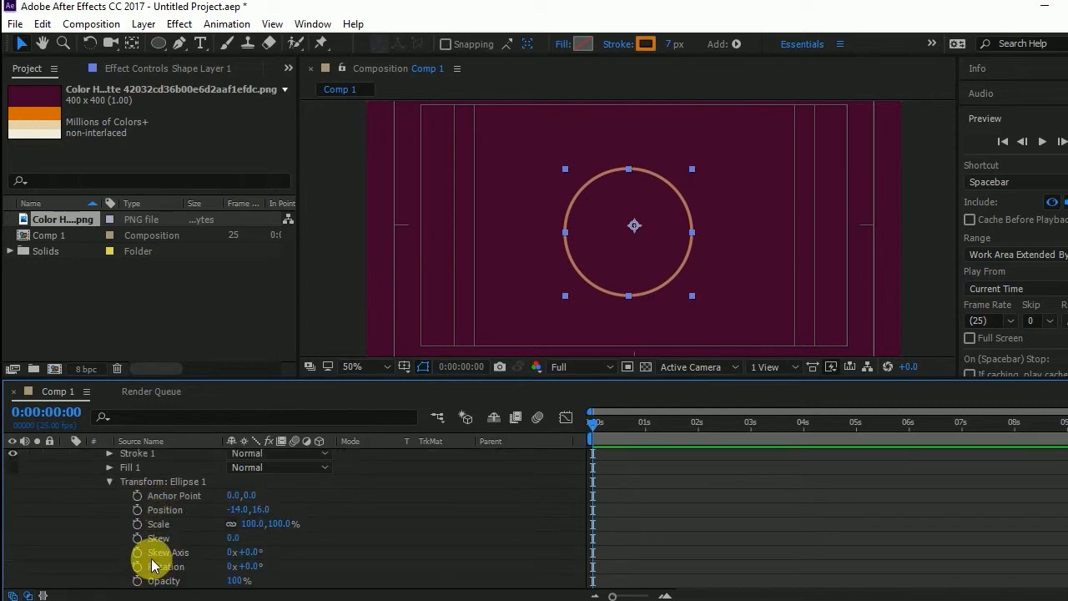
{"action": "scroll", "coordinate": [150, 557], "scroll_direction": "up", "scroll_amount": 3}
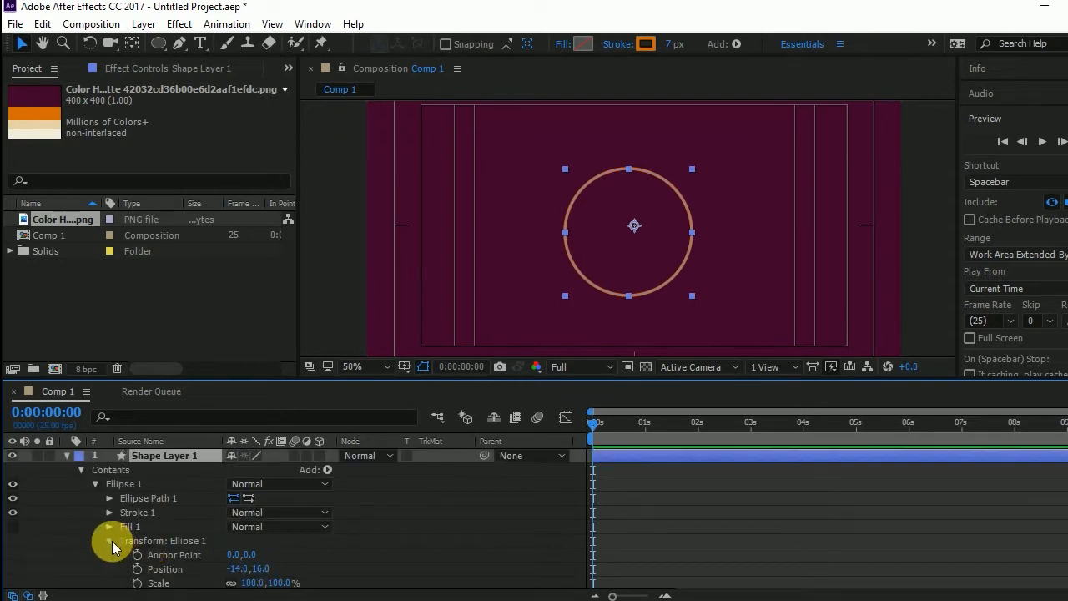
{"action": "left_click", "coordinate": [111, 542]}
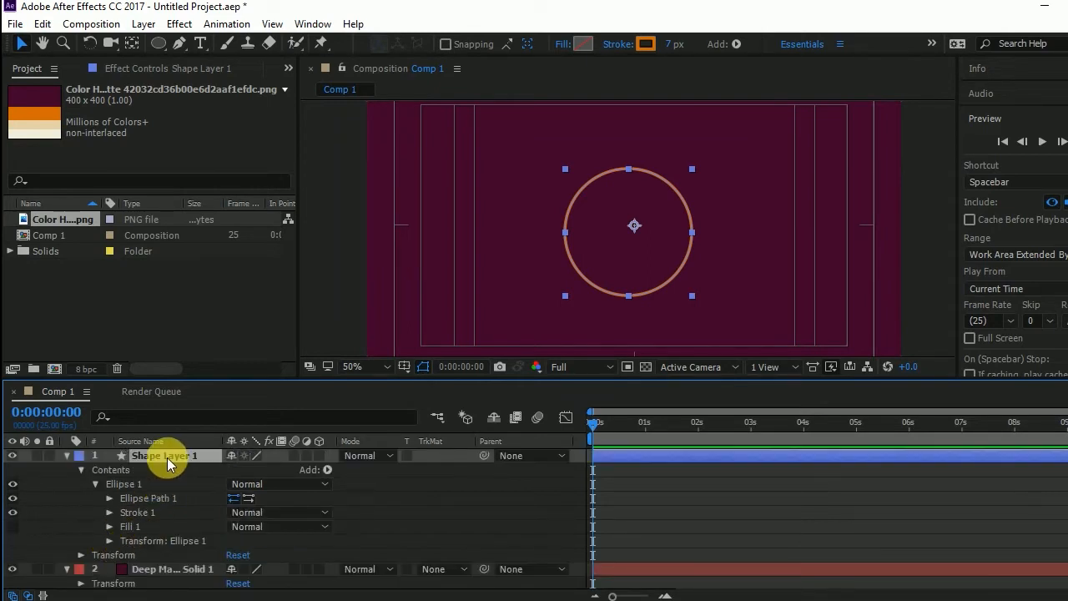
{"action": "left_click", "coordinate": [123, 487]}
{"action": "left_click", "coordinate": [142, 543]}
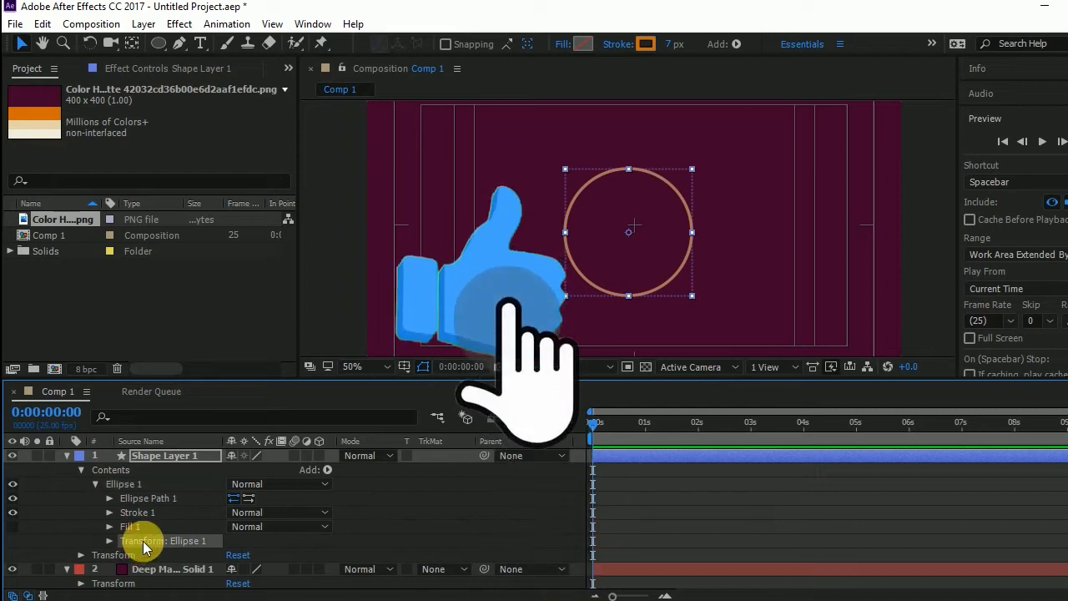
{"action": "left_click", "coordinate": [151, 455]}
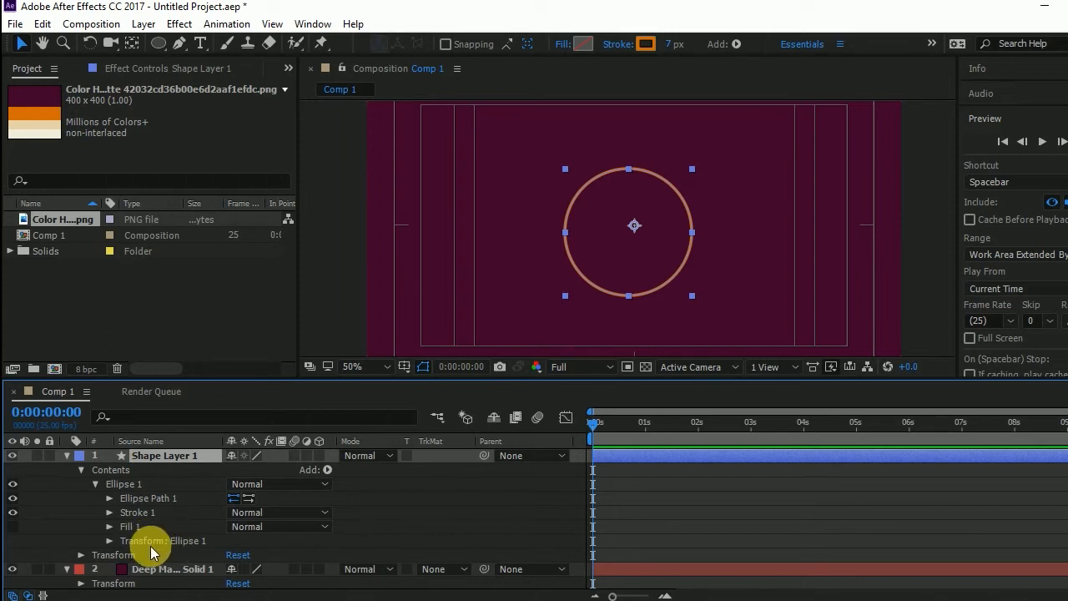
{"action": "left_click", "coordinate": [67, 455]}
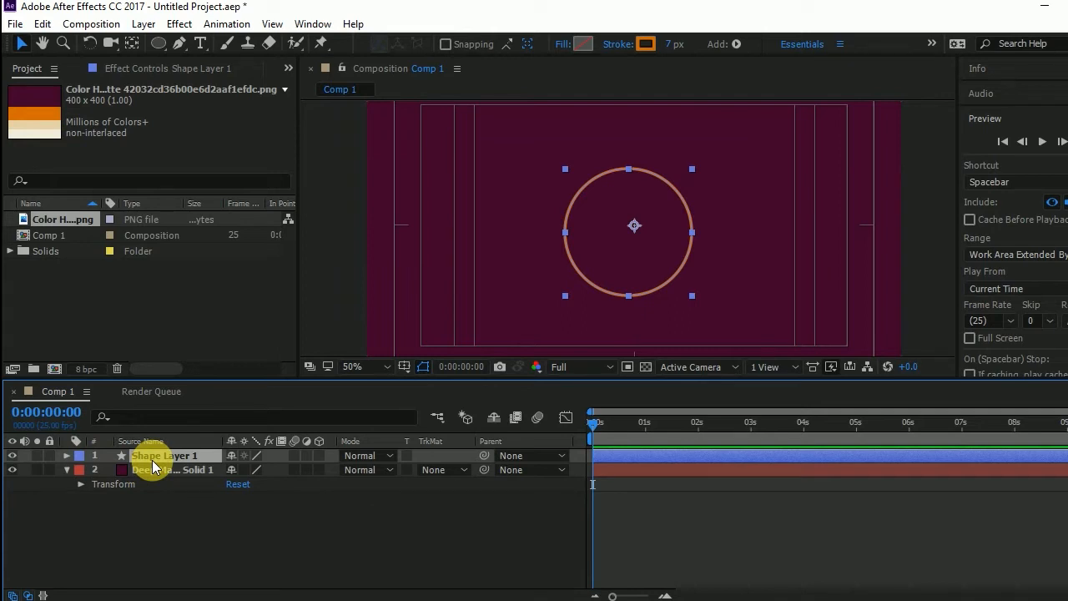
Move the shape layer's anchor point by hand to roughly the circle's centre and return to the Selection tool.
{"action": "scroll", "coordinate": [553, 268], "scroll_direction": "down", "scroll_amount": 2}
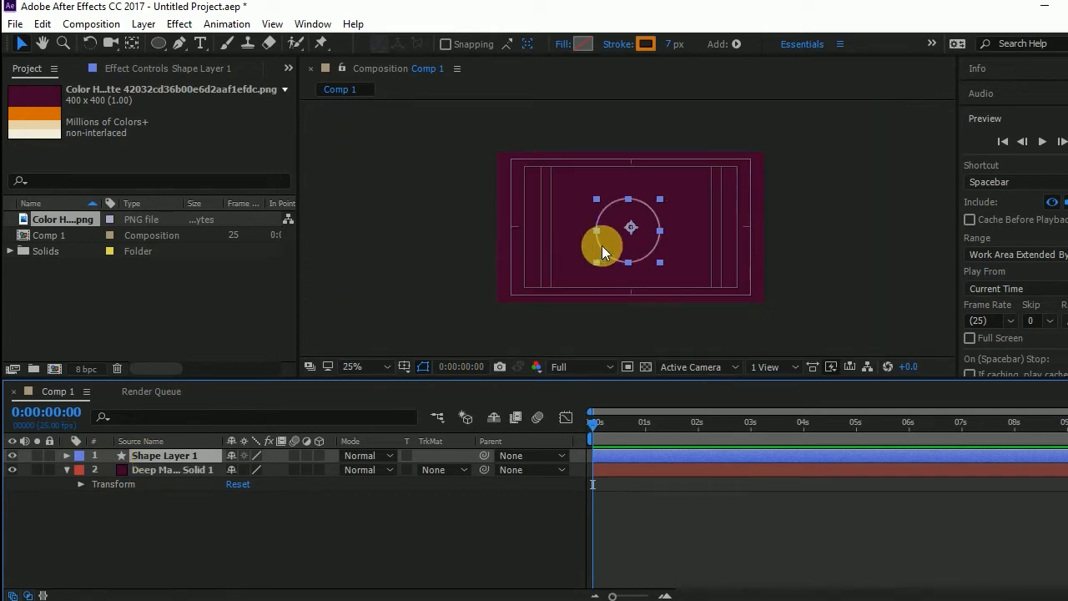
{"action": "scroll", "coordinate": [602, 245], "scroll_direction": "up", "scroll_amount": 2}
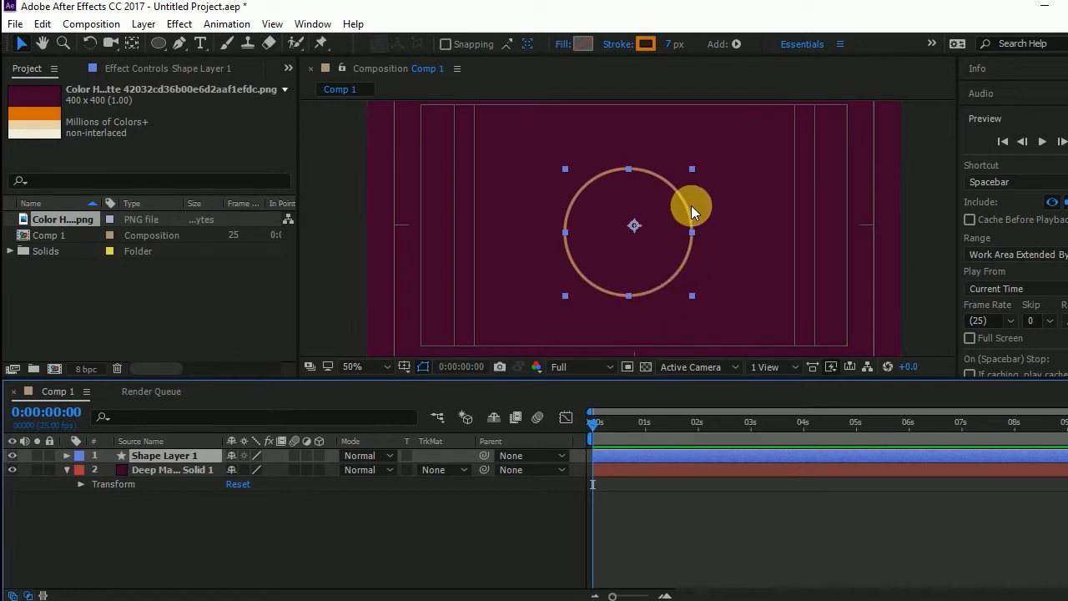
{"action": "left_click", "coordinate": [134, 47]}
{"action": "left_click", "coordinate": [630, 235]}
{"action": "left_click_drag", "start_coordinate": [631, 230], "coordinate": [626, 235]}
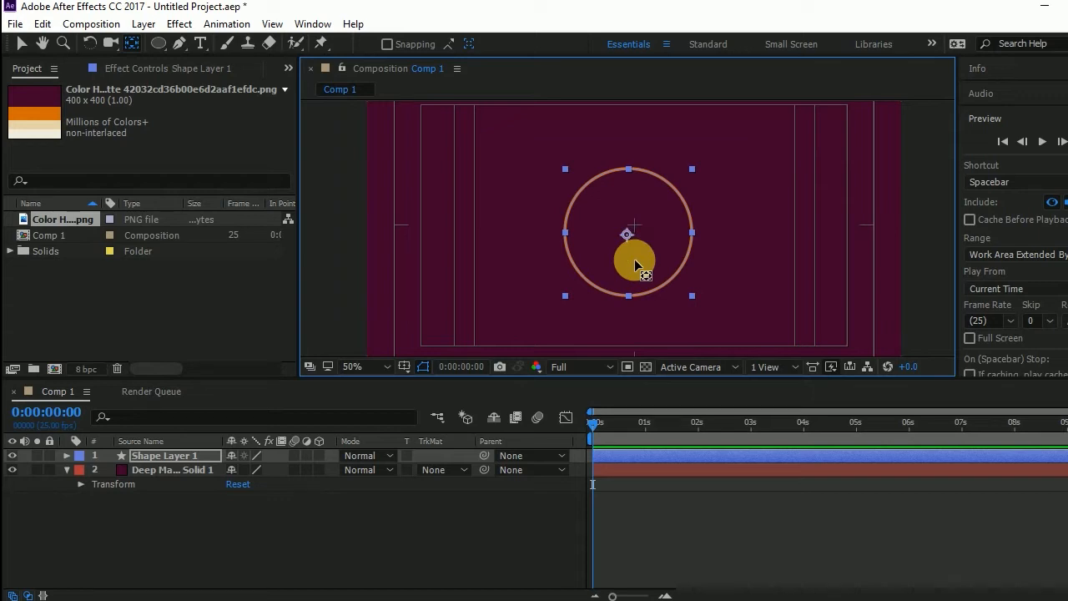
{"action": "left_click", "coordinate": [21, 43]}
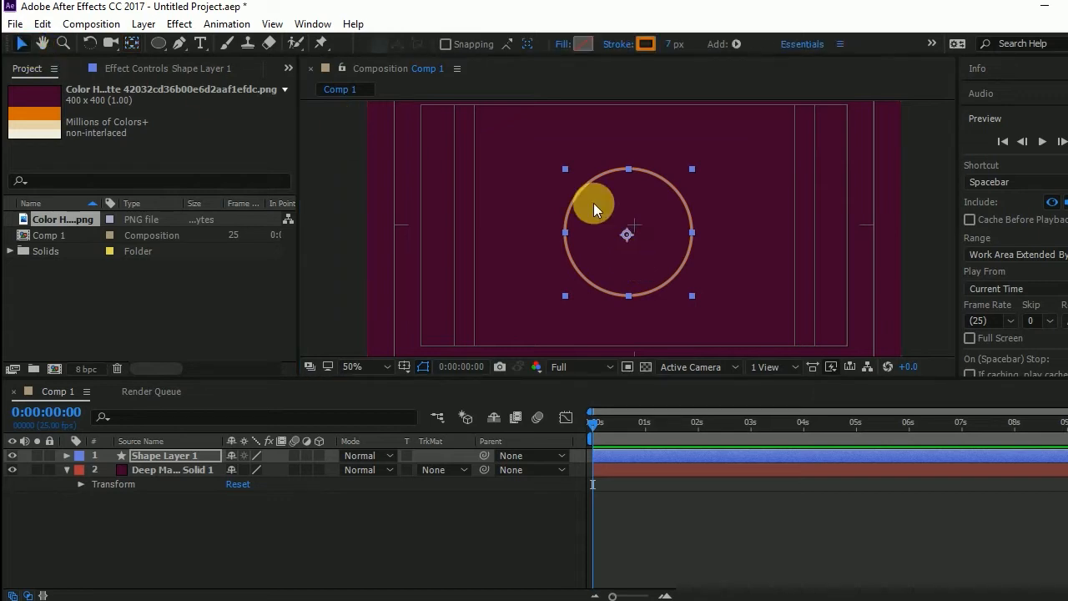
Nudge the shape layer's anchor point closer to the circle's centre with the Pan Behind tool.
{"action": "left_click", "coordinate": [654, 245]}
{"action": "key", "text": "y"}
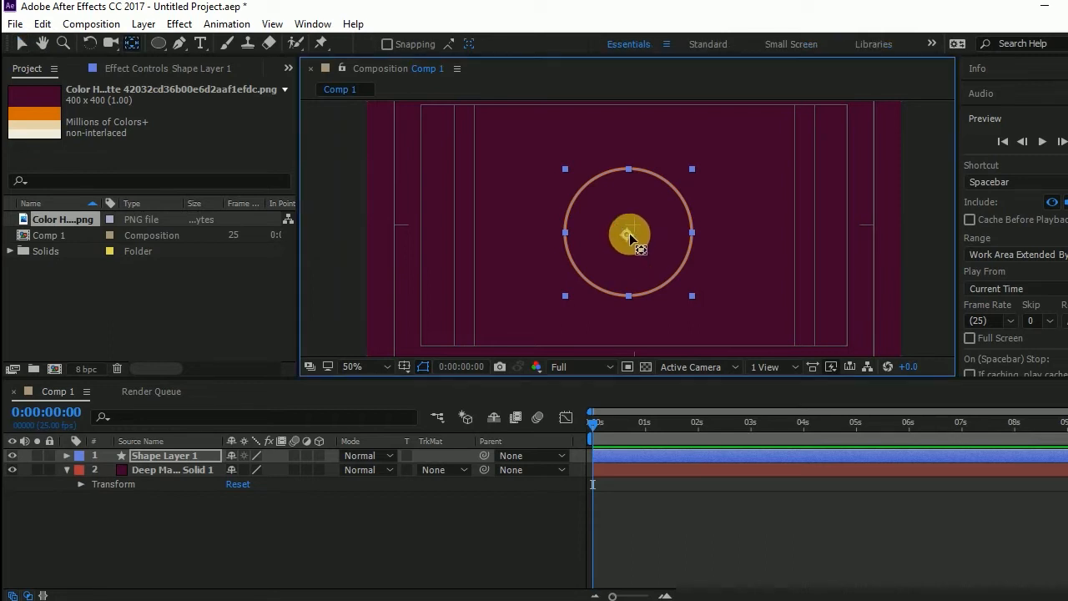
{"action": "left_click_drag", "start_coordinate": [627, 225], "coordinate": [634, 240]}
{"action": "key", "text": "v"}
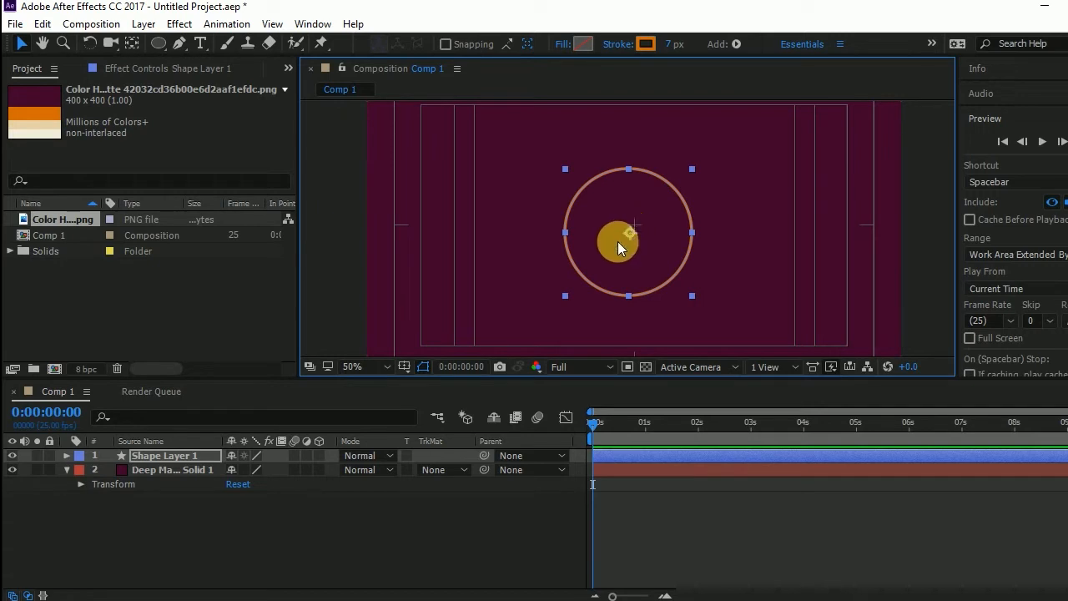
Open the Move Anchor Point.jsx script for the selected shape layer and dock it below Tracker.
{"action": "left_click", "coordinate": [155, 458]}
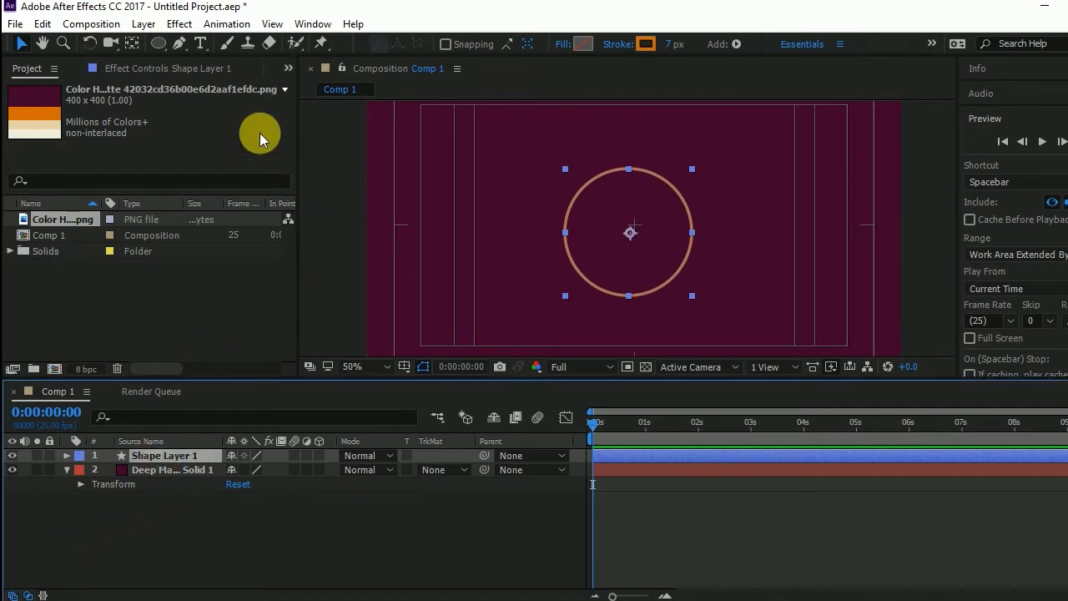
{"action": "left_click", "coordinate": [313, 23]}
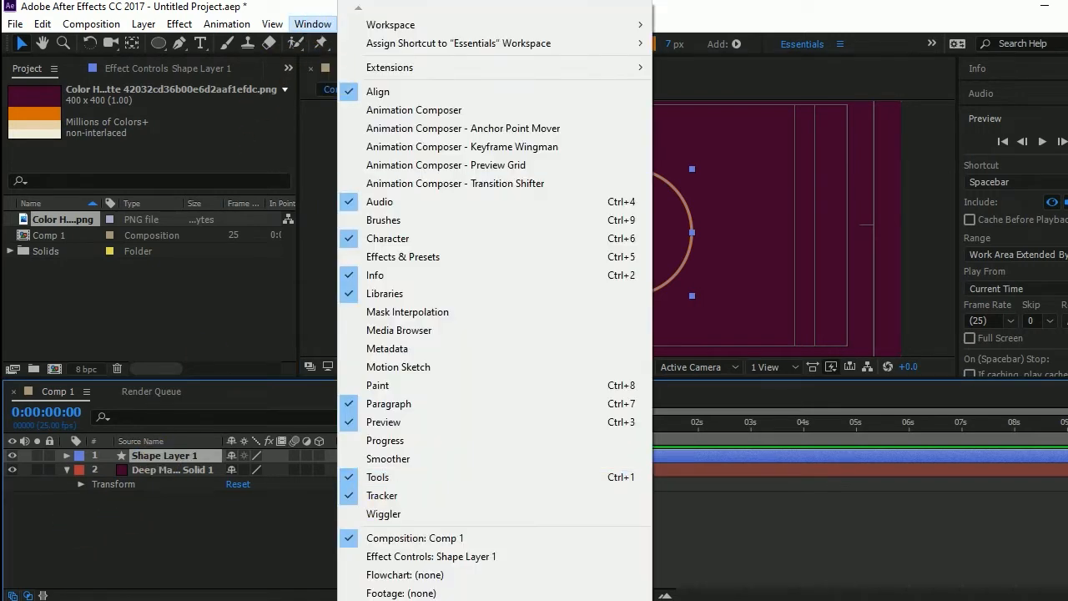
{"action": "scroll", "coordinate": [495, 309], "scroll_direction": "down", "scroll_amount": 6}
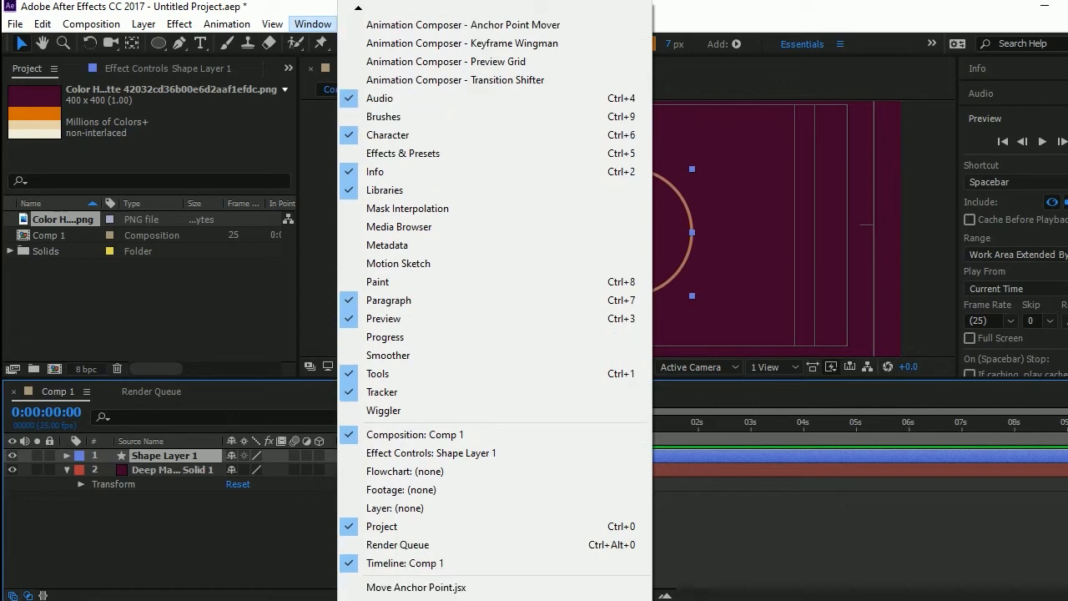
{"action": "left_click", "coordinate": [416, 587]}
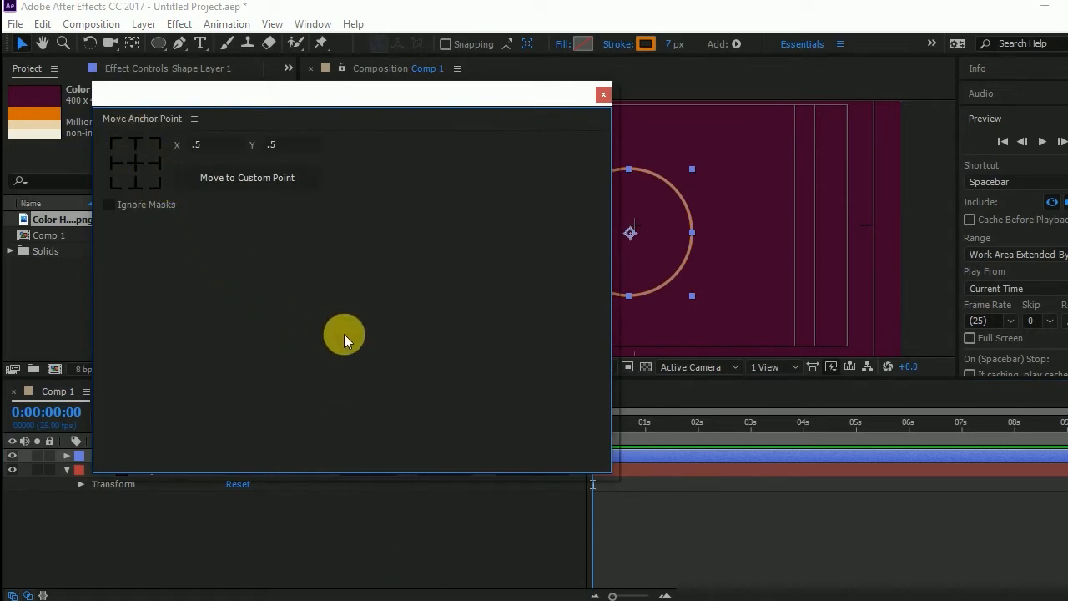
{"action": "left_click_drag", "start_coordinate": [134, 122], "coordinate": [1026, 218]}
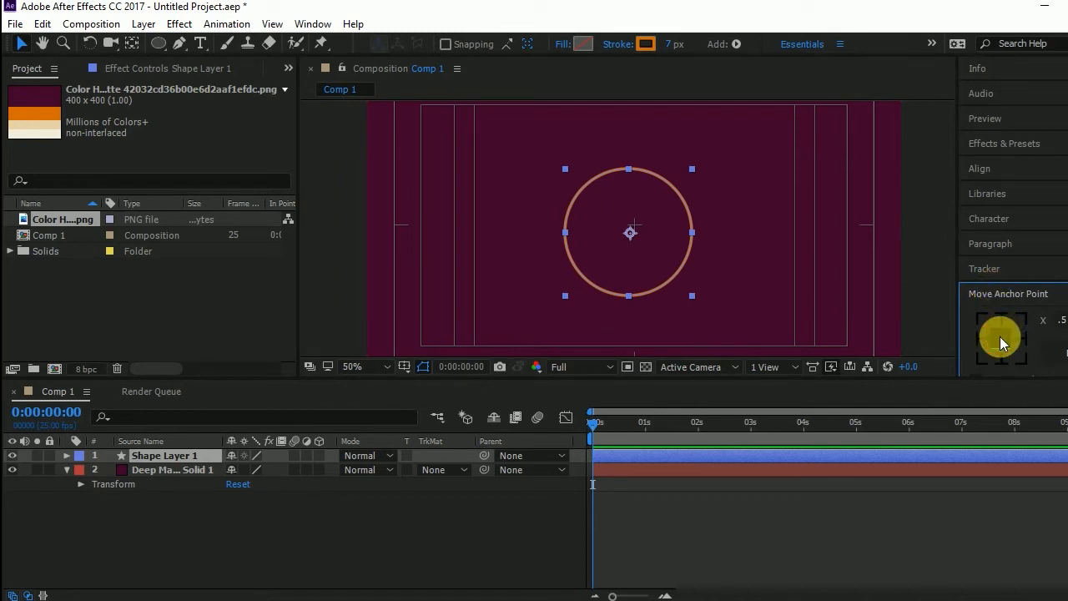
Move the shape layer's anchor point outside the circle and recentre it on the circle with the Move Anchor Point script.
{"action": "left_click", "coordinate": [132, 44]}
{"action": "left_click", "coordinate": [632, 234]}
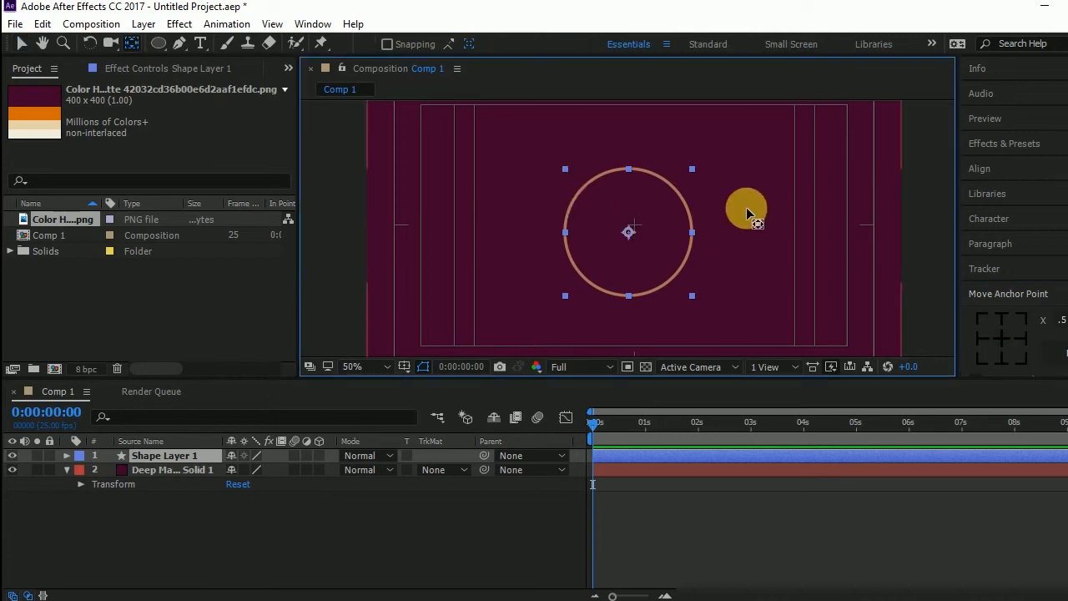
{"action": "left_click_drag", "start_coordinate": [632, 235], "coordinate": [750, 195]}
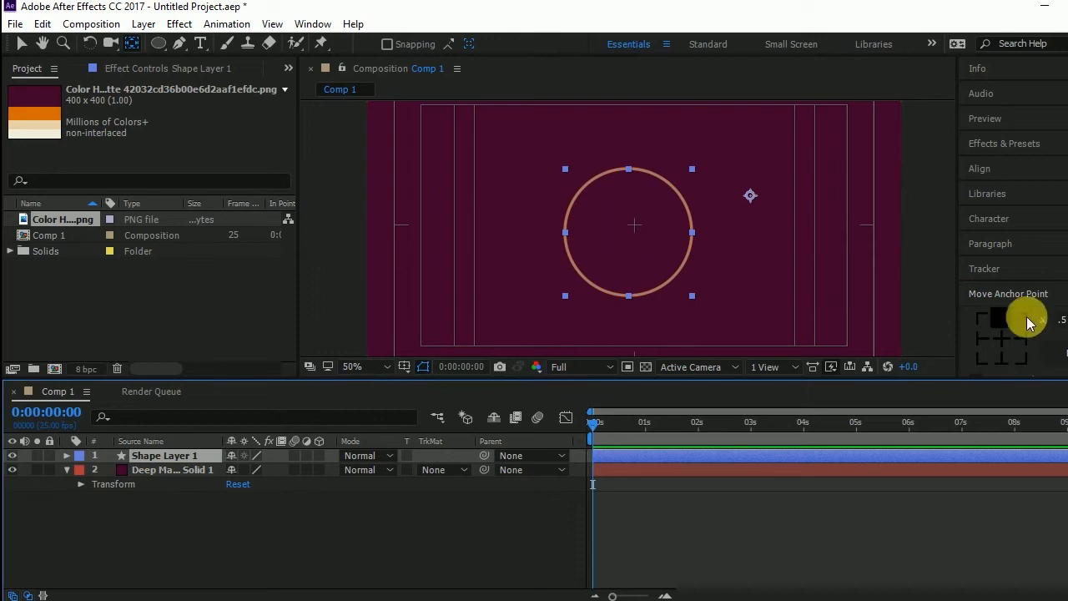
{"action": "left_click", "coordinate": [1008, 345]}
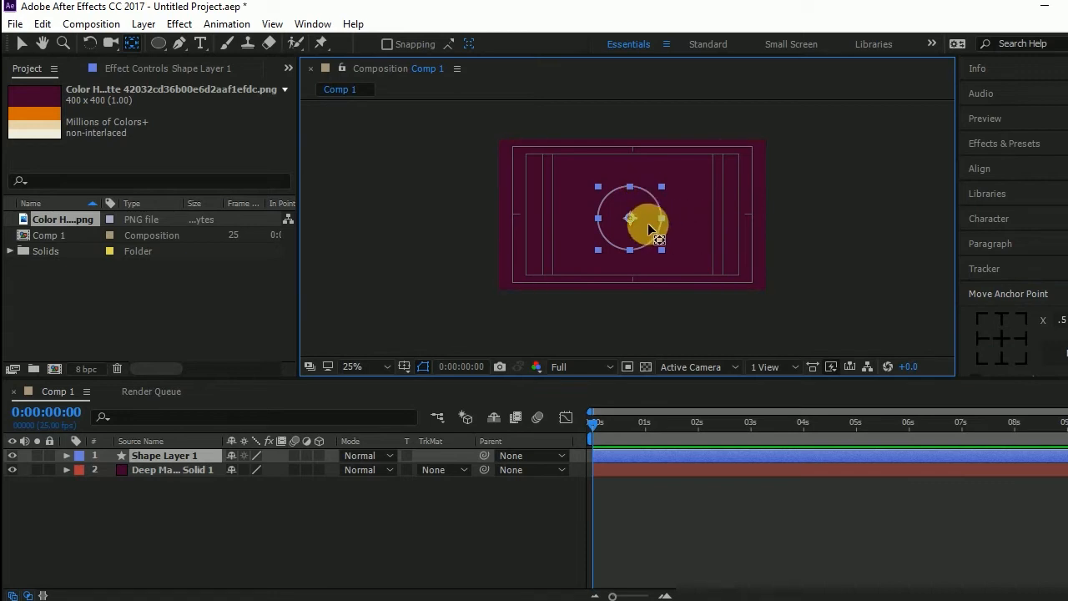
Inspect the circle's anchor point and expand the shape layer's Contents to show the Ellipse 1 properties.
{"action": "scroll", "coordinate": [635, 219], "scroll_direction": "up", "scroll_amount": 4}
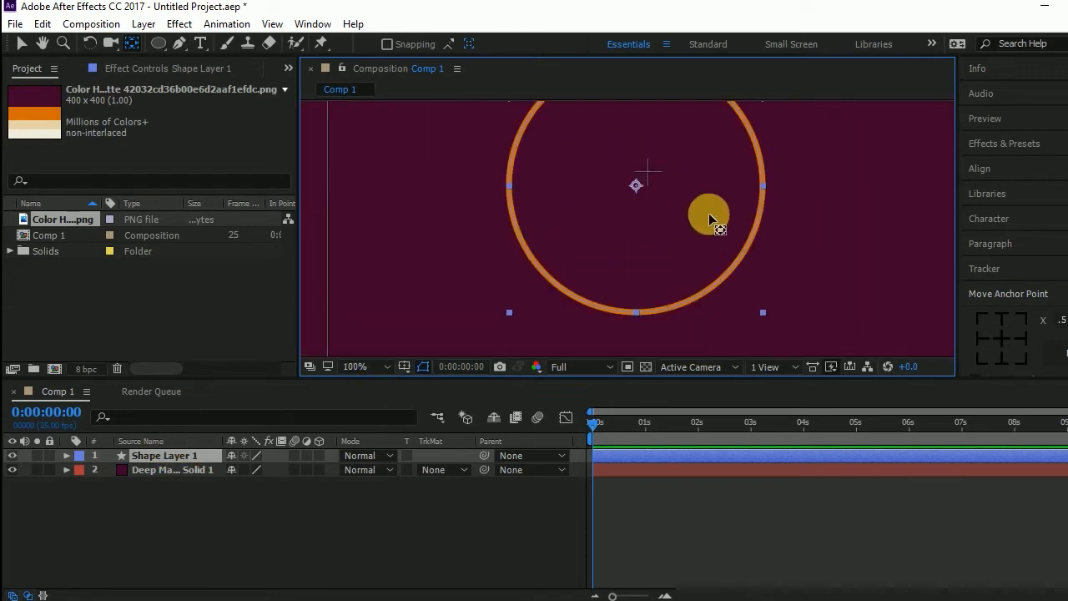
{"action": "scroll", "coordinate": [709, 220], "scroll_direction": "down", "scroll_amount": 2}
{"action": "scroll", "coordinate": [659, 221], "scroll_direction": "down", "scroll_amount": 2}
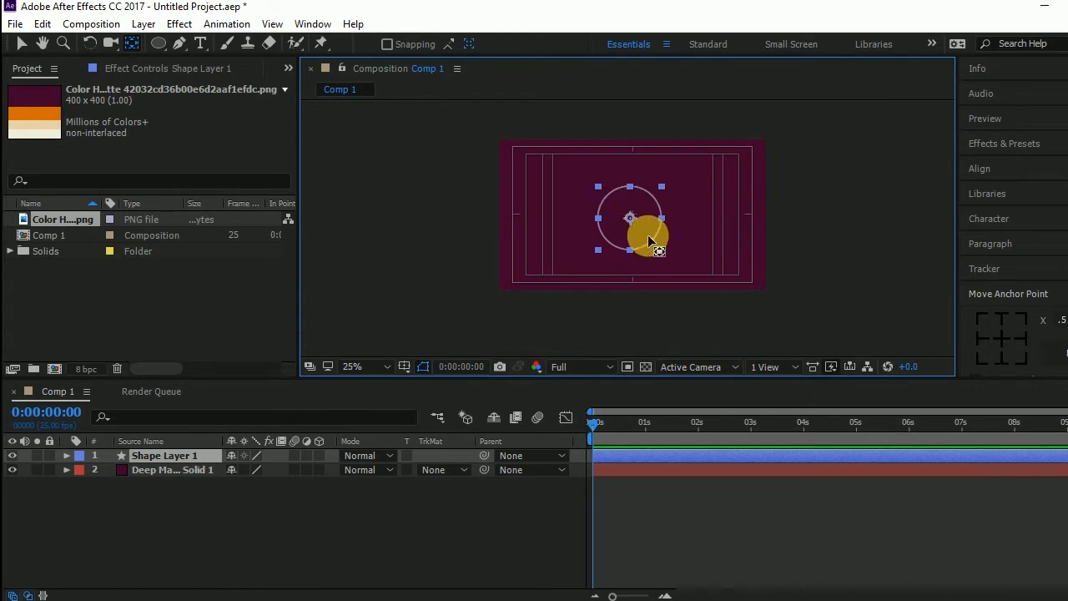
{"action": "scroll", "coordinate": [634, 230], "scroll_direction": "up", "scroll_amount": 2}
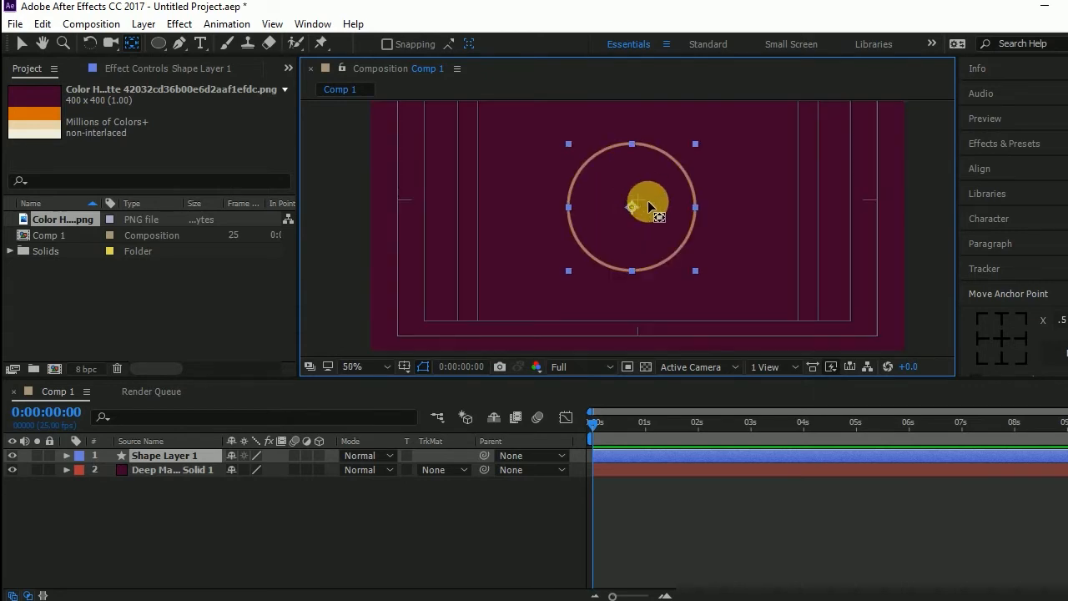
{"action": "scroll", "coordinate": [649, 207], "scroll_direction": "down", "scroll_amount": 2}
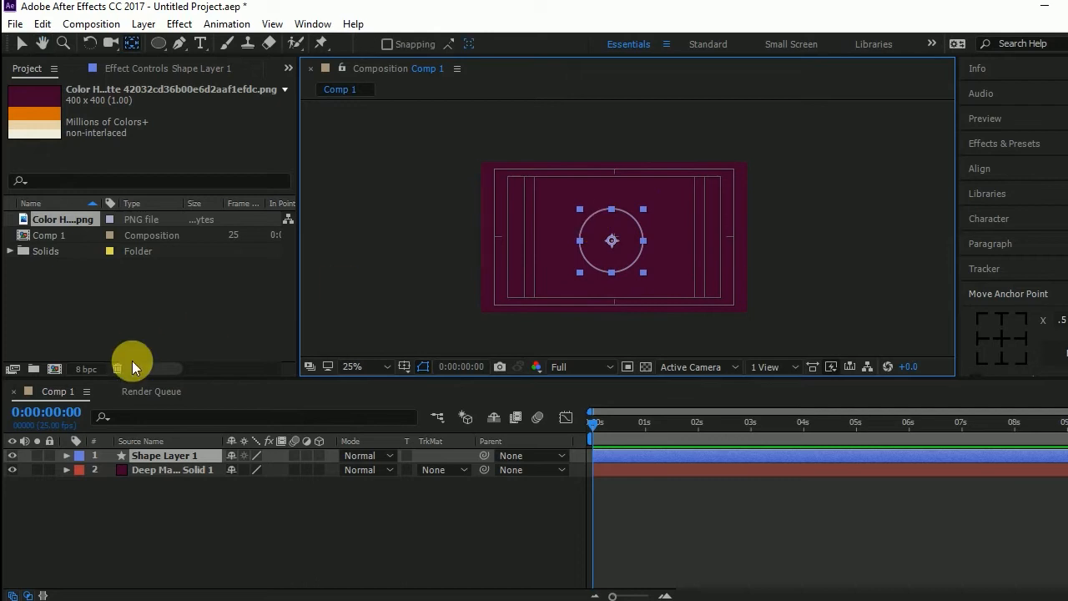
{"action": "left_click", "coordinate": [68, 456]}
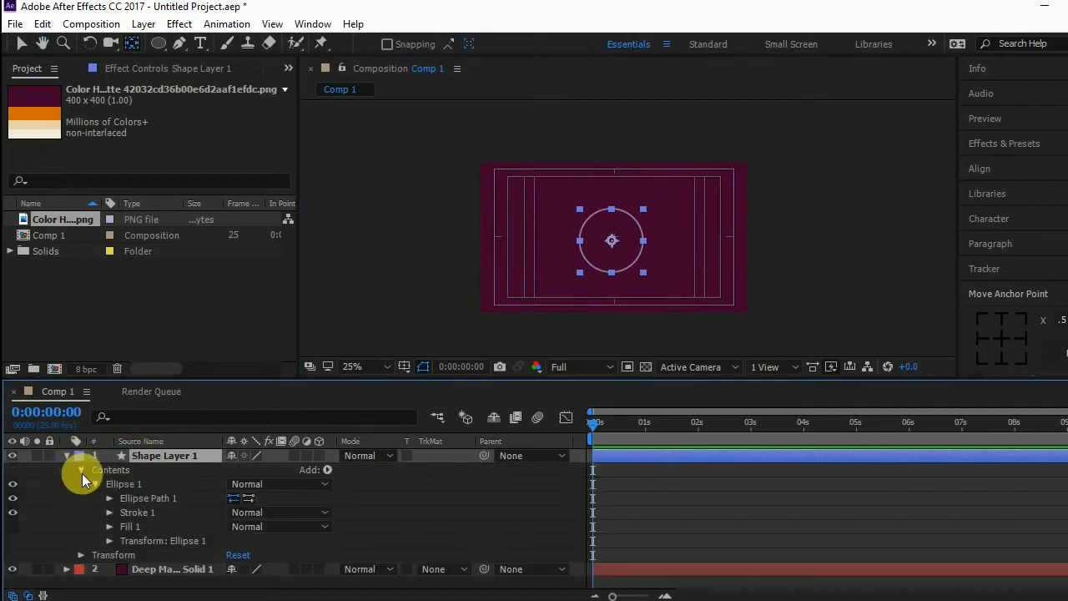
{"action": "left_click", "coordinate": [81, 470]}
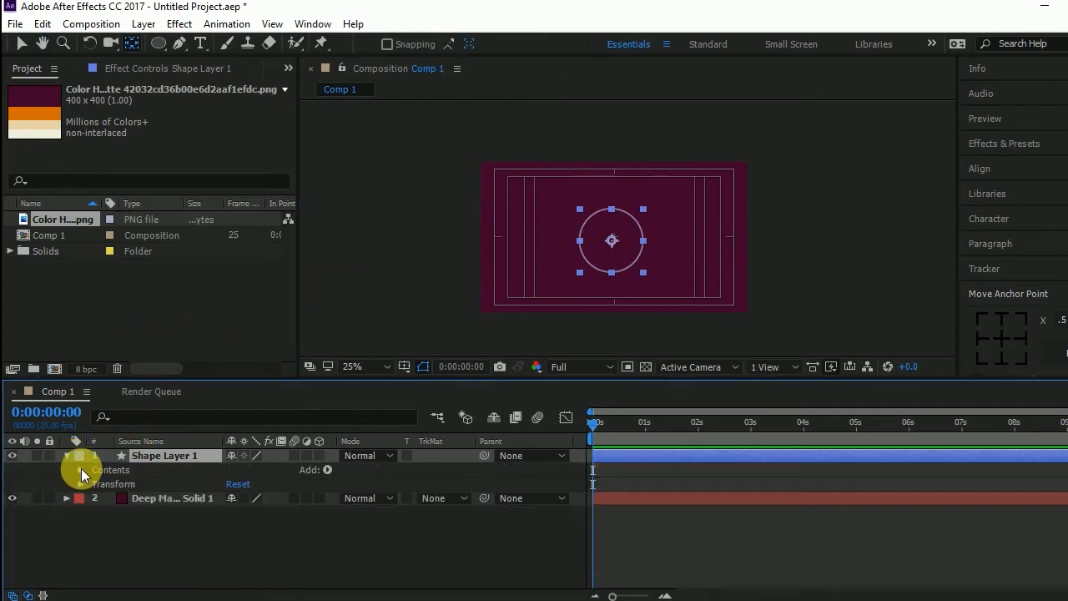
{"action": "left_click", "coordinate": [81, 472]}
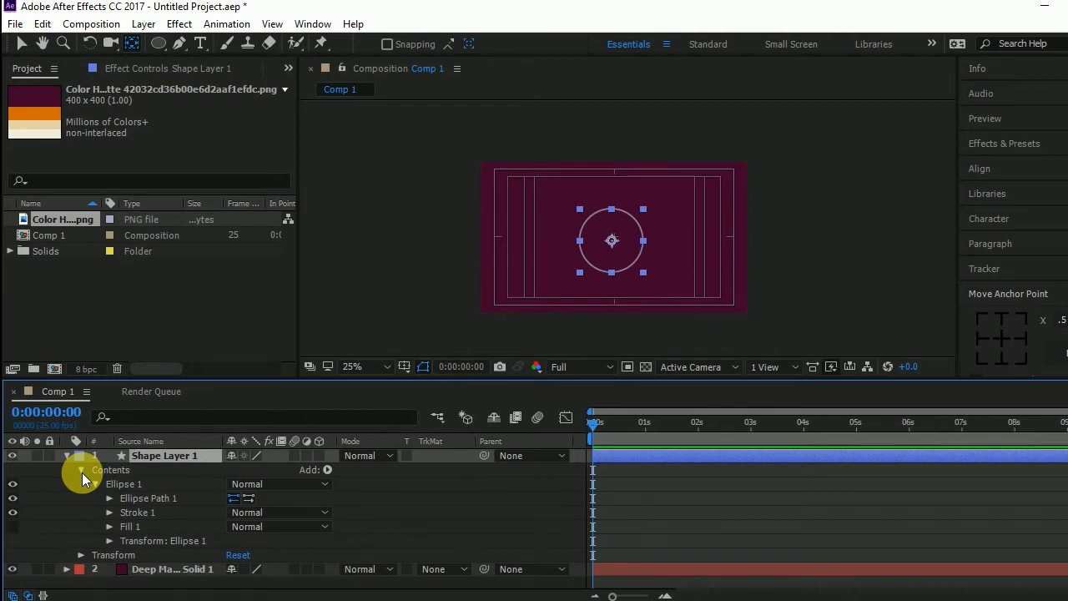
Keyframe the Scale in Transform: Ellipse 1 from 0% at 0:00:00:00 to 100% at 0:00:00:15.
{"action": "left_click", "coordinate": [109, 540]}
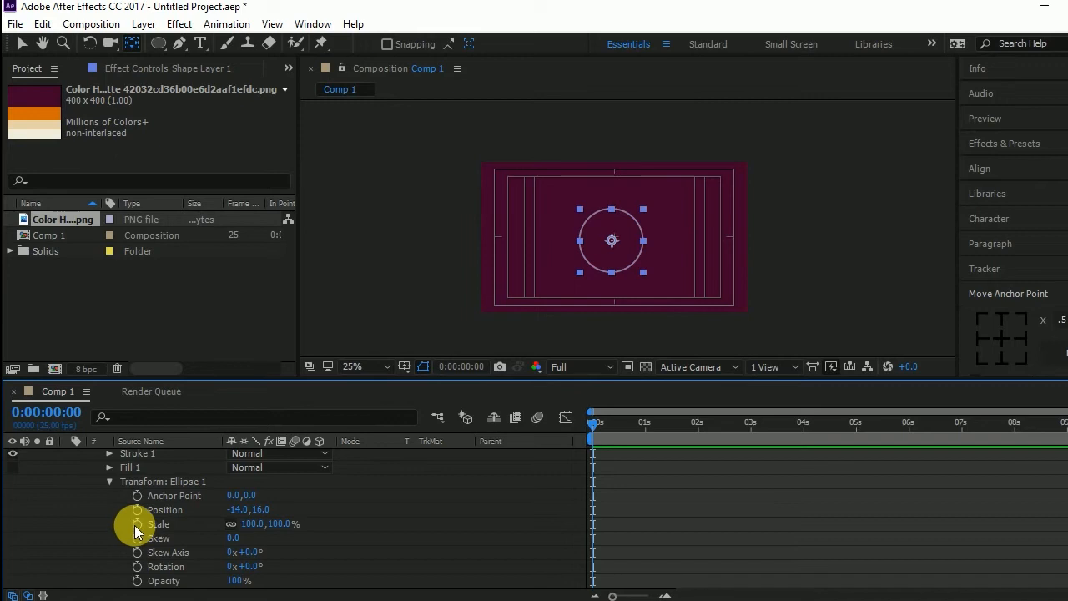
{"action": "left_click", "coordinate": [136, 524]}
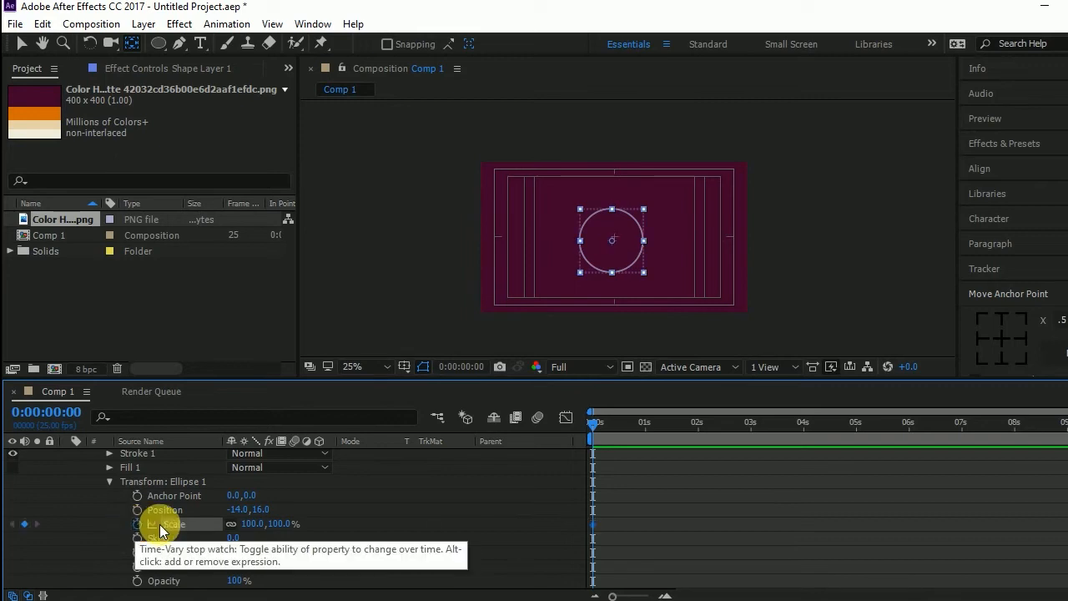
{"action": "left_click_drag", "start_coordinate": [598, 423], "coordinate": [629, 446]}
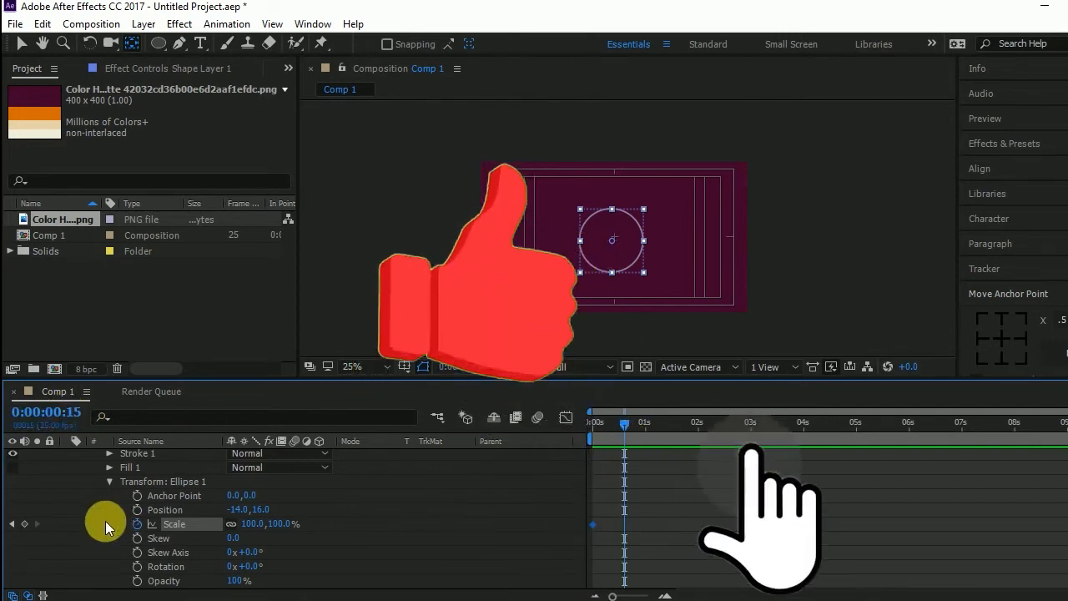
{"action": "left_click", "coordinate": [25, 523]}
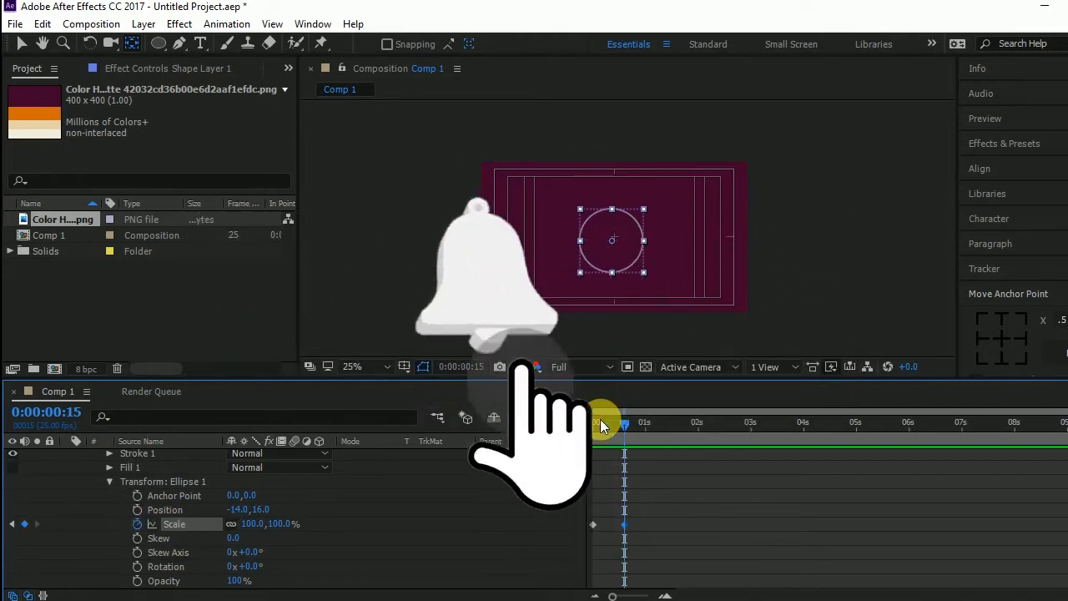
{"action": "left_click_drag", "start_coordinate": [616, 422], "coordinate": [572, 433]}
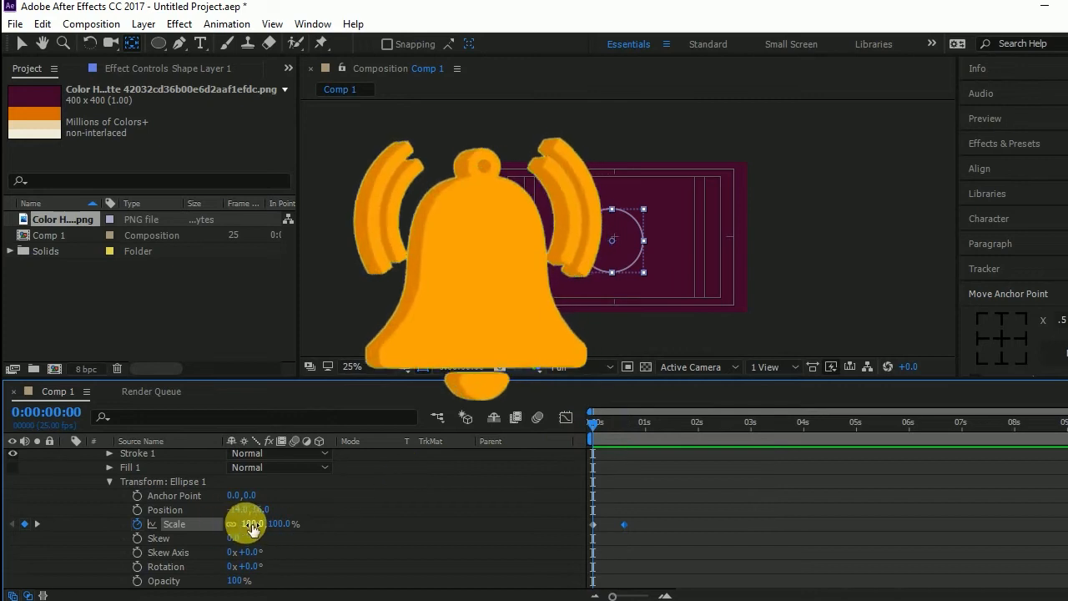
{"action": "left_click", "coordinate": [251, 524]}
{"action": "key", "text": "Return"}
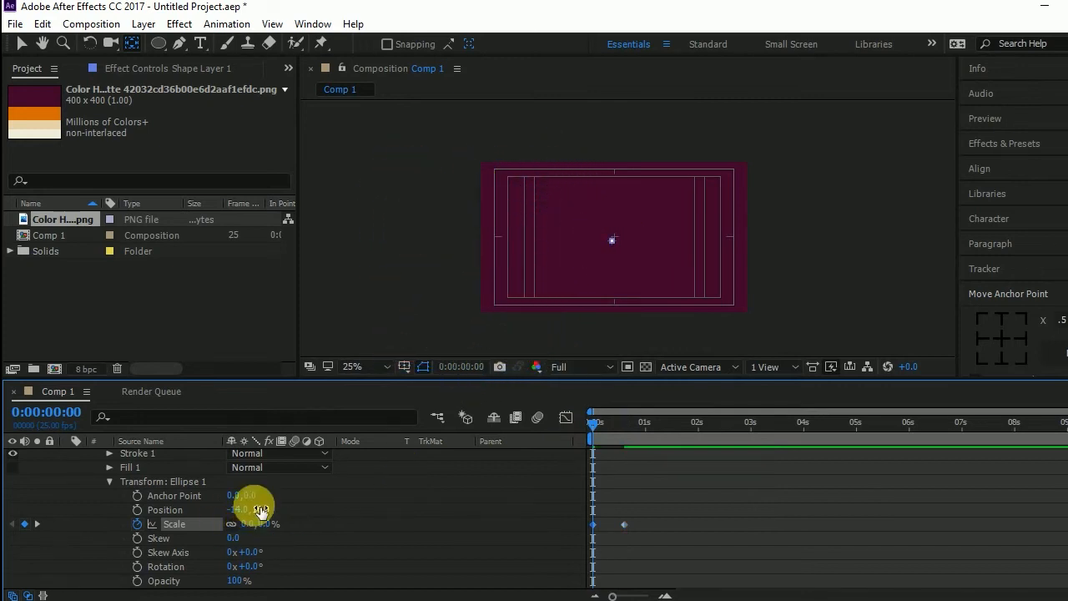
Set the work area to end at 0:00:00:23 and return the playhead to the first frame.
{"action": "left_click_drag", "start_coordinate": [595, 421], "coordinate": [570, 455]}
{"action": "left_click", "coordinate": [640, 429]}
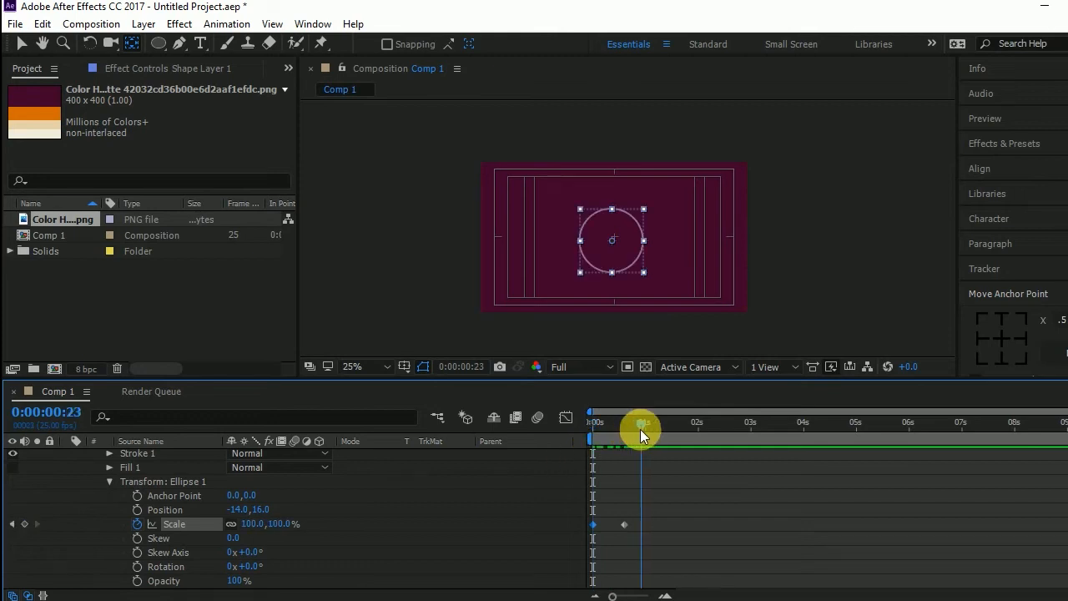
{"action": "key", "text": "n"}
{"action": "left_click_drag", "start_coordinate": [641, 429], "coordinate": [588, 423]}
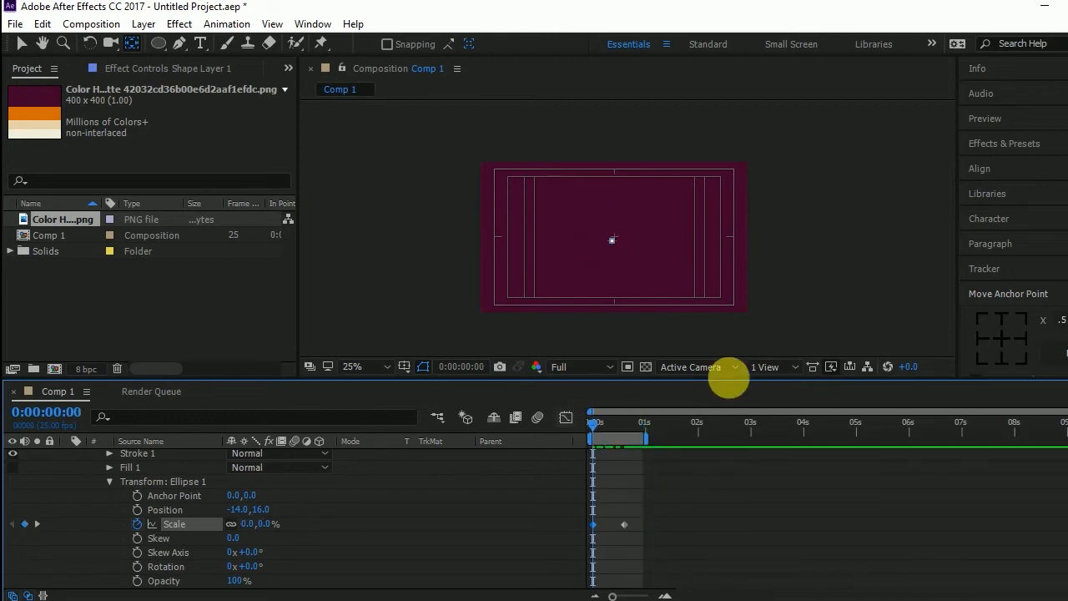
Show the Preview controls and play back the circle's scale animation from the first frame.
{"action": "left_click", "coordinate": [1016, 294]}
{"action": "left_click", "coordinate": [996, 121]}
{"action": "left_click", "coordinate": [1045, 140]}
{"action": "left_click", "coordinate": [1050, 143]}
{"action": "left_click_drag", "start_coordinate": [598, 427], "coordinate": [596, 453]}
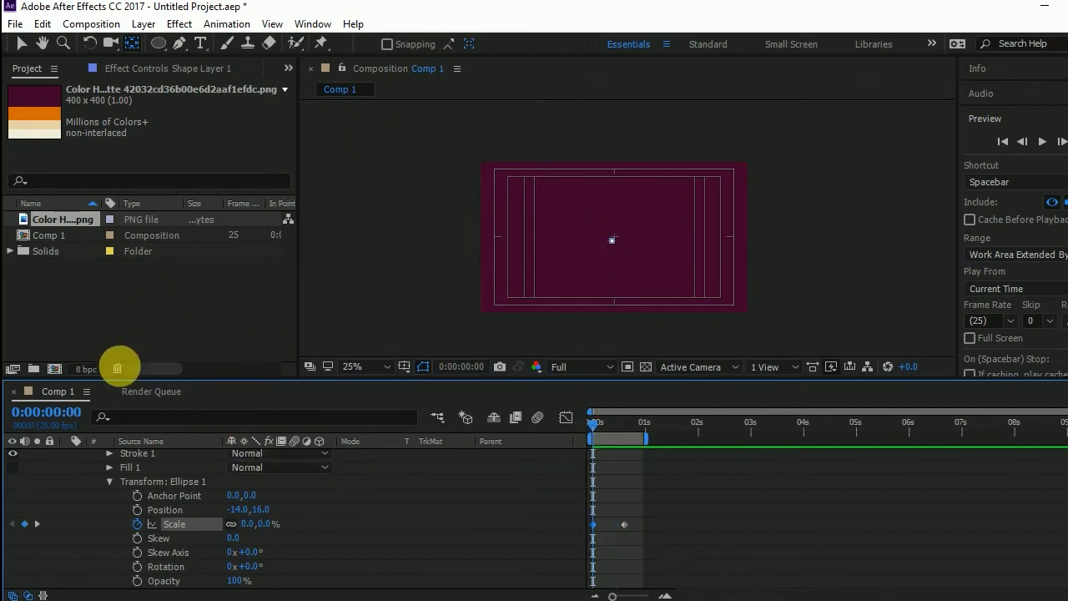
Expand Stroke 1 of the ellipse and set its Stroke Width to 15 while the circle is in view.
{"action": "left_click", "coordinate": [109, 481]}
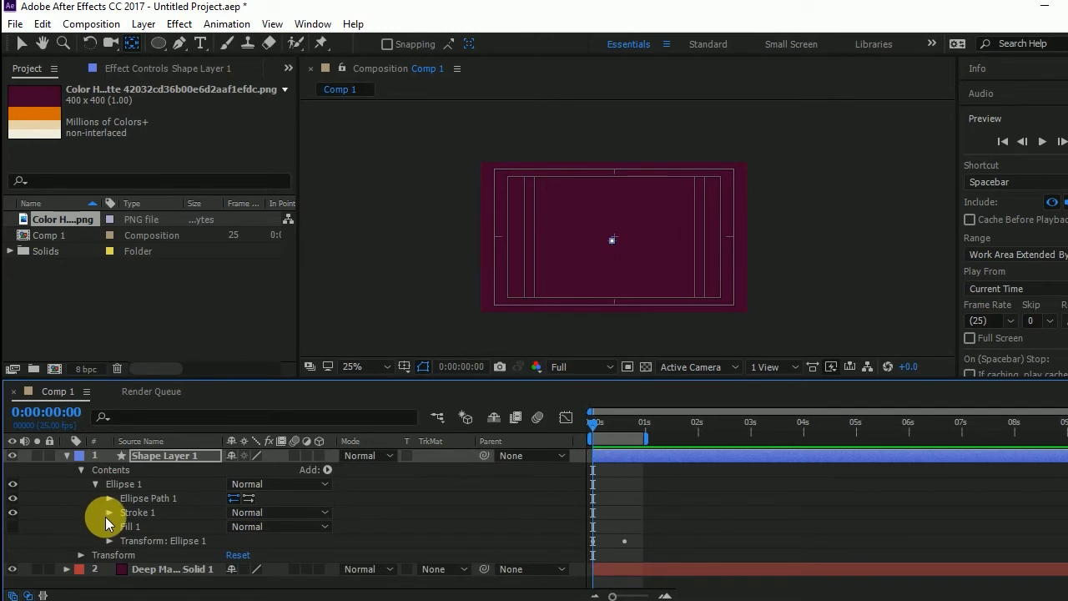
{"action": "left_click", "coordinate": [107, 515]}
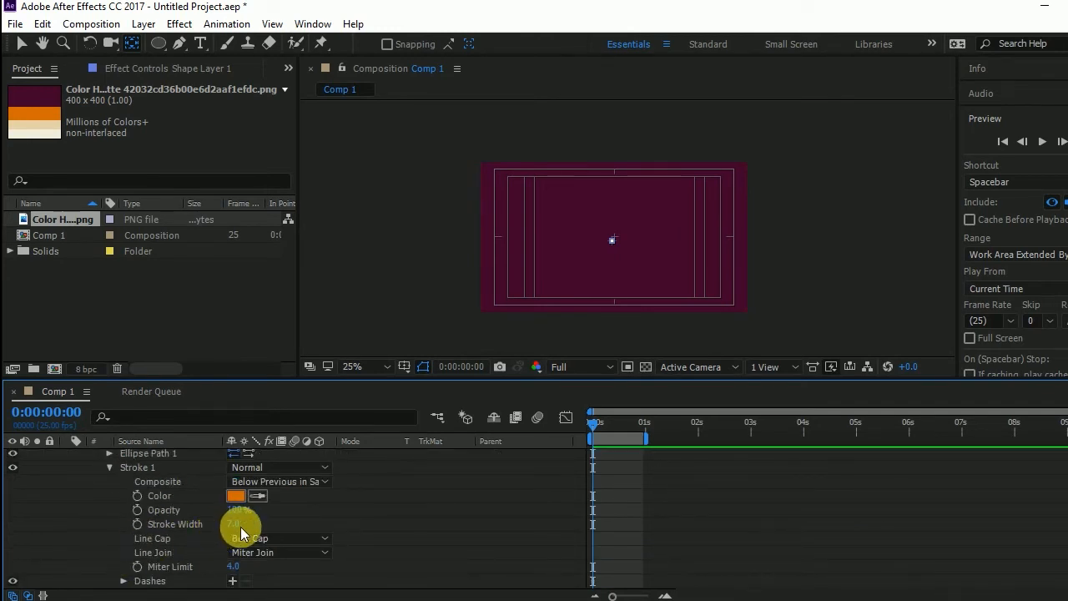
{"action": "left_click", "coordinate": [621, 425]}
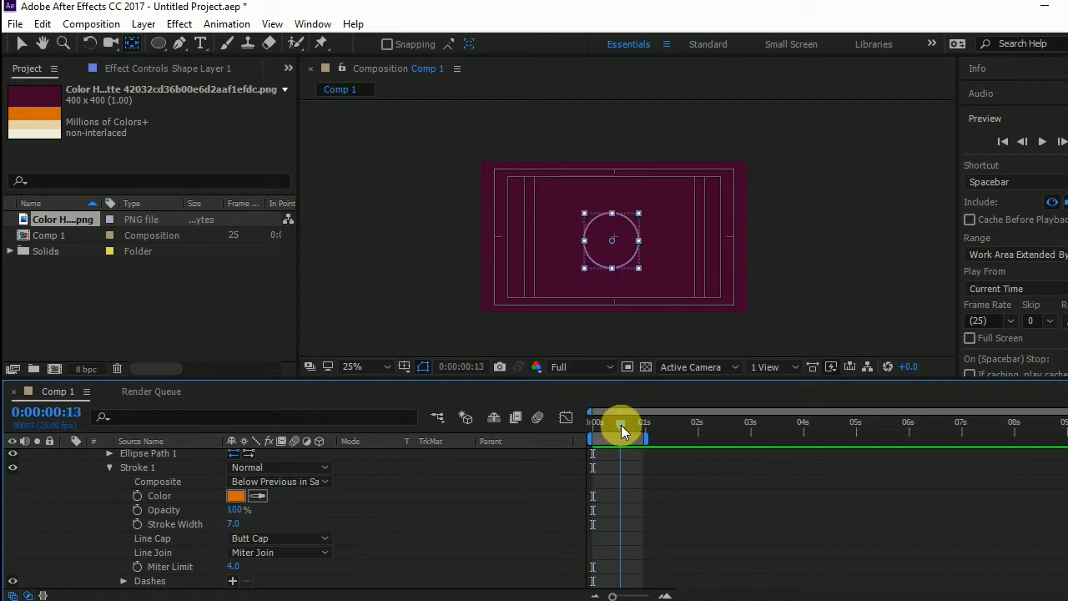
{"action": "mouse_move", "coordinate": [233, 524]}
{"action": "left_mouse_down"}
{"action": "mouse_move", "coordinate": [242, 523]}
{"action": "mouse_move", "coordinate": [231, 523]}
{"action": "left_mouse_up"}
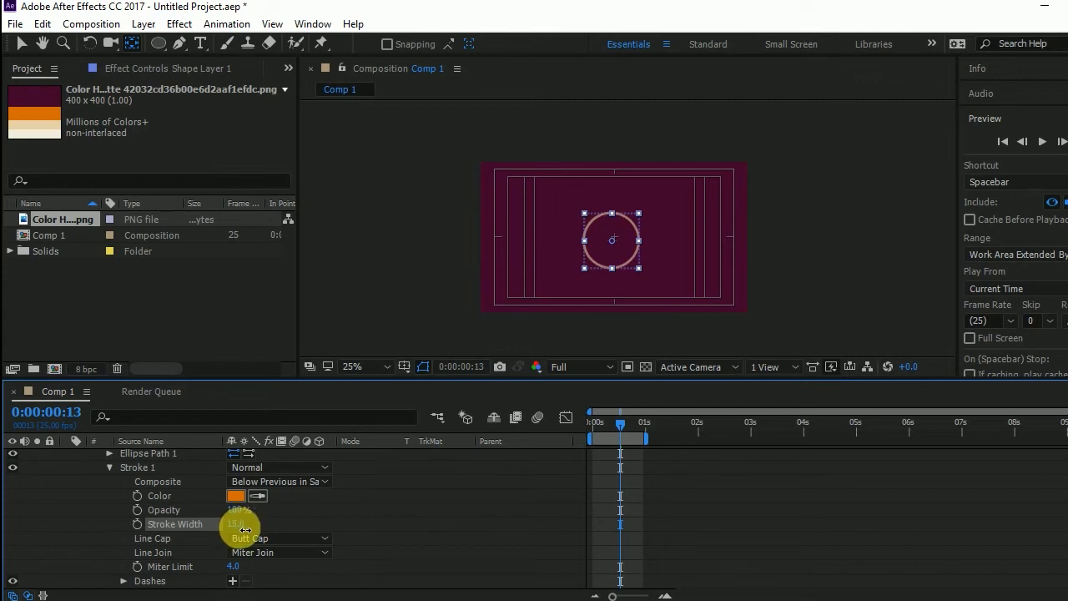
Keyframe Stroke 1's Stroke Width from 15 at 0:00:00:00 to 0 at 0:00:00:15.
{"action": "left_click_drag", "start_coordinate": [614, 430], "coordinate": [586, 430]}
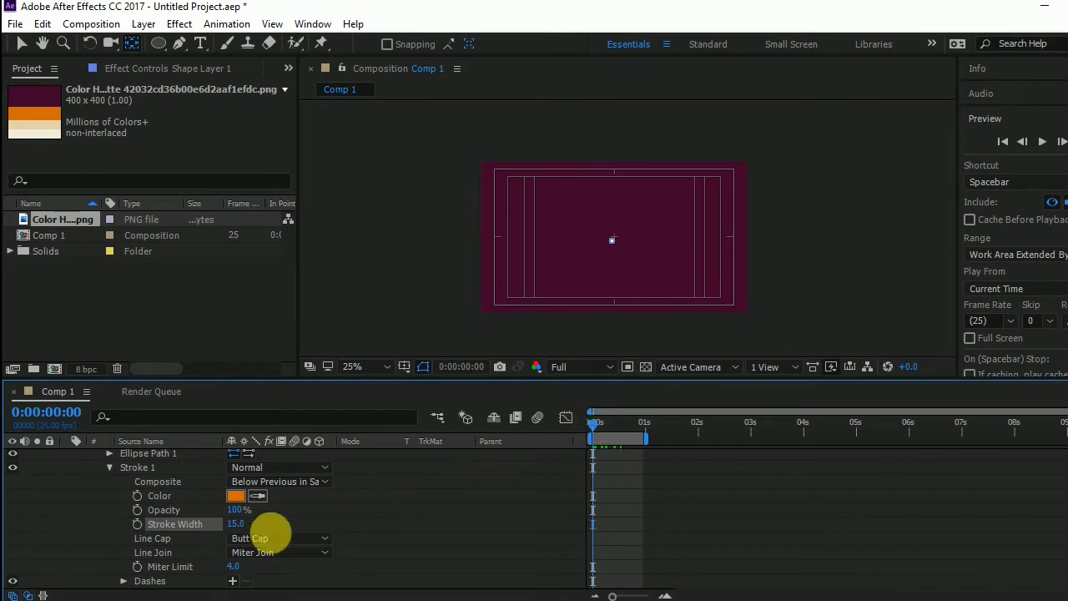
{"action": "left_click", "coordinate": [137, 524]}
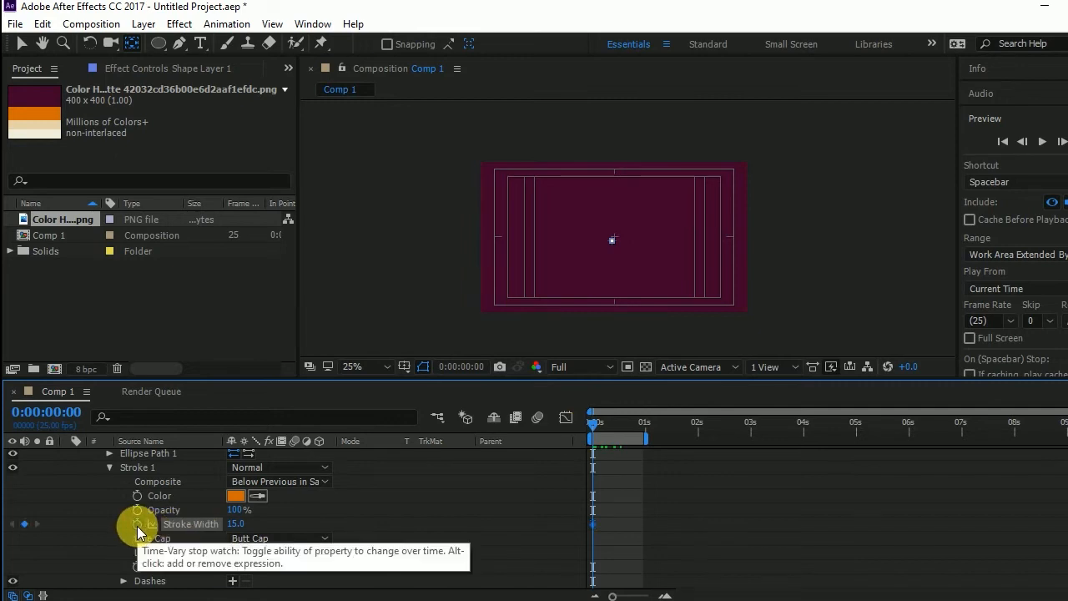
{"action": "left_click_drag", "start_coordinate": [592, 424], "coordinate": [624, 427]}
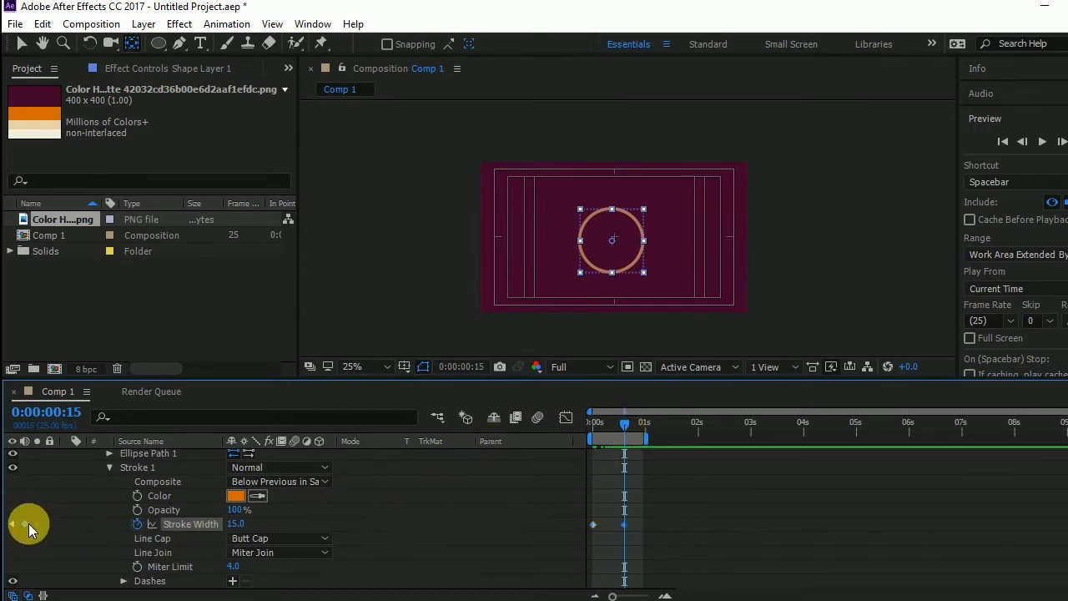
{"action": "left_click", "coordinate": [583, 431]}
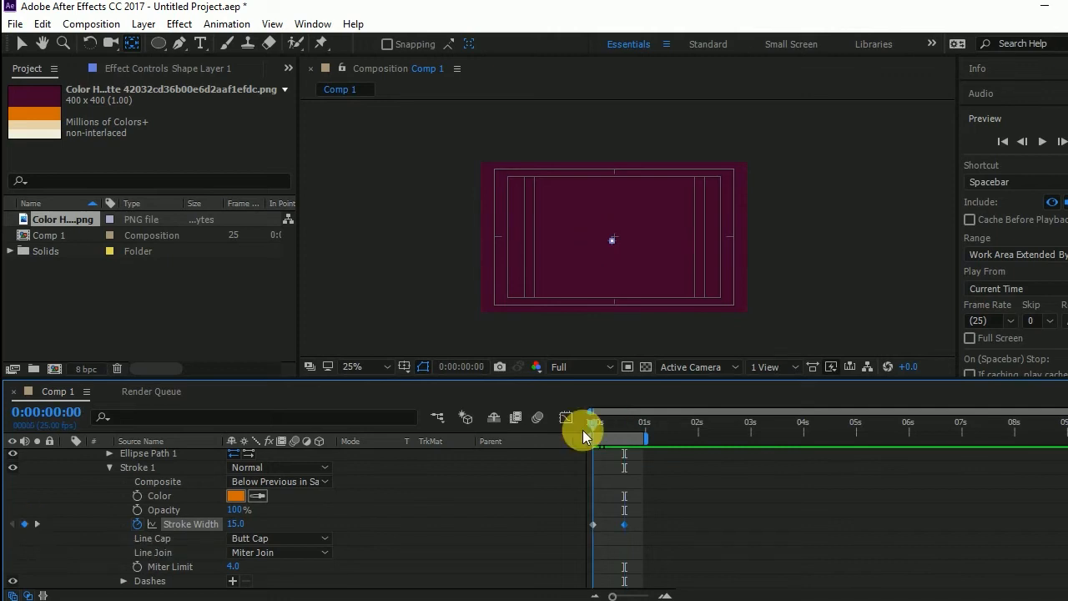
{"action": "left_click_drag", "start_coordinate": [583, 431], "coordinate": [626, 441]}
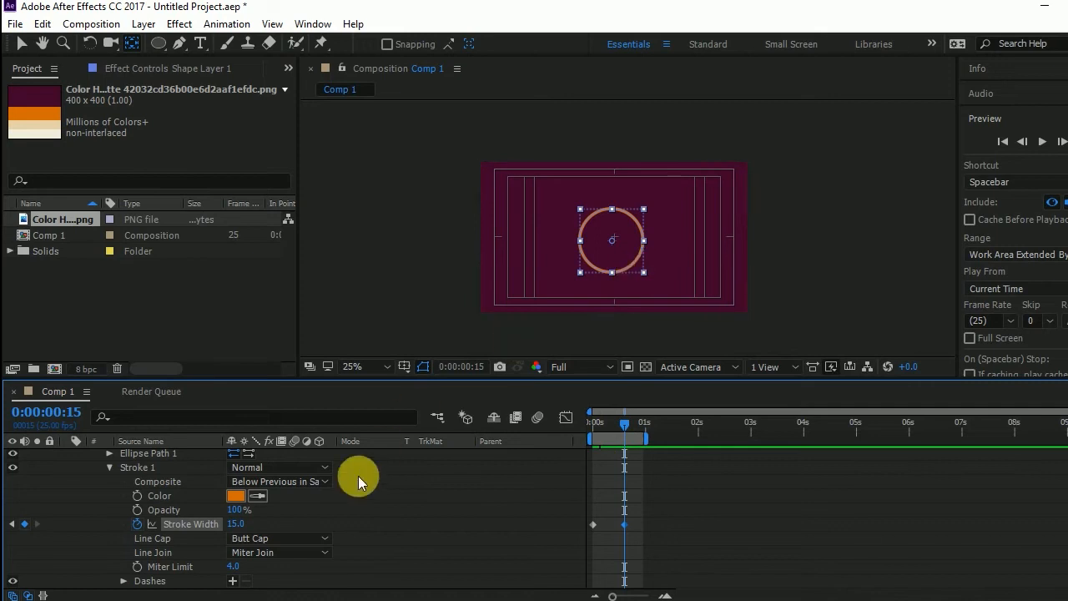
{"action": "left_click", "coordinate": [239, 525]}
{"action": "type", "text": "0"}
{"action": "left_click", "coordinate": [557, 446]}
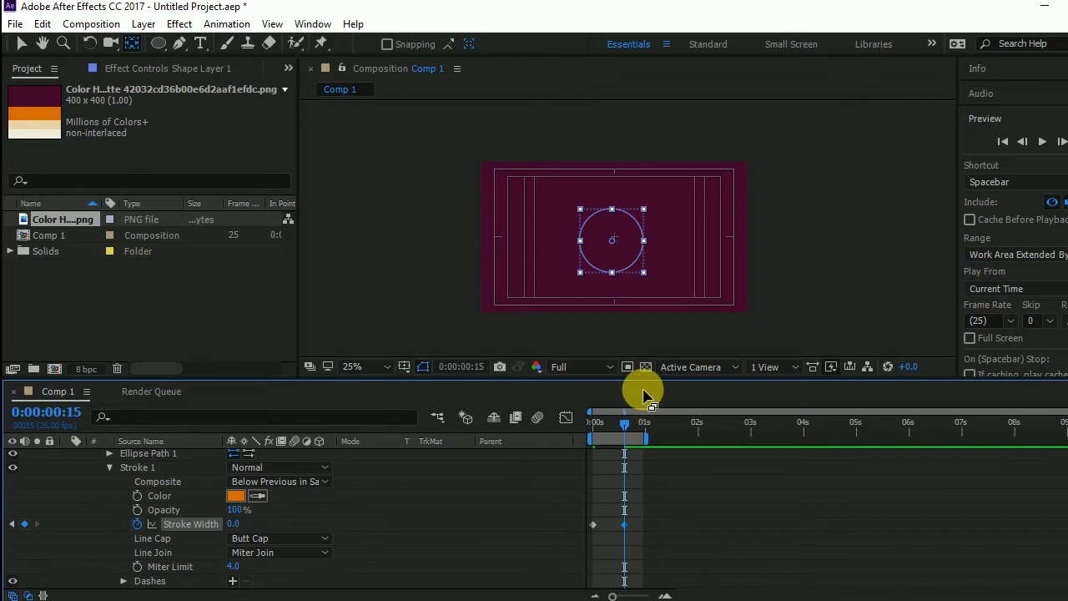
Check the combined scale and stroke width animation by scrubbing the timeline and playing a preview.
{"action": "left_click_drag", "start_coordinate": [612, 418], "coordinate": [569, 434]}
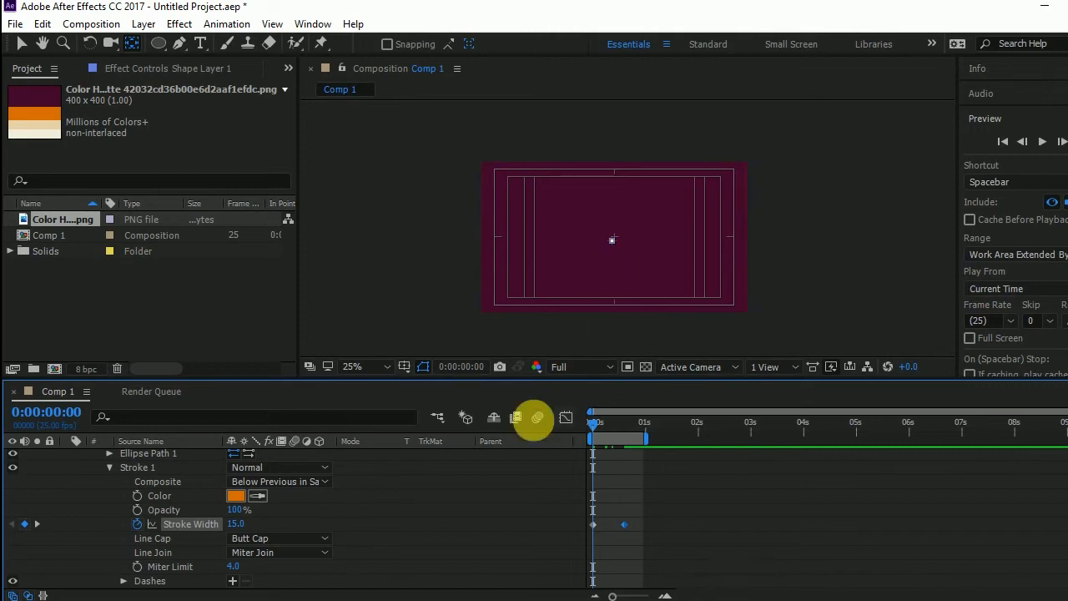
{"action": "left_click_drag", "start_coordinate": [602, 427], "coordinate": [624, 429]}
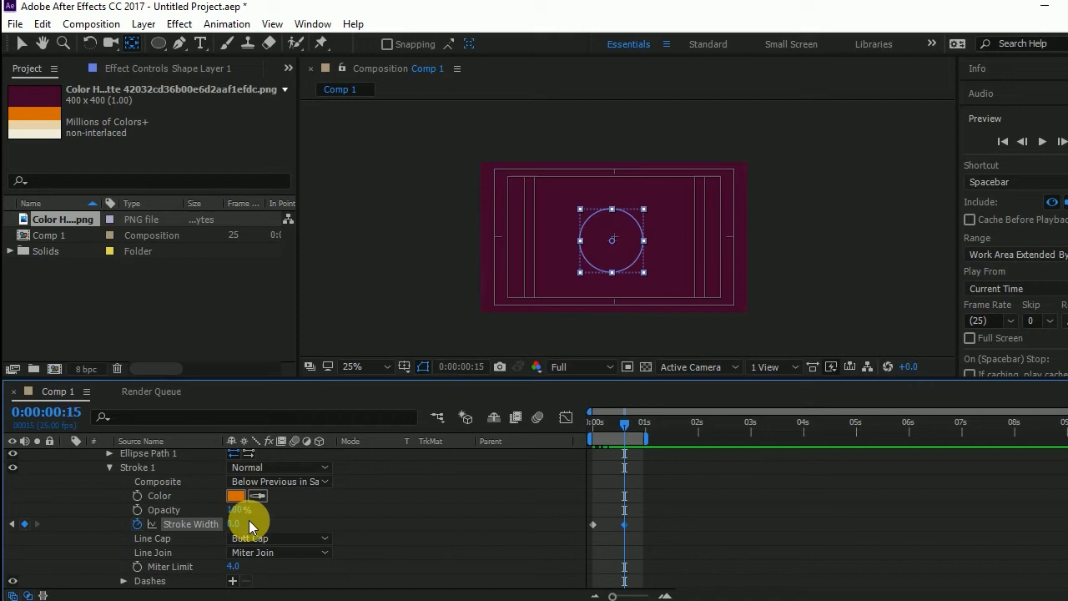
{"action": "left_click_drag", "start_coordinate": [618, 429], "coordinate": [580, 429]}
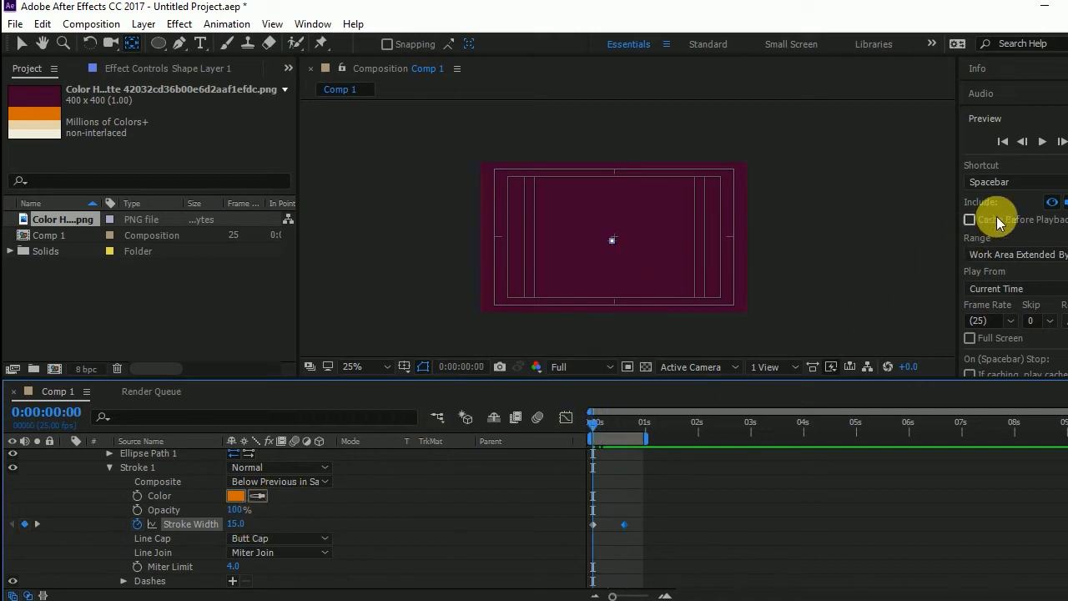
{"action": "left_click", "coordinate": [1043, 142]}
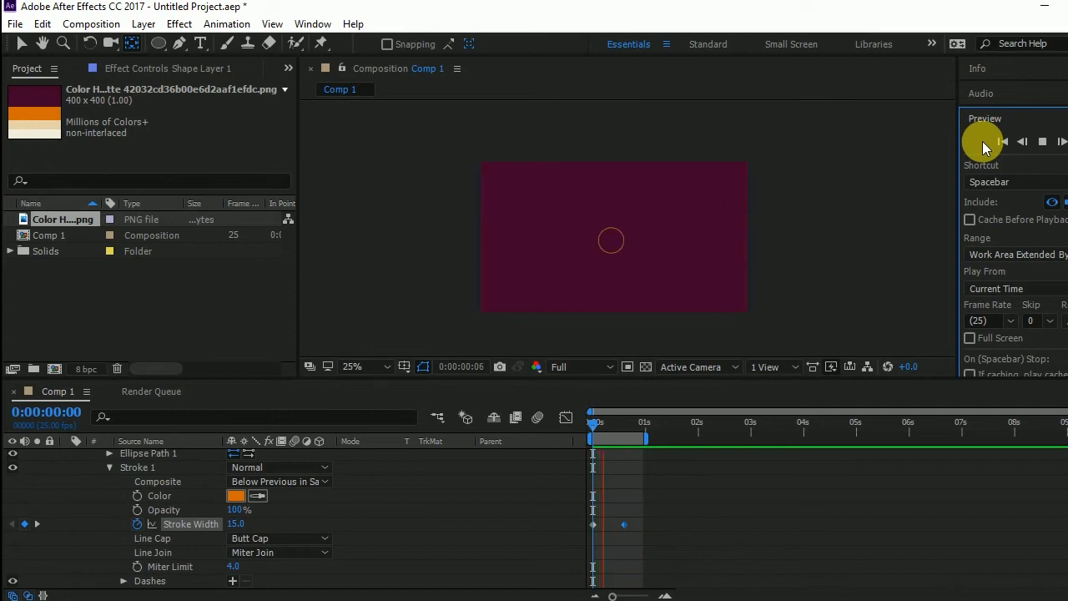
{"action": "mouse_move", "coordinate": [594, 430]}
{"action": "left_mouse_down"}
{"action": "mouse_move", "coordinate": [624, 433]}
{"action": "mouse_move", "coordinate": [571, 439]}
{"action": "mouse_move", "coordinate": [615, 446]}
{"action": "left_mouse_up"}
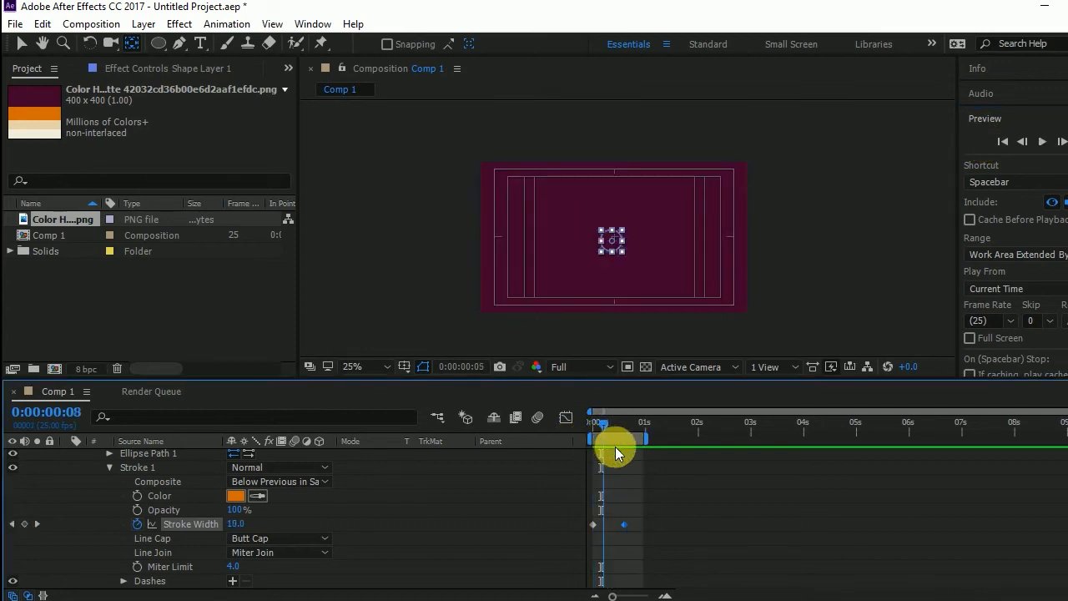
Show only Shape Layer 1's keyframed properties and apply Easy Ease to all Stroke Width and Scale keyframes.
{"action": "scroll", "coordinate": [138, 452], "scroll_direction": "up", "scroll_amount": 3}
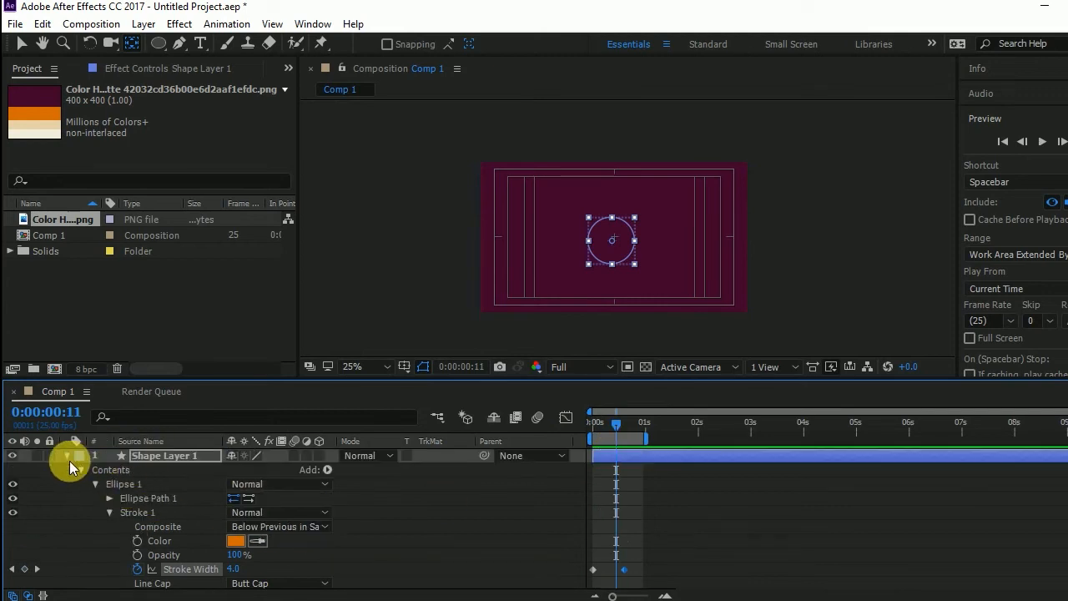
{"action": "left_click", "coordinate": [67, 456]}
{"action": "left_click", "coordinate": [143, 459]}
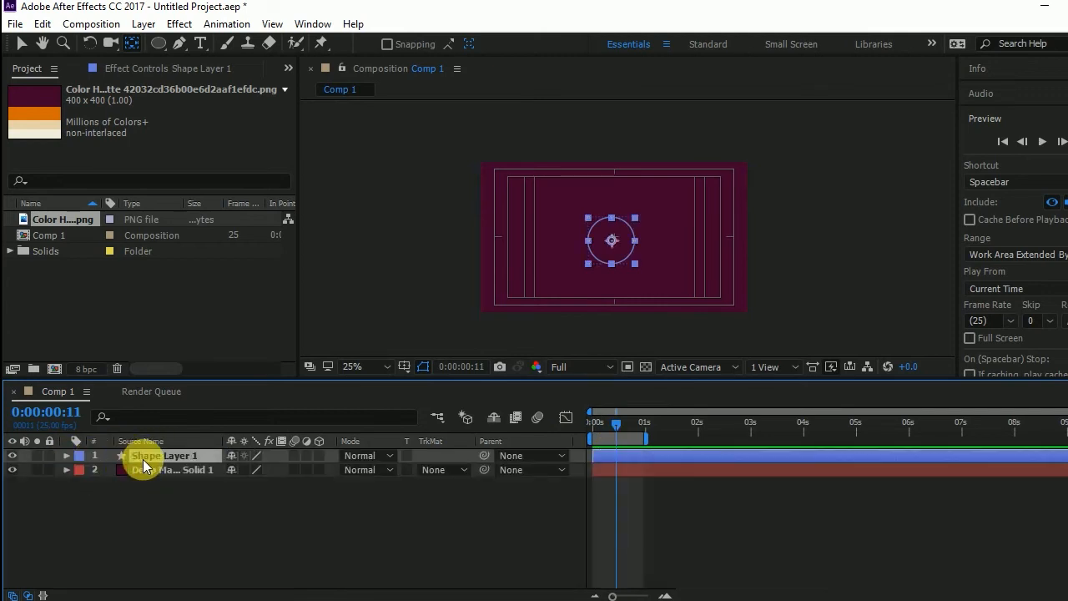
{"action": "key", "text": "u"}
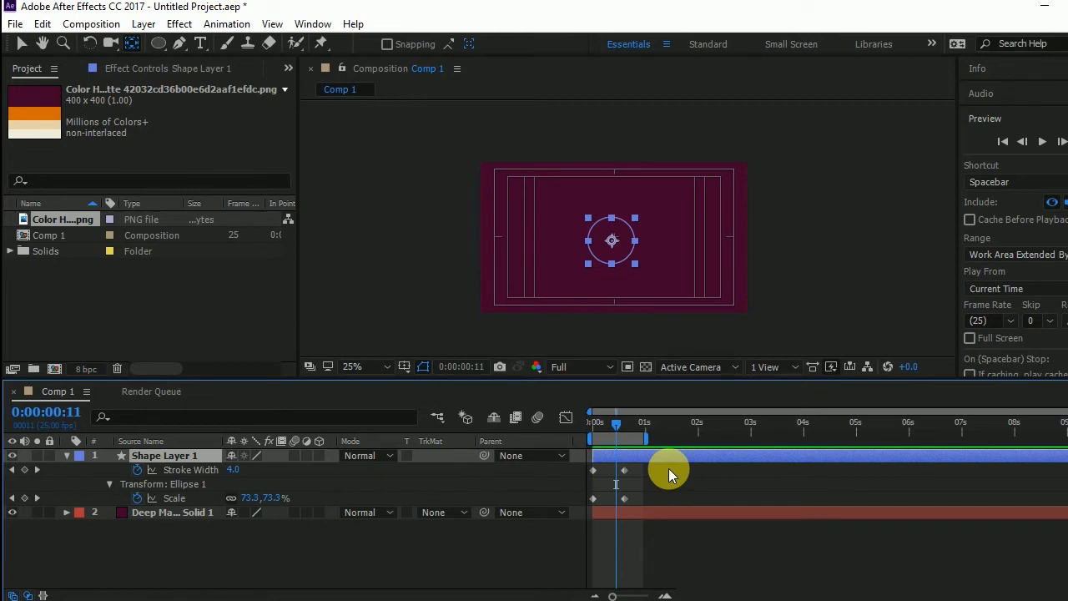
{"action": "left_click_drag", "start_coordinate": [669, 470], "coordinate": [577, 501]}
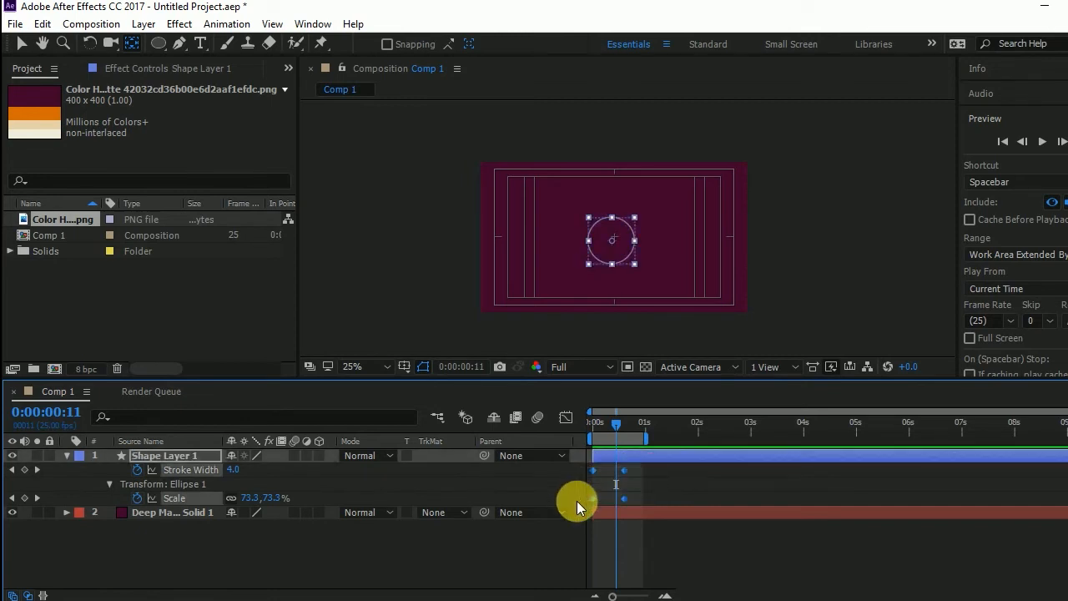
{"action": "key", "text": "F9"}
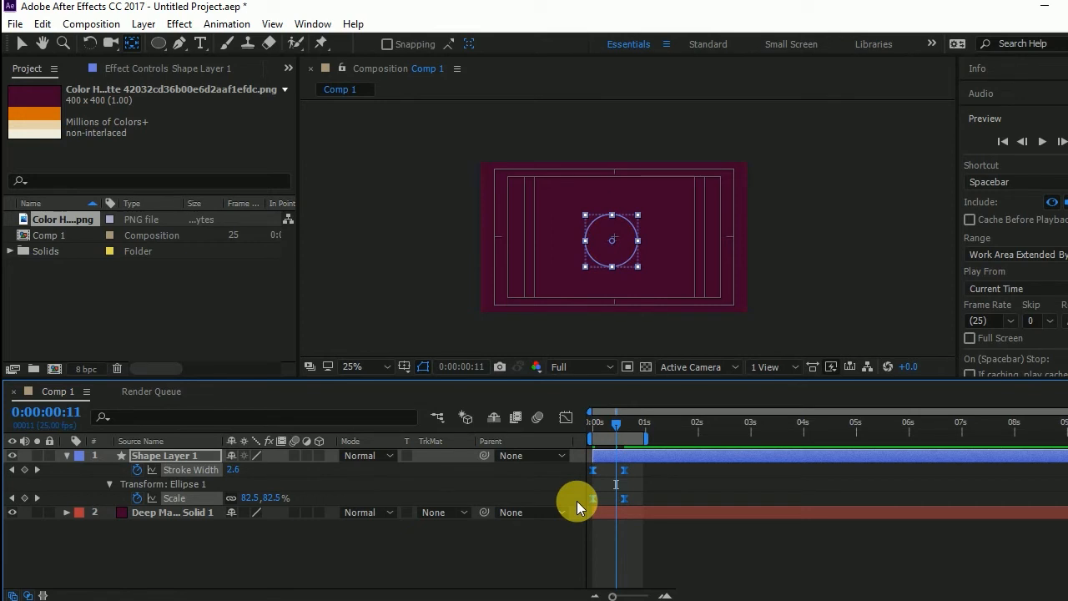
In the Graph Editor, extend the start and end keyframe influence handles inward to form a steep speed peak midway through the animation.
{"action": "left_click", "coordinate": [566, 417]}
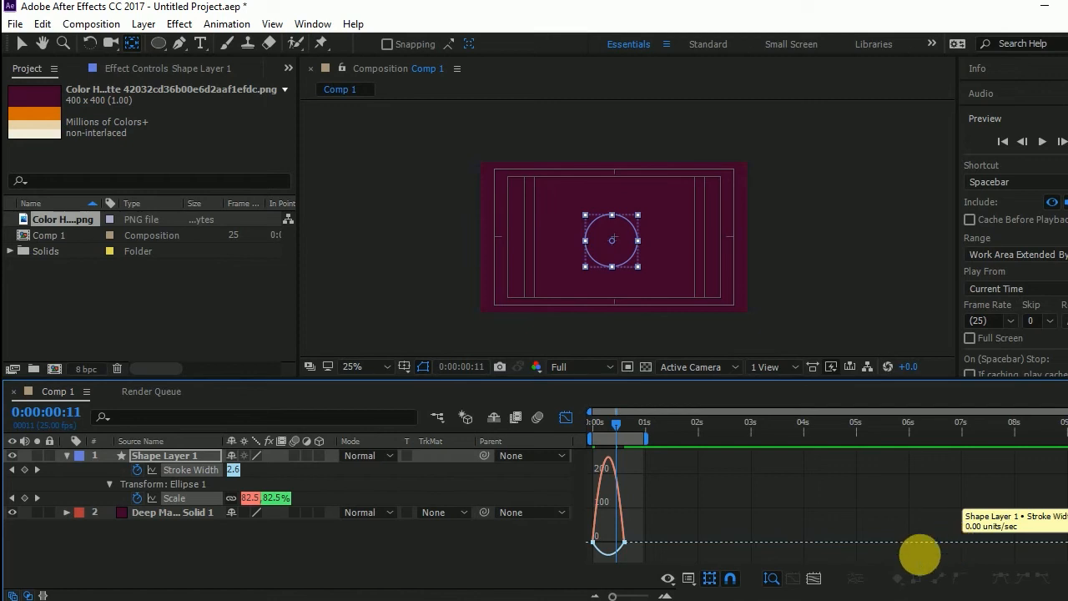
{"action": "left_click", "coordinate": [814, 580]}
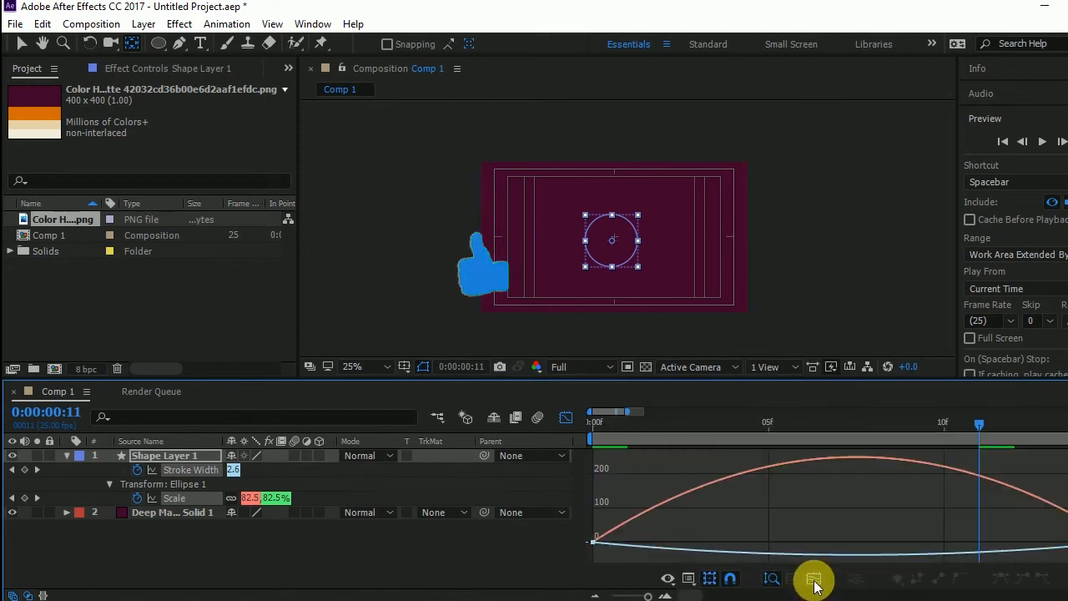
{"action": "left_click_drag", "start_coordinate": [649, 596], "coordinate": [644, 598]}
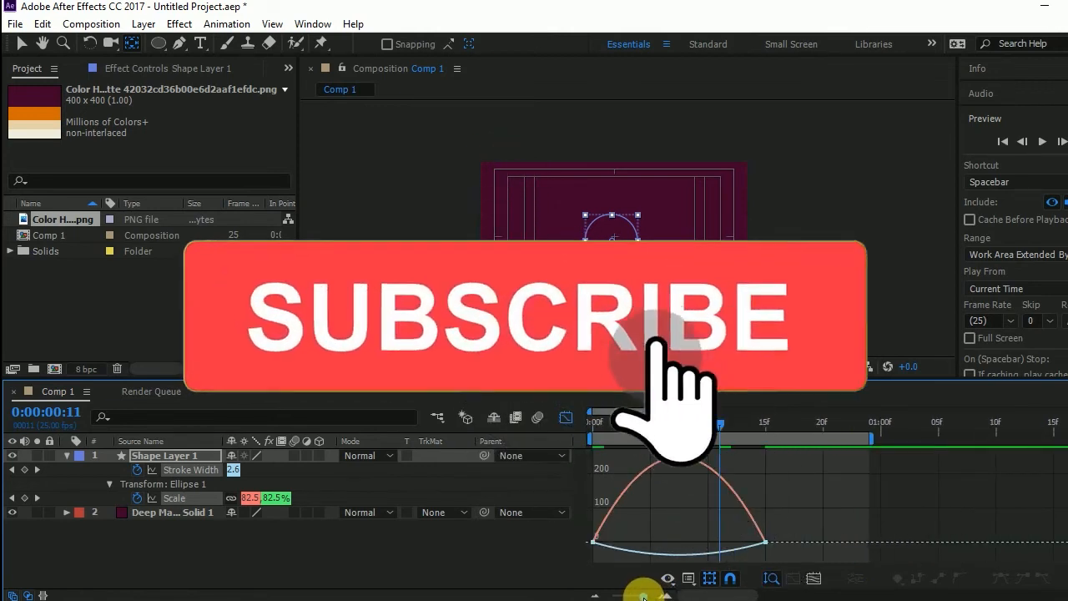
{"action": "left_click", "coordinate": [594, 542]}
{"action": "left_click_drag", "start_coordinate": [623, 542], "coordinate": [653, 542]}
{"action": "mouse_move", "coordinate": [766, 542]}
{"action": "left_mouse_down"}
{"action": "mouse_move", "coordinate": [741, 557]}
{"action": "mouse_move", "coordinate": [743, 547]}
{"action": "mouse_move", "coordinate": [707, 544]}
{"action": "left_mouse_up"}
{"action": "key", "text": "ctrl+z"}
{"action": "key", "text": "ctrl+z"}
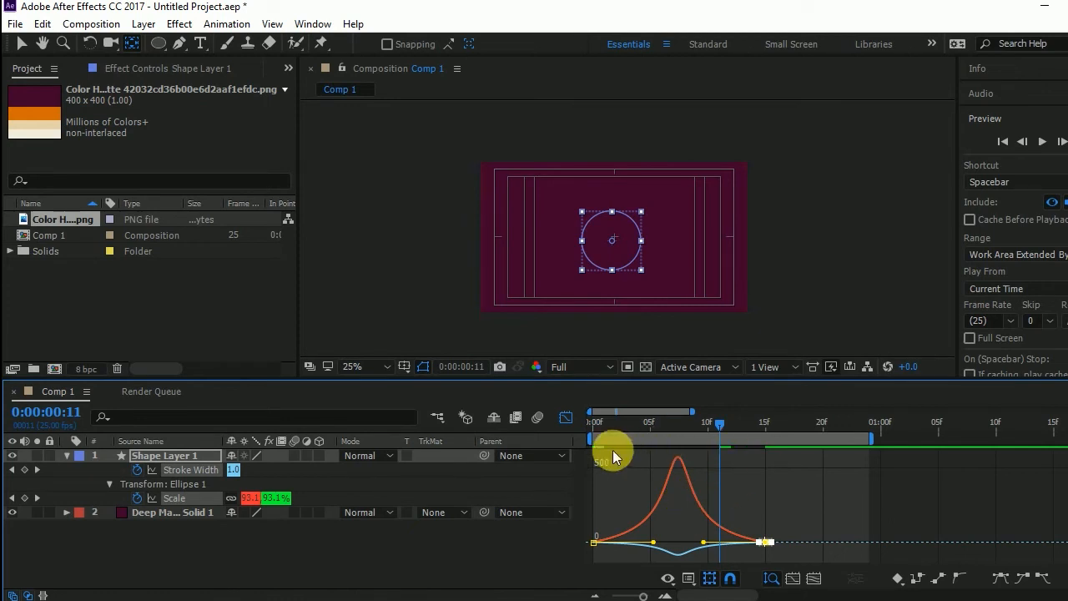
Close the Graph Editor and preview the eased circle animation from the first frame.
{"action": "left_click", "coordinate": [571, 422]}
{"action": "left_click_drag", "start_coordinate": [649, 427], "coordinate": [553, 429]}
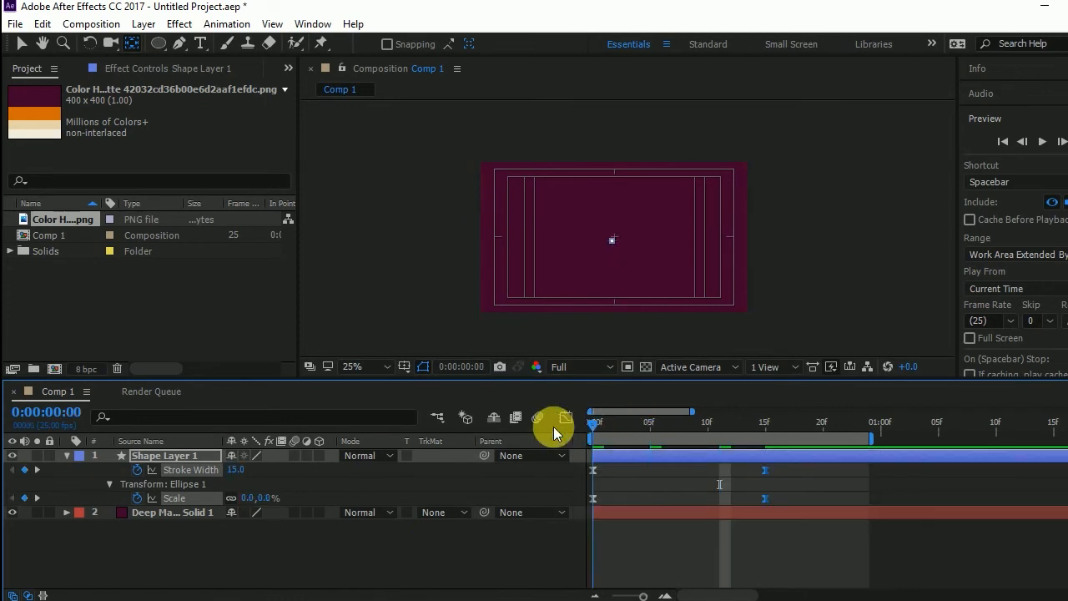
{"action": "left_click", "coordinate": [1042, 142]}
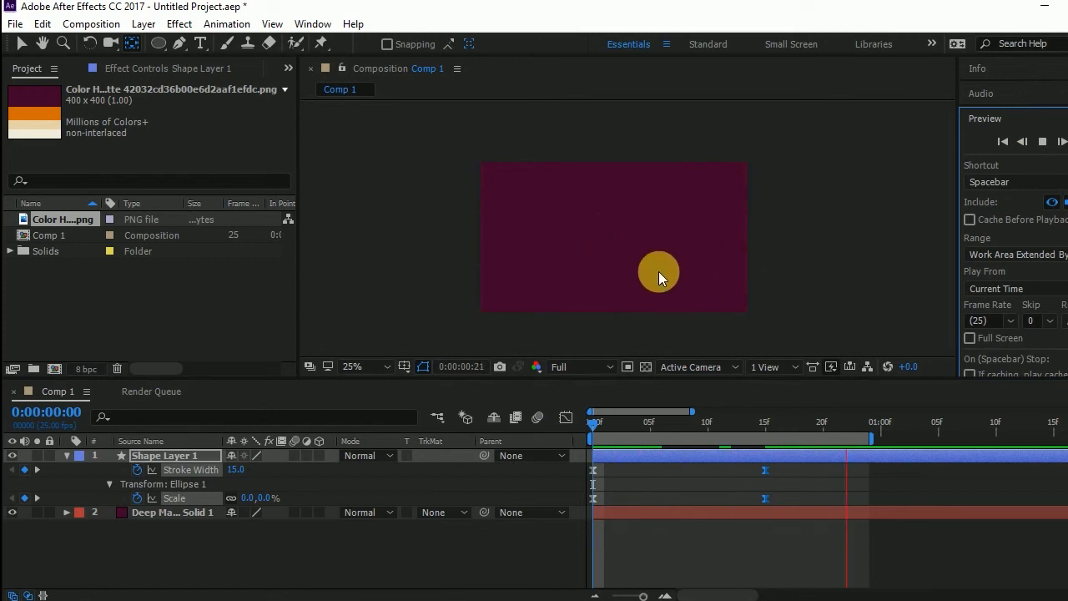
Move the end Stroke Width and Scale keyframes to frame 20 and preview the slower circle animation from the first frame.
{"action": "left_click", "coordinate": [1043, 142]}
{"action": "mouse_move", "coordinate": [799, 470]}
{"action": "left_mouse_down"}
{"action": "mouse_move", "coordinate": [752, 504]}
{"action": "mouse_move", "coordinate": [809, 504]}
{"action": "mouse_move", "coordinate": [742, 522]}
{"action": "left_mouse_up"}
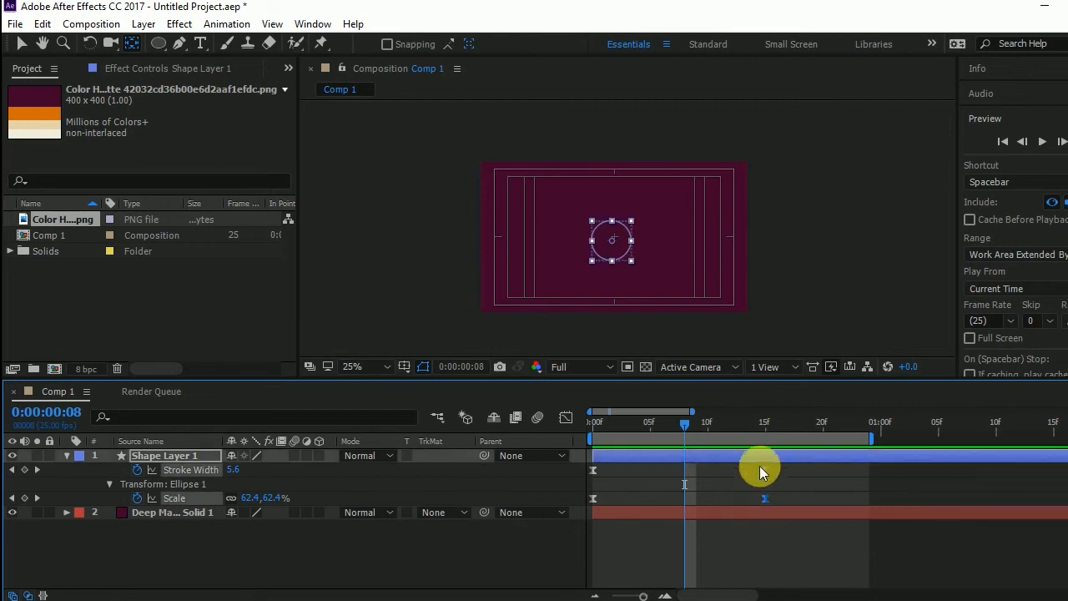
{"action": "left_click_drag", "start_coordinate": [772, 433], "coordinate": [825, 433]}
{"action": "mouse_move", "coordinate": [752, 468]}
{"action": "left_mouse_down"}
{"action": "mouse_move", "coordinate": [774, 506]}
{"action": "mouse_move", "coordinate": [782, 497]}
{"action": "mouse_move", "coordinate": [823, 499]}
{"action": "left_mouse_up"}
{"action": "left_click_drag", "start_coordinate": [822, 426], "coordinate": [579, 449]}
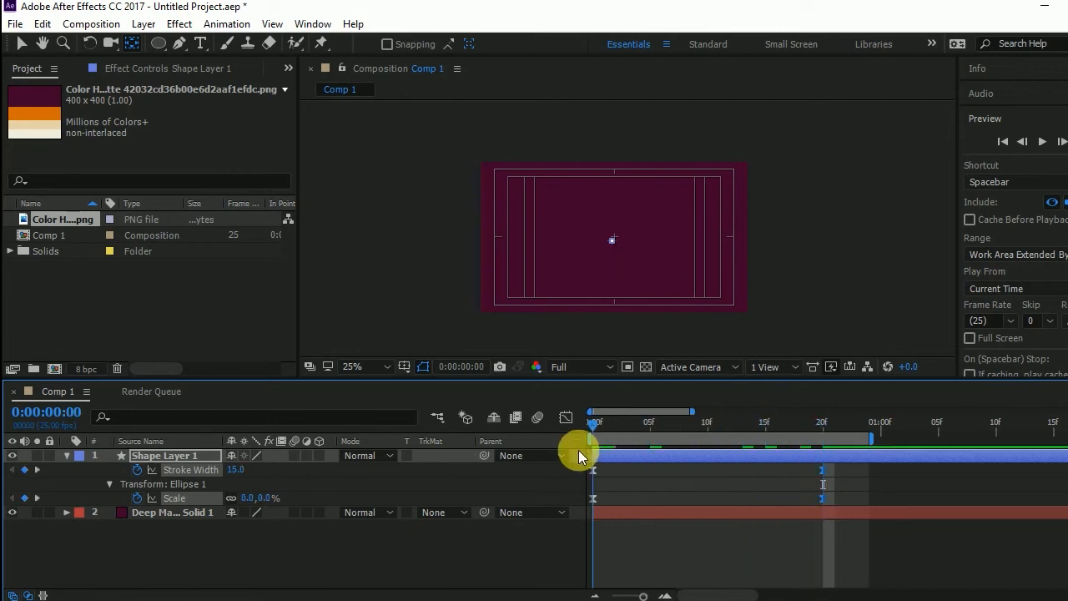
{"action": "left_click", "coordinate": [1034, 148]}
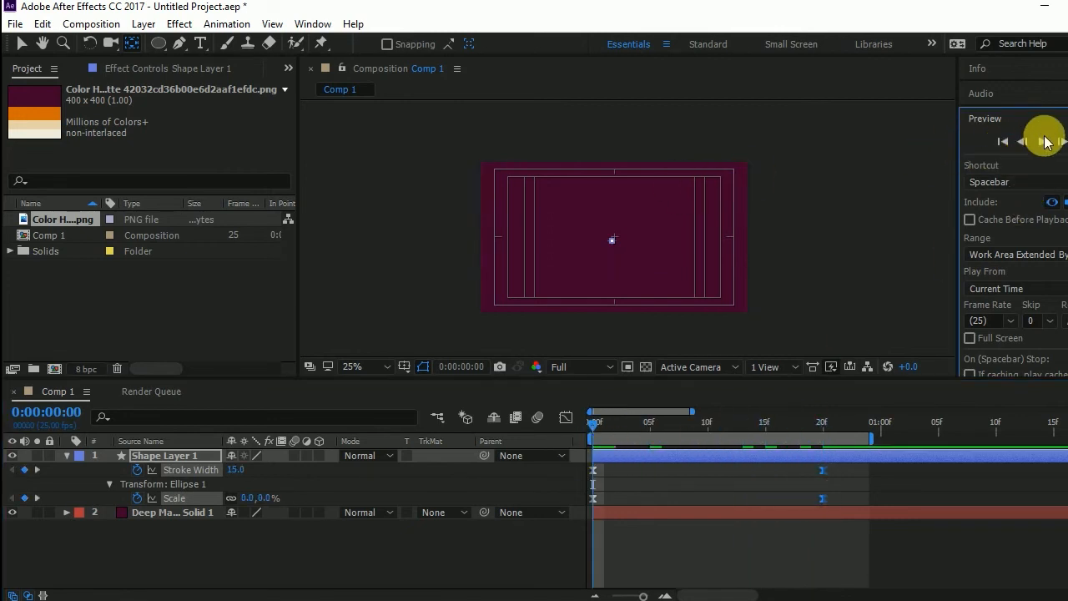
{"action": "left_click", "coordinate": [1042, 142]}
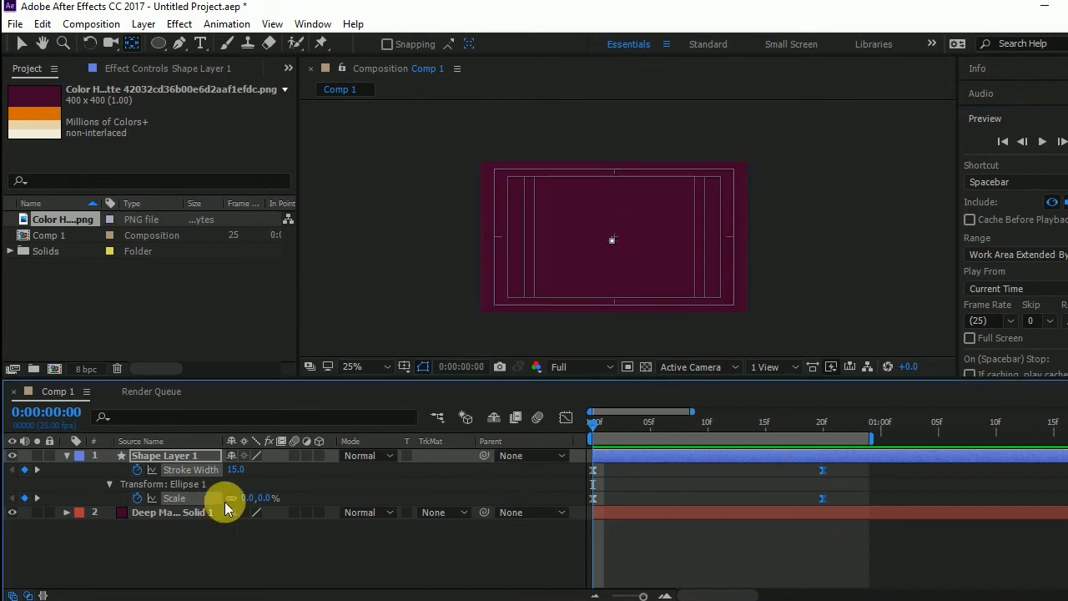
Set Shape Layer 1's starting Stroke Width to 28 at the first frame and preview the animation.
{"action": "left_click", "coordinate": [274, 470]}
{"action": "left_click_drag", "start_coordinate": [239, 476], "coordinate": [256, 480]}
{"action": "left_click", "coordinate": [1043, 142]}
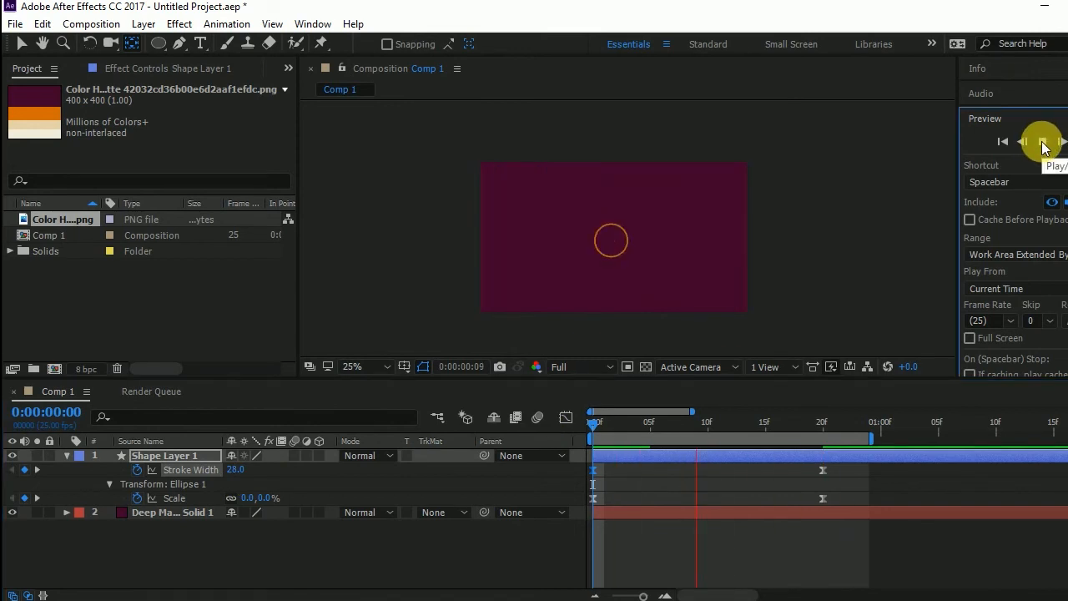
{"action": "left_click", "coordinate": [1043, 144]}
Duplicate Shape Layer 1, shift the copy in time to start at frame 4, and preview the two bursts.
{"action": "left_click", "coordinate": [67, 454]}
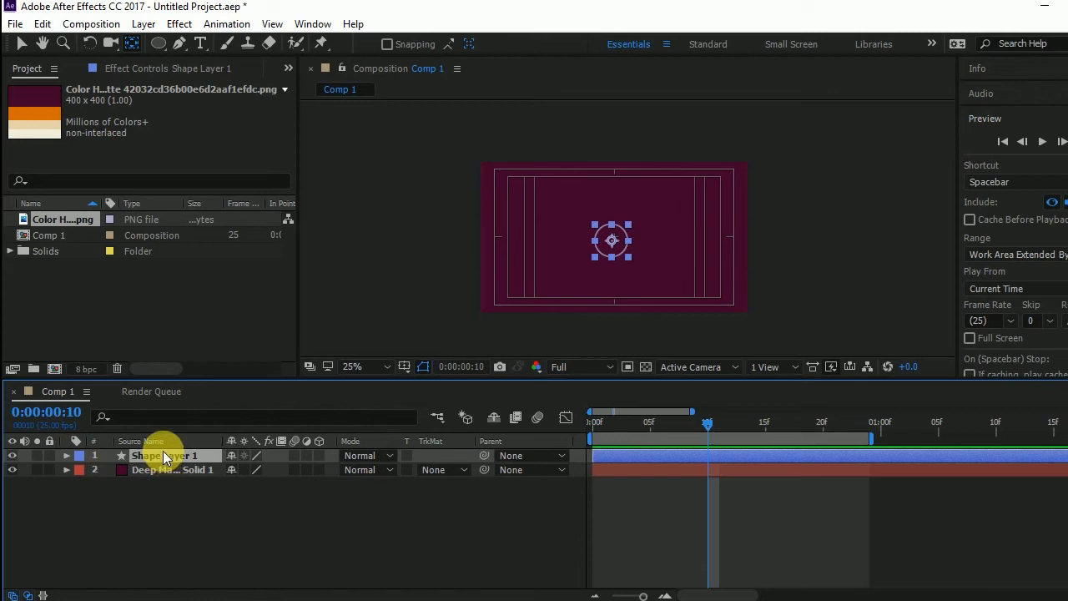
{"action": "key", "text": "ctrl+d"}
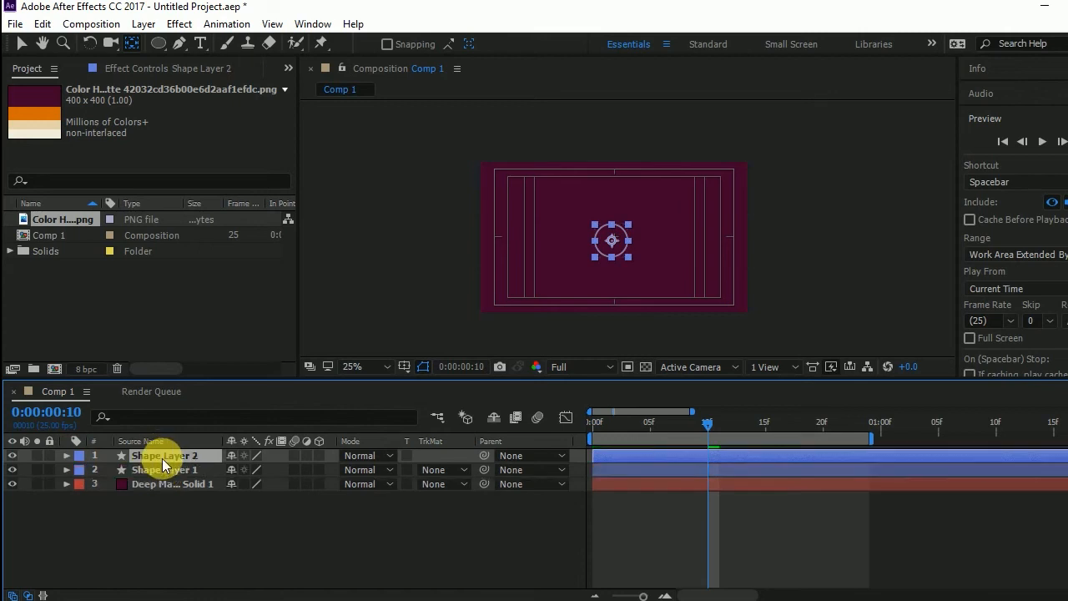
{"action": "left_click", "coordinate": [616, 425]}
{"action": "left_click_drag", "start_coordinate": [615, 426], "coordinate": [639, 432]}
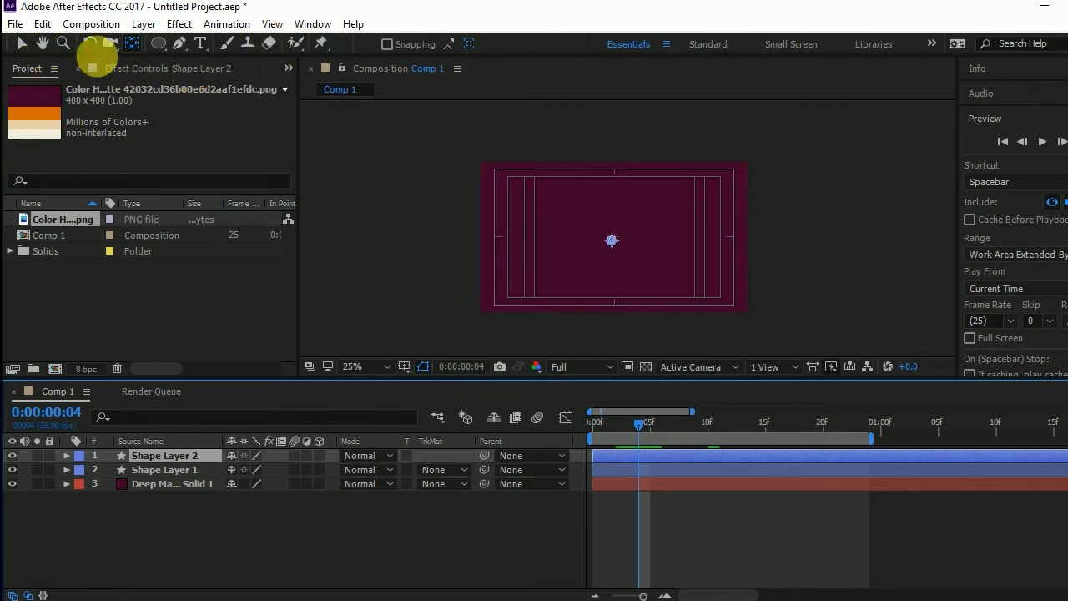
{"action": "left_click", "coordinate": [21, 44]}
{"action": "left_click_drag", "start_coordinate": [619, 456], "coordinate": [642, 455]}
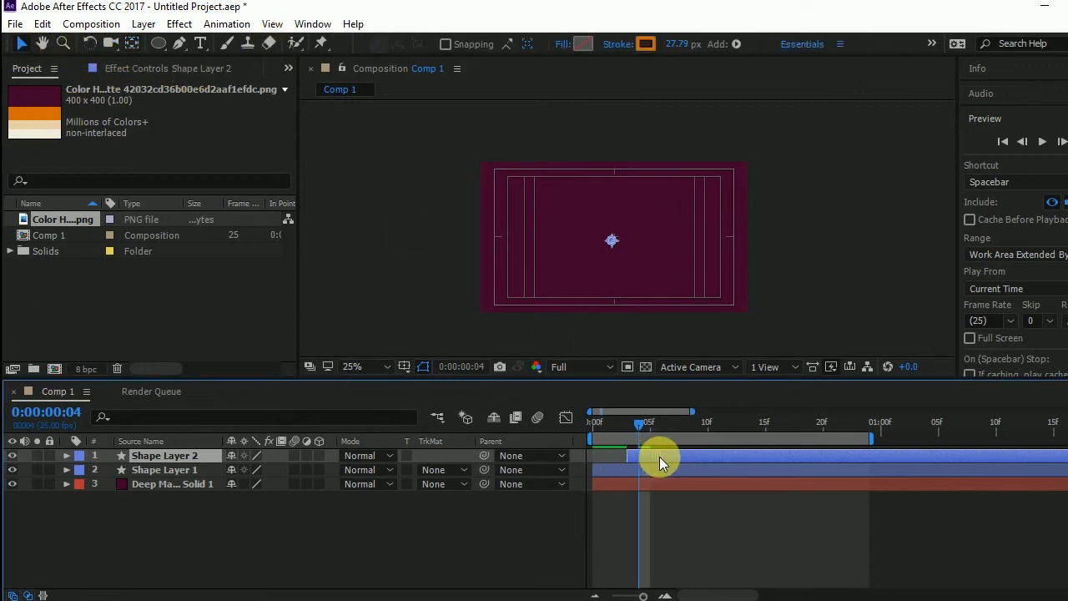
{"action": "left_click", "coordinate": [1042, 142]}
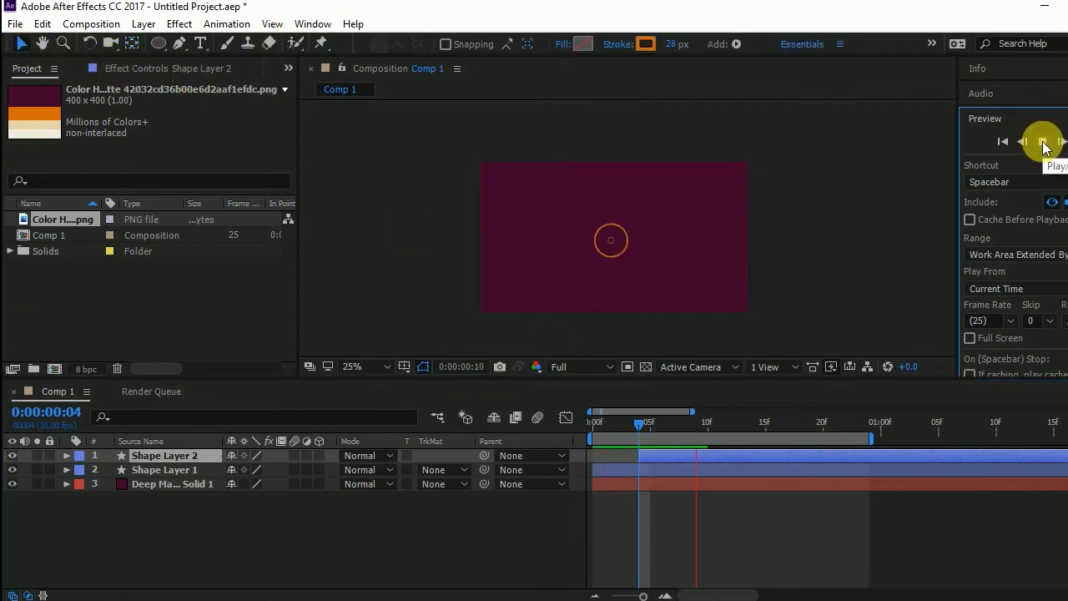
Move Shape Layer 2's circle down and to the left so it is offset from Shape Layer 1's circle.
{"action": "left_click", "coordinate": [158, 472]}
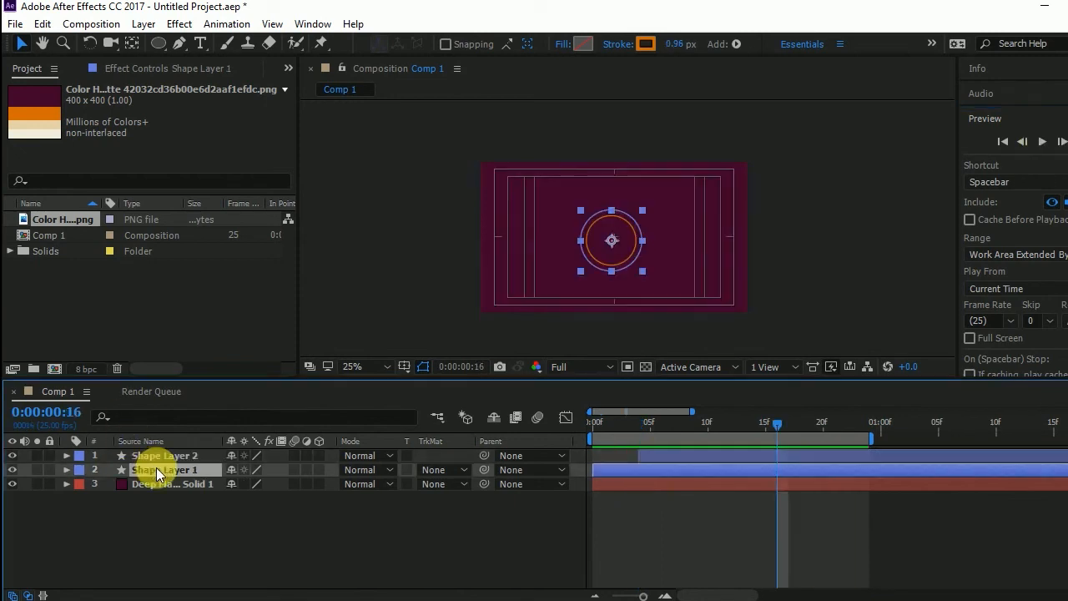
{"action": "scroll", "coordinate": [626, 248], "scroll_direction": "up", "scroll_amount": 3}
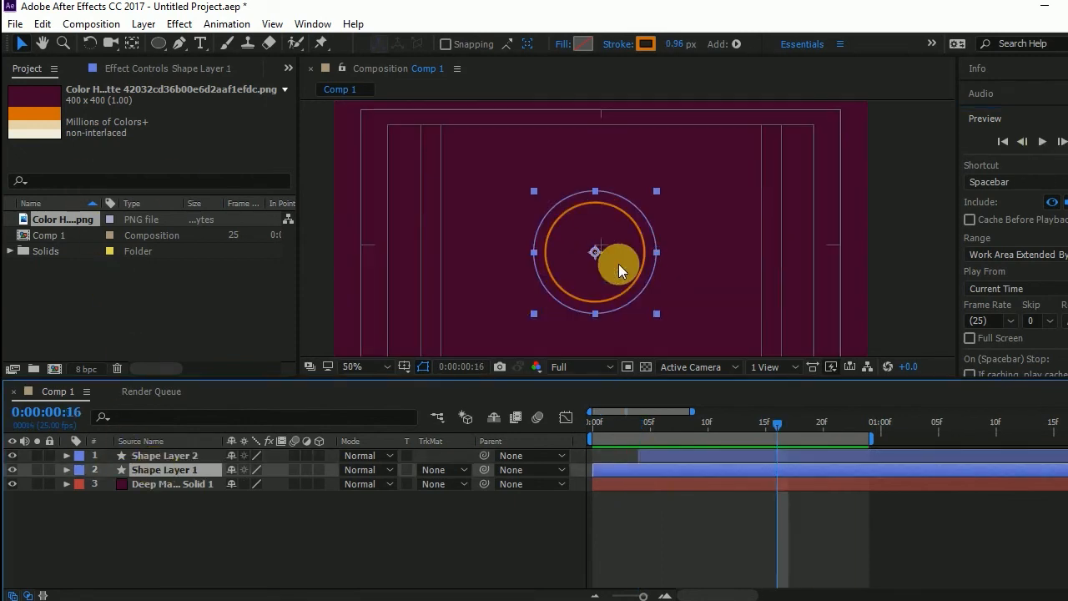
{"action": "left_click_drag", "start_coordinate": [609, 270], "coordinate": [561, 232]}
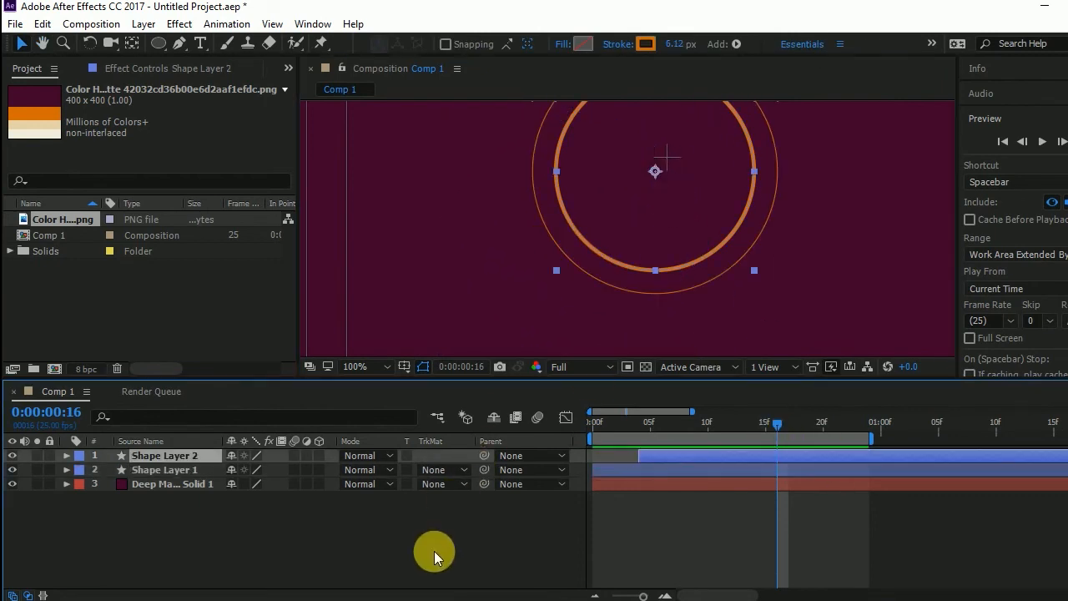
{"action": "left_click", "coordinate": [434, 551]}
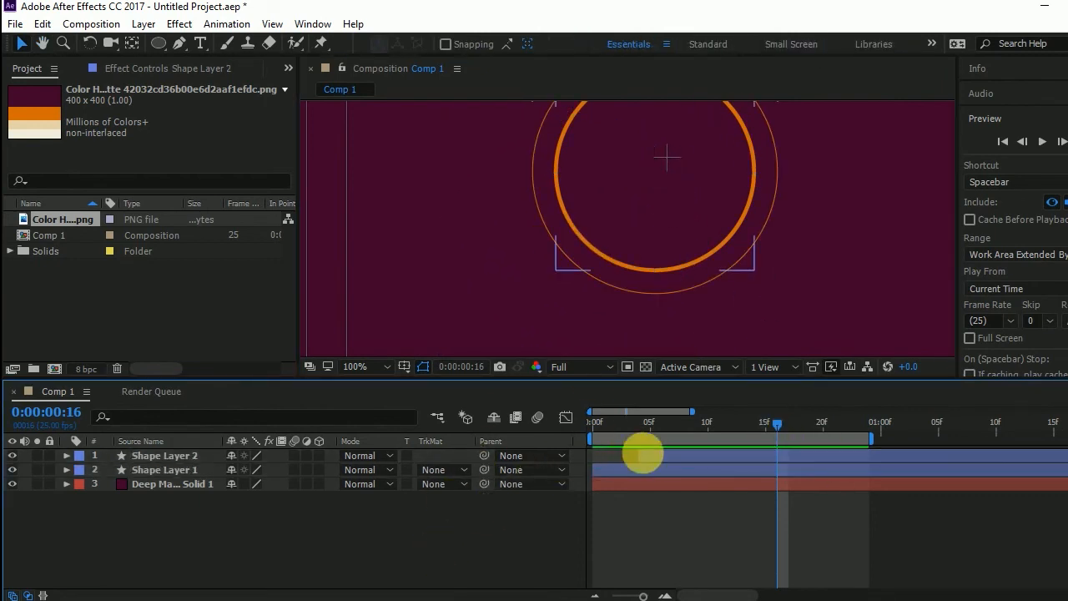
{"action": "left_click", "coordinate": [644, 455]}
{"action": "left_click_drag", "start_coordinate": [655, 172], "coordinate": [565, 217]}
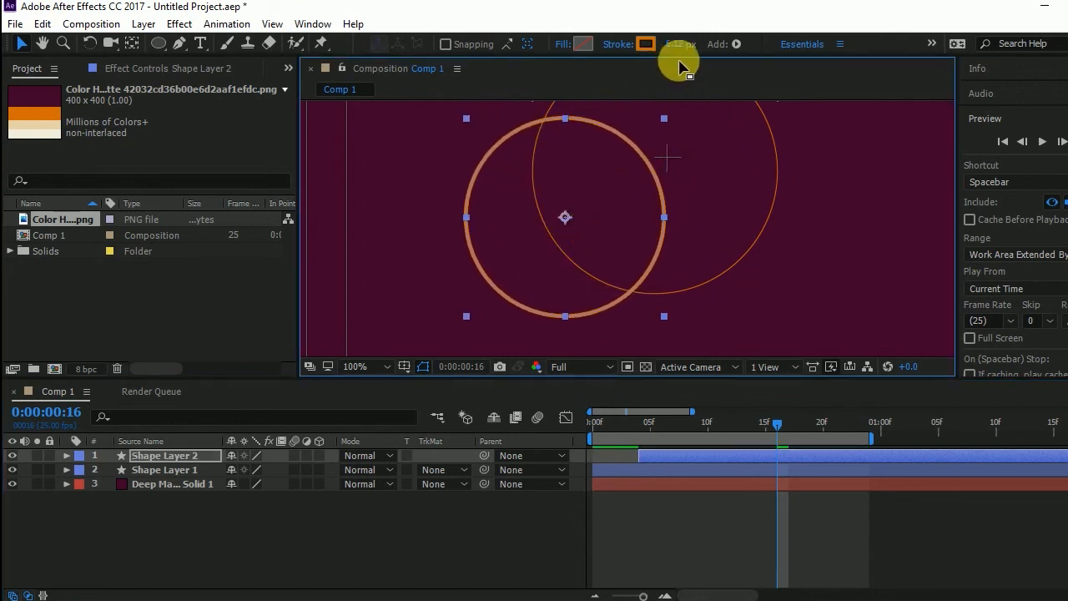
Show Shape Layer 2's keyframed properties and set its starting Stroke Width to 80 at frame 4.
{"action": "key", "text": "u"}
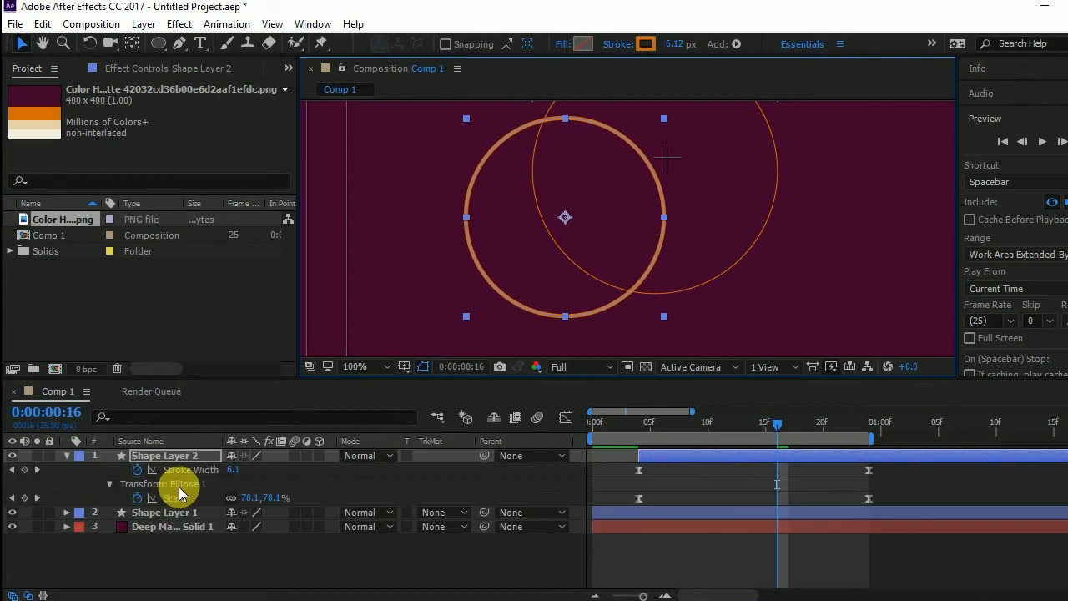
{"action": "left_click", "coordinate": [693, 434]}
{"action": "left_click_drag", "start_coordinate": [693, 434], "coordinate": [644, 428]}
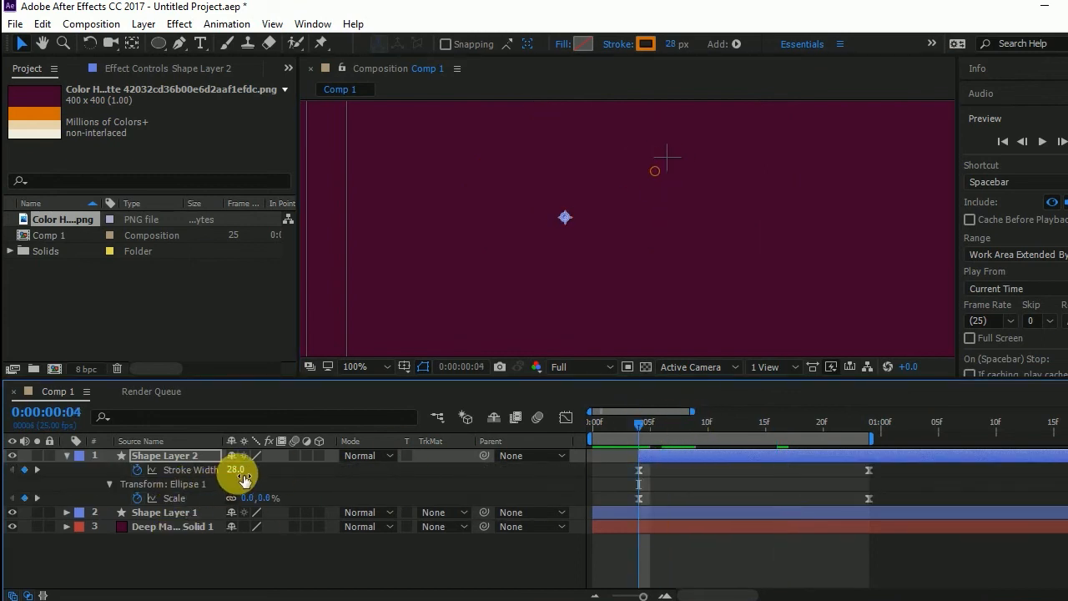
{"action": "left_click_drag", "start_coordinate": [248, 473], "coordinate": [287, 480]}
Change Shape Layer 2's stroke colour to the light beige E6D2AA sampled from the palette image.
{"action": "mouse_move", "coordinate": [643, 422]}
{"action": "left_mouse_down"}
{"action": "mouse_move", "coordinate": [805, 439]}
{"action": "mouse_move", "coordinate": [643, 460]}
{"action": "mouse_move", "coordinate": [830, 461]}
{"action": "mouse_move", "coordinate": [757, 467]}
{"action": "left_mouse_up"}
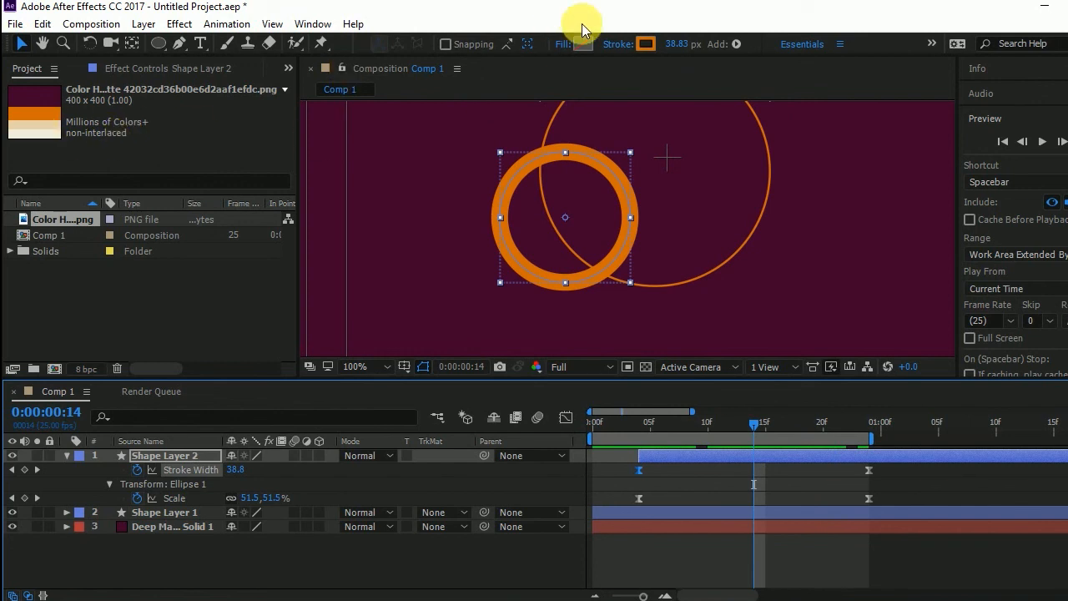
{"action": "left_click", "coordinate": [646, 44]}
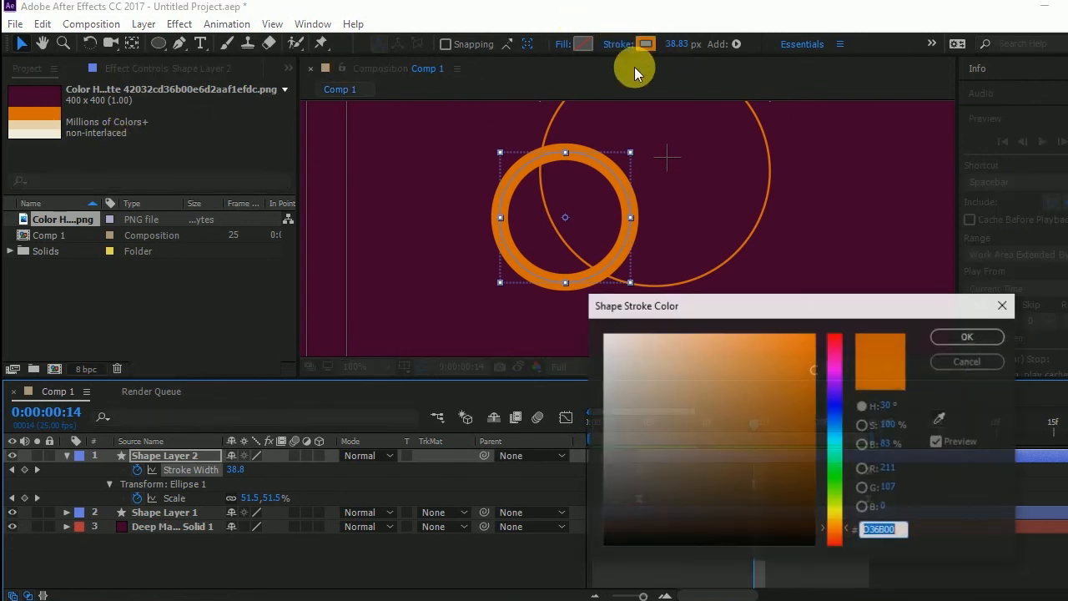
{"action": "left_click", "coordinate": [941, 418]}
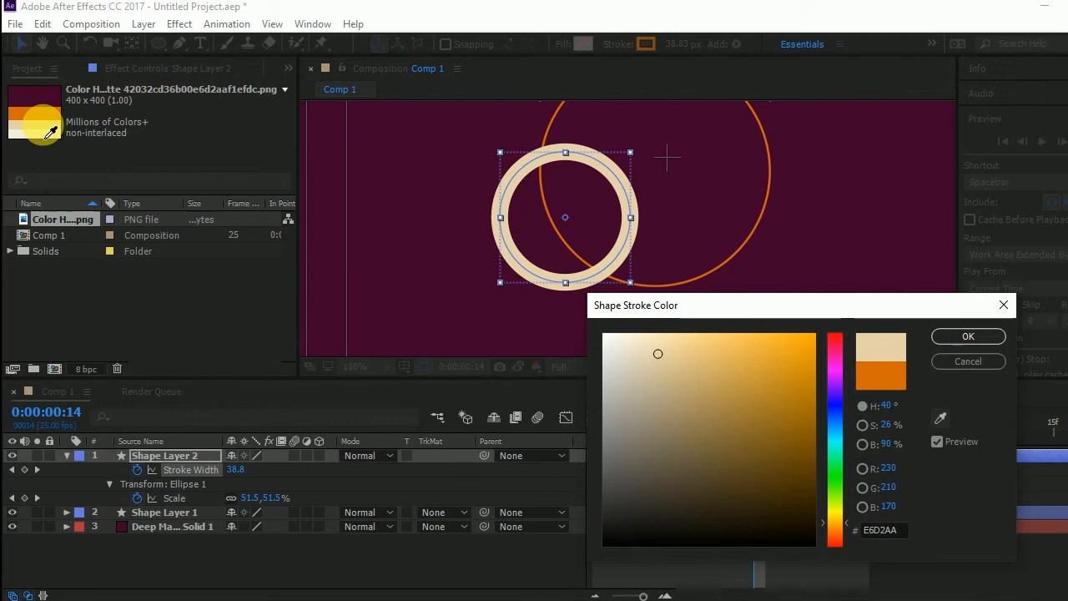
{"action": "left_click", "coordinate": [49, 135]}
{"action": "left_click", "coordinate": [939, 337]}
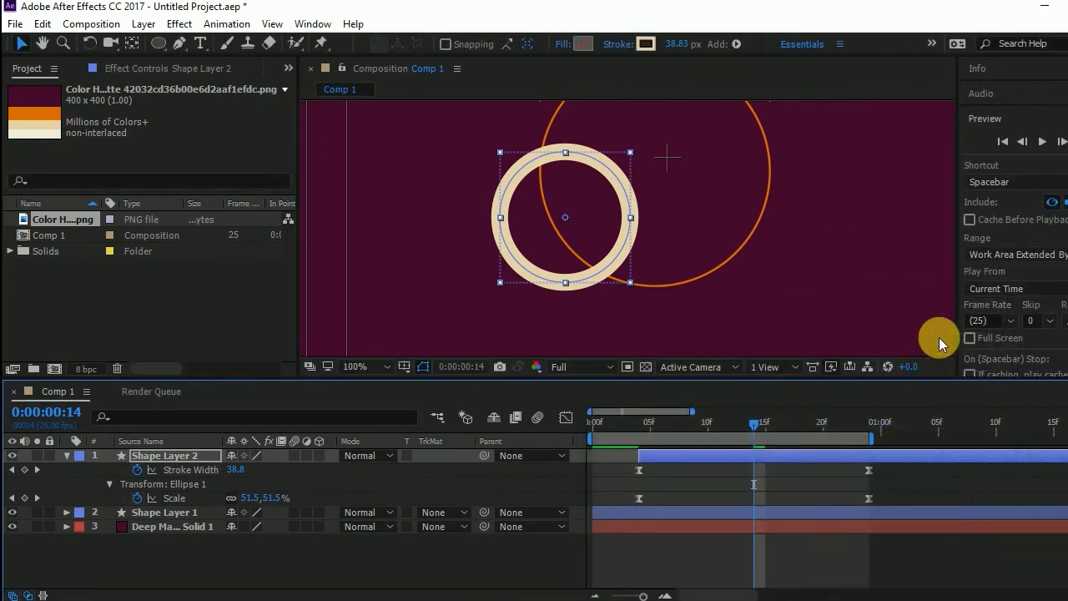
Duplicate Shape Layer 2 and shift the copy in time to start at frame 6.
{"action": "left_click", "coordinate": [162, 458]}
{"action": "key", "text": "ctrl+d"}
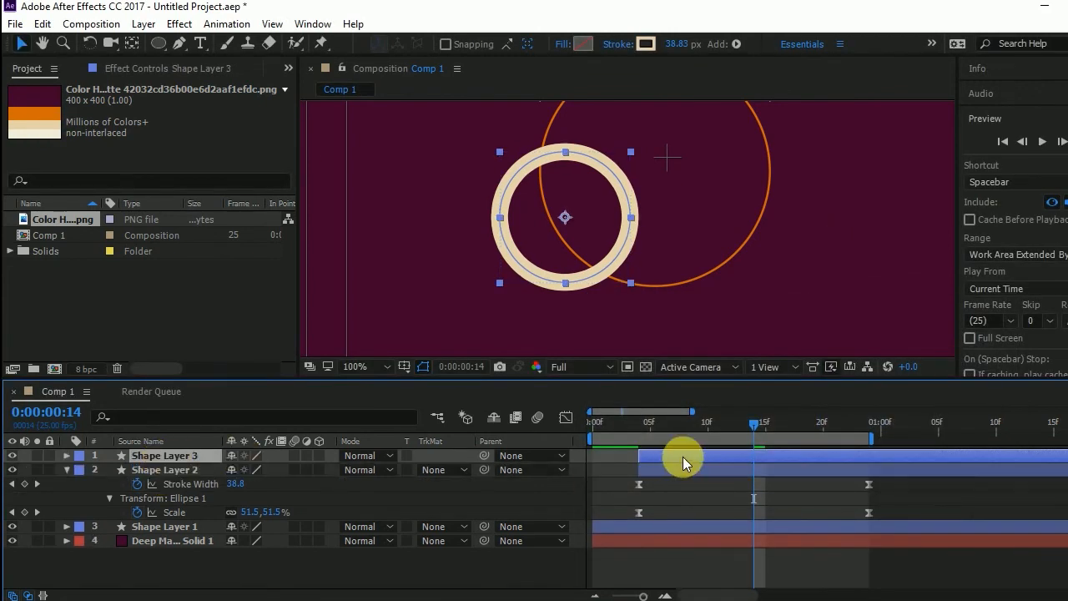
{"action": "left_click_drag", "start_coordinate": [682, 464], "coordinate": [694, 464]}
Move Shape Layer 3's circle to the right of the other beige circle and scale it up proportionally.
{"action": "left_click", "coordinate": [160, 455]}
{"action": "left_click", "coordinate": [19, 44]}
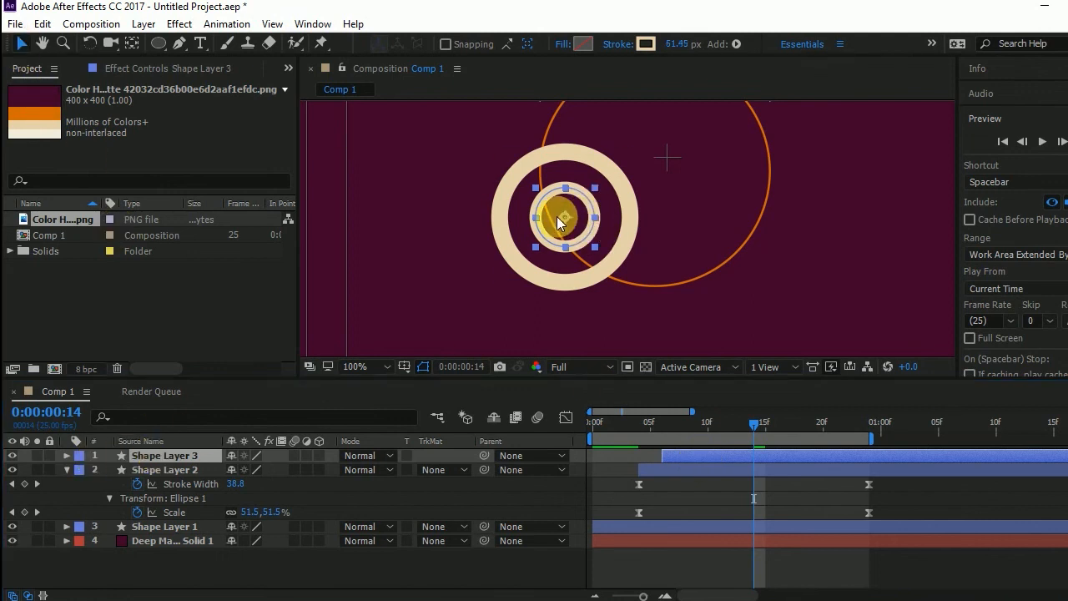
{"action": "left_click_drag", "start_coordinate": [566, 219], "coordinate": [765, 192]}
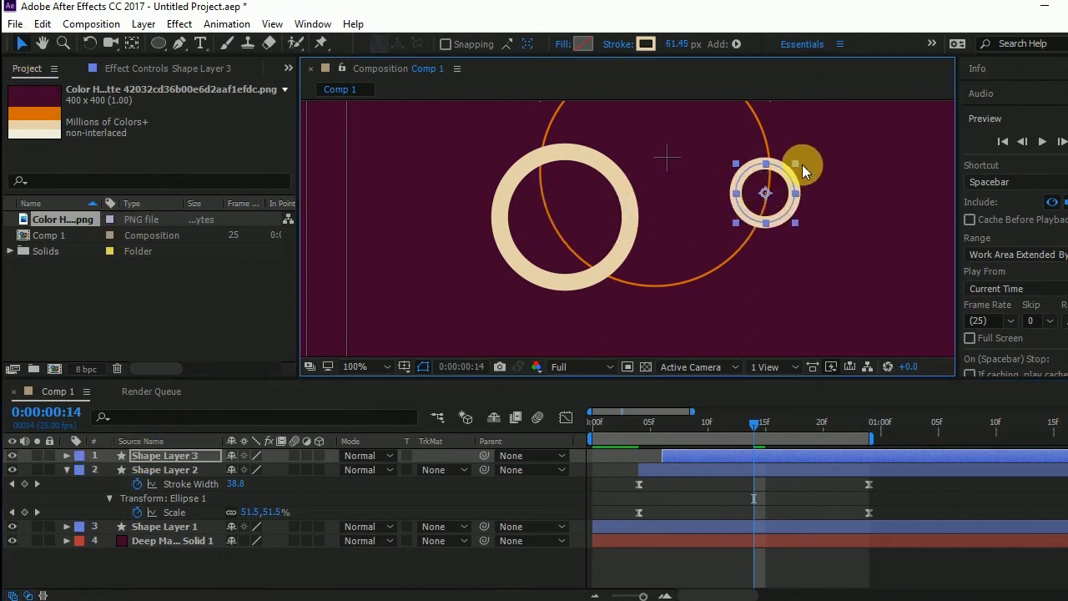
{"action": "left_click", "coordinate": [797, 164]}
{"action": "left_click", "coordinate": [786, 173]}
{"action": "left_click_drag", "start_coordinate": [793, 164], "coordinate": [812, 138]}
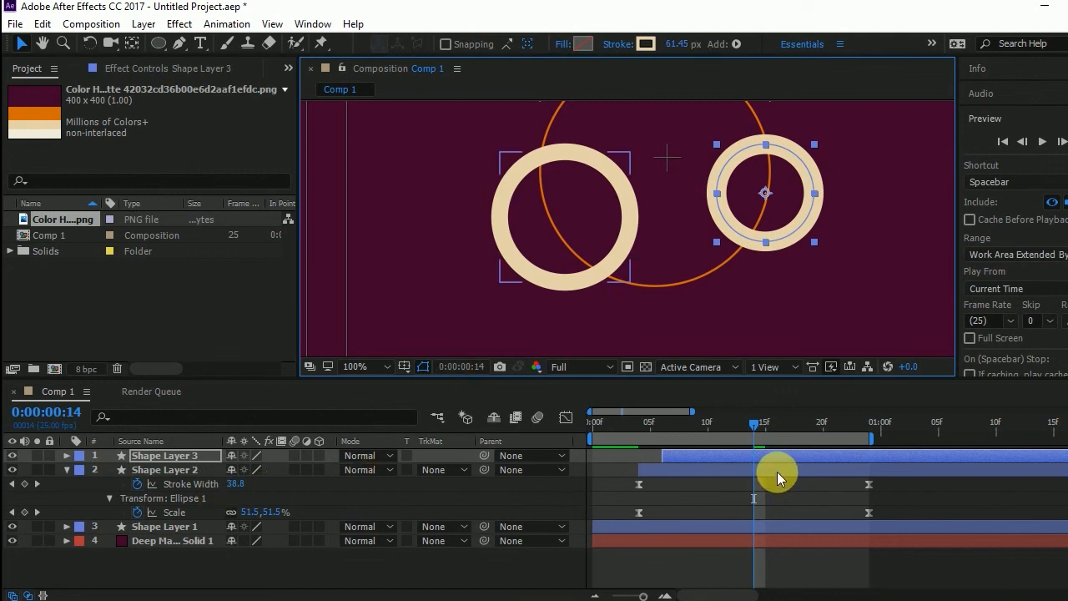
Show Shape Layer 3's keyframed properties and set its starting Stroke Width to 10 at frame 6.
{"action": "key", "text": "u"}
{"action": "left_click_drag", "start_coordinate": [733, 430], "coordinate": [668, 431]}
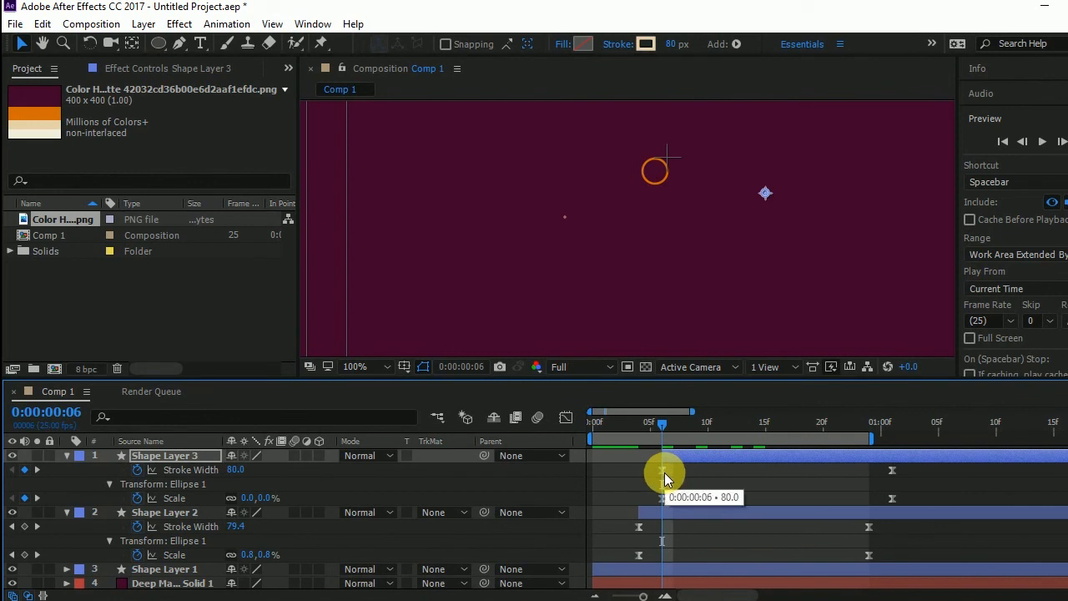
{"action": "type", "text": "1"}
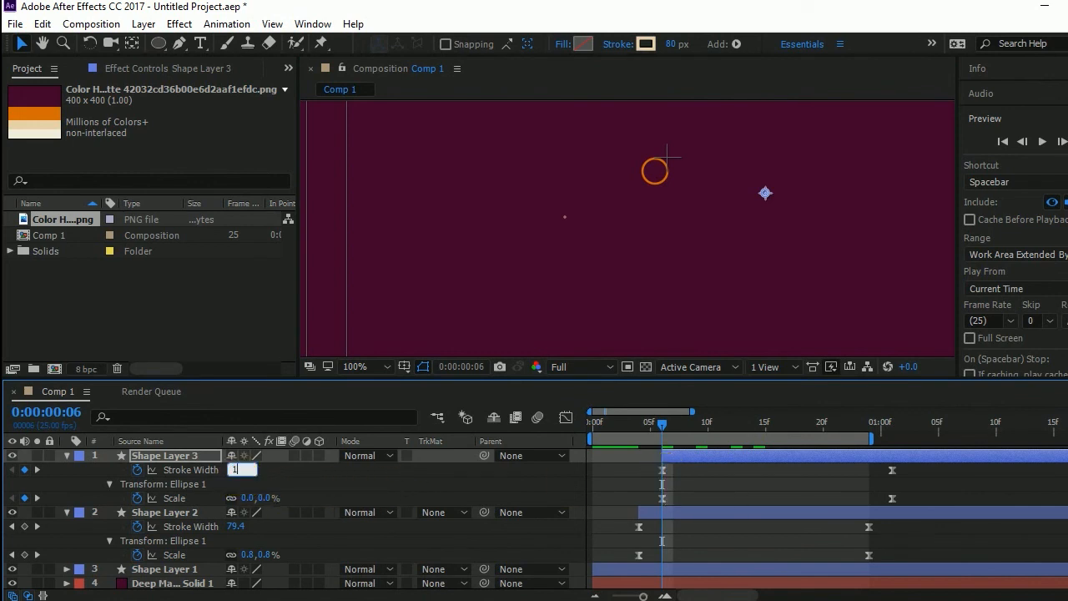
{"action": "type", "text": "0"}
{"action": "key", "text": "Return"}
Extend the work area end to just past one second and collapse the properties of Shape Layers 2 and 3.
{"action": "left_click", "coordinate": [1022, 142]}
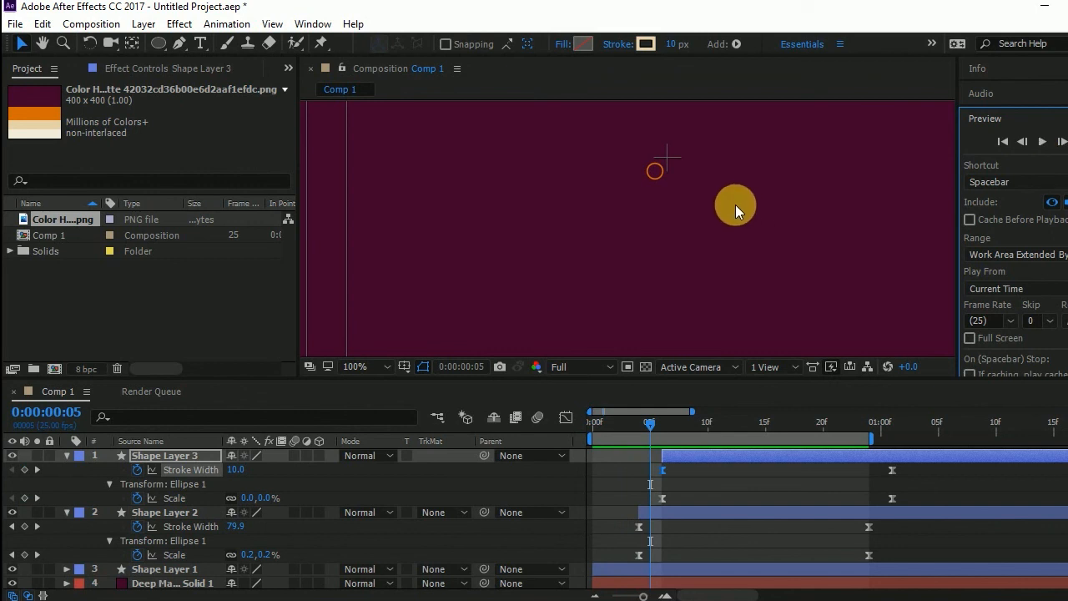
{"action": "scroll", "coordinate": [567, 244], "scroll_direction": "down", "scroll_amount": 6}
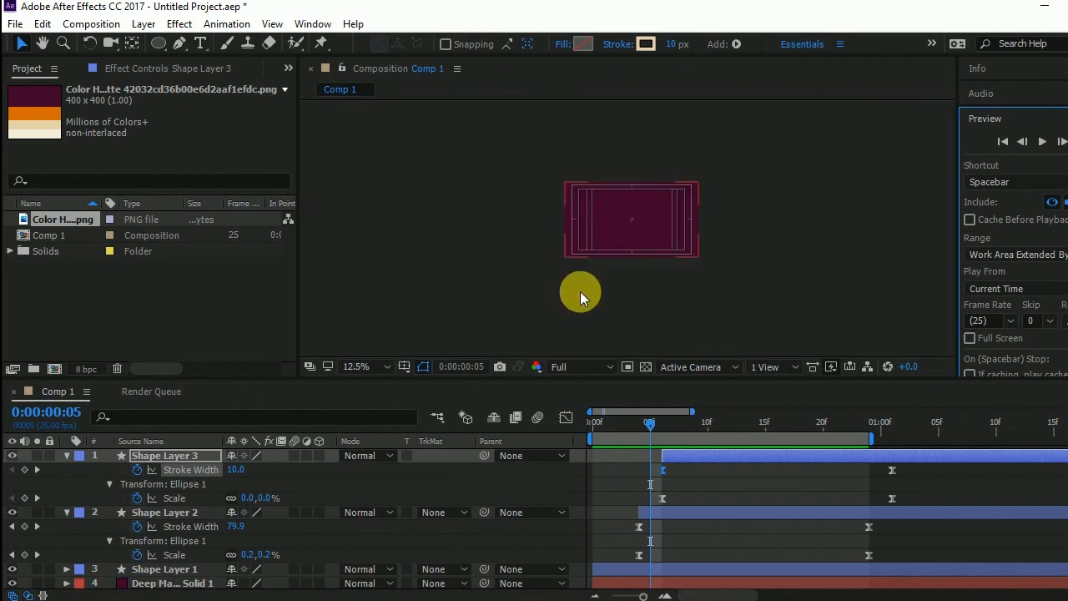
{"action": "left_click_drag", "start_coordinate": [651, 422], "coordinate": [820, 436]}
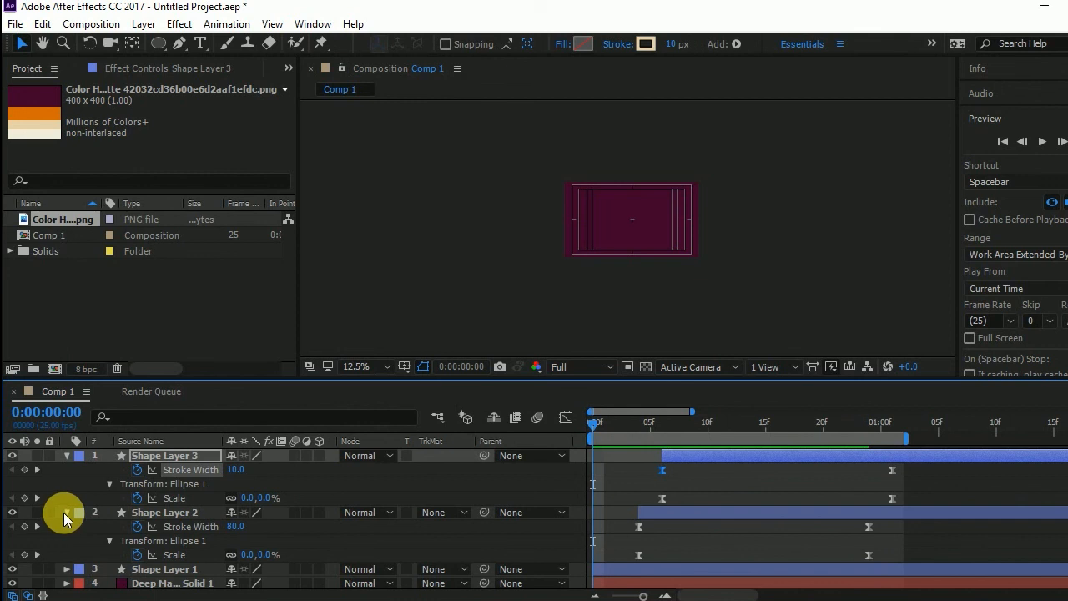
{"action": "left_click", "coordinate": [66, 513]}
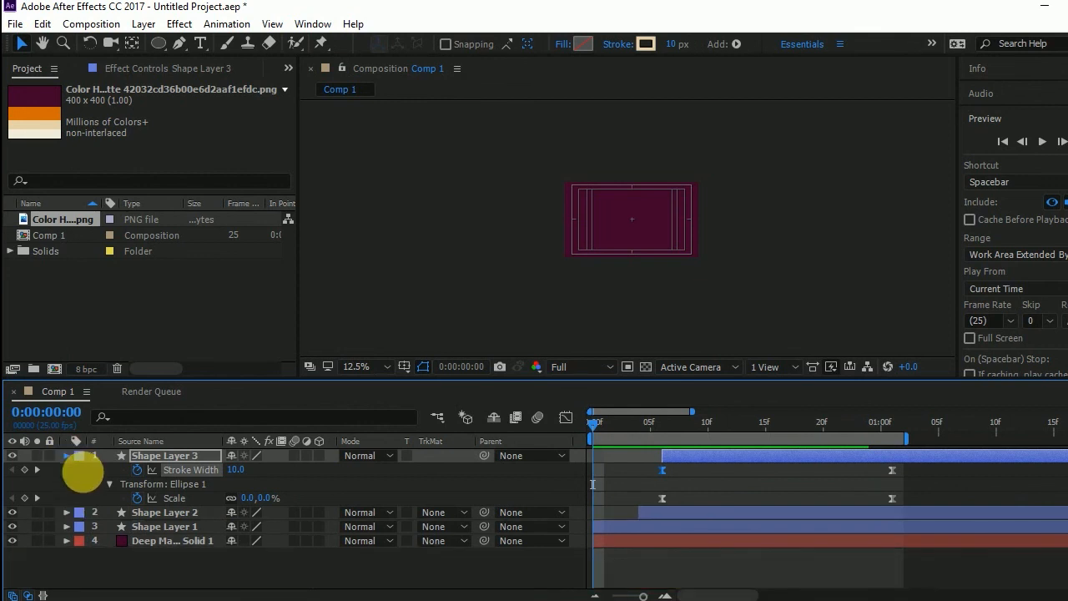
{"action": "left_click", "coordinate": [67, 456]}
Add a Drop Shadow layer style to Shape Layer 2 with the time set to frame 10.
{"action": "left_click", "coordinate": [170, 485]}
{"action": "left_click", "coordinate": [167, 470]}
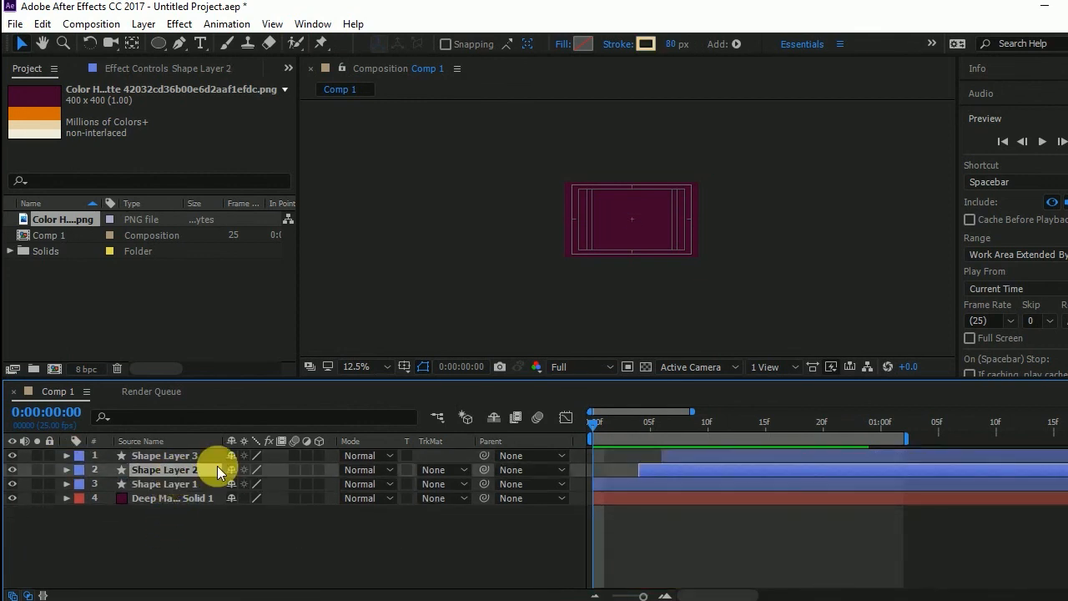
{"action": "left_click", "coordinate": [707, 438]}
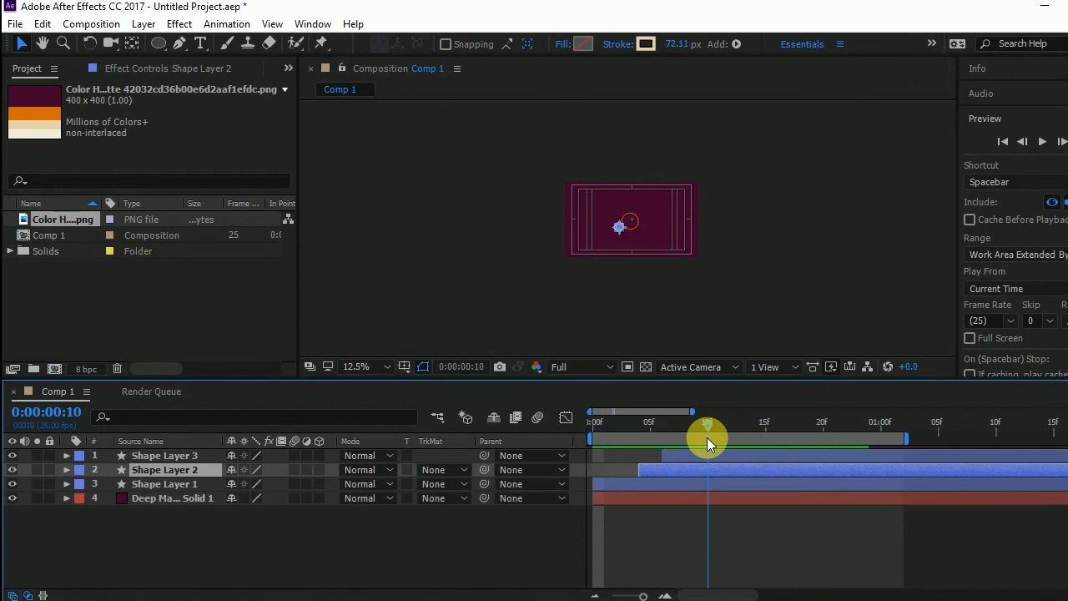
{"action": "scroll", "coordinate": [626, 246], "scroll_direction": "up", "scroll_amount": 6}
{"action": "right_click", "coordinate": [192, 473]}
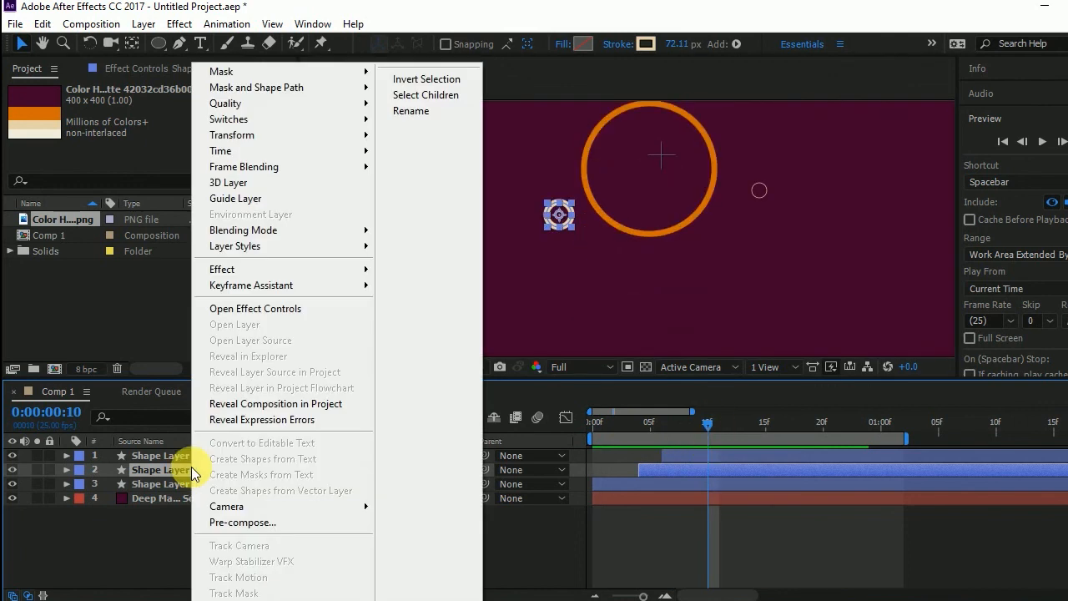
{"action": "mouse_move", "coordinate": [280, 252]}
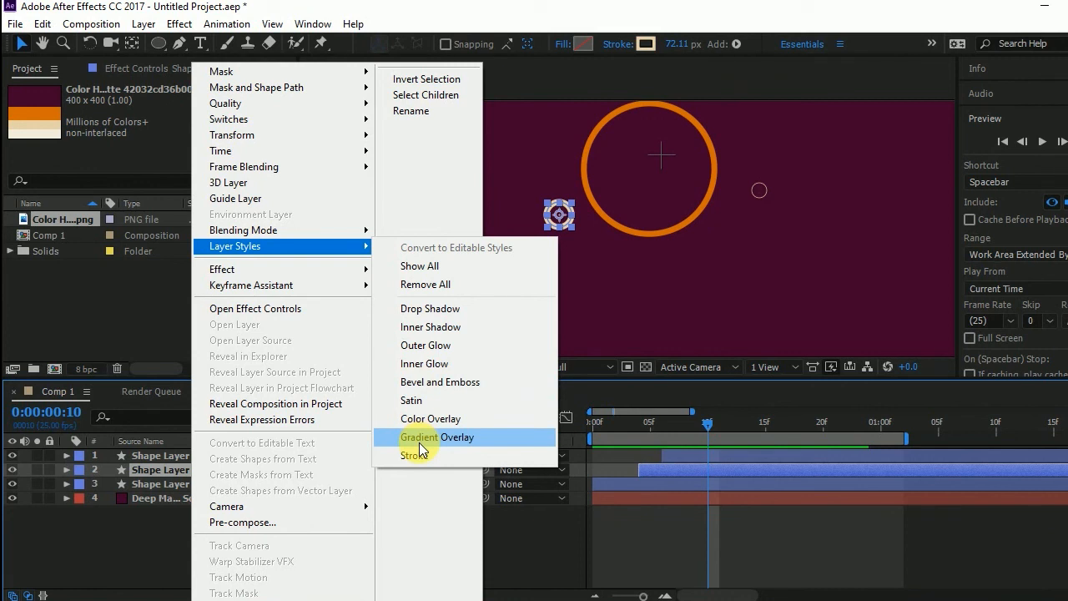
{"action": "left_click", "coordinate": [440, 317]}
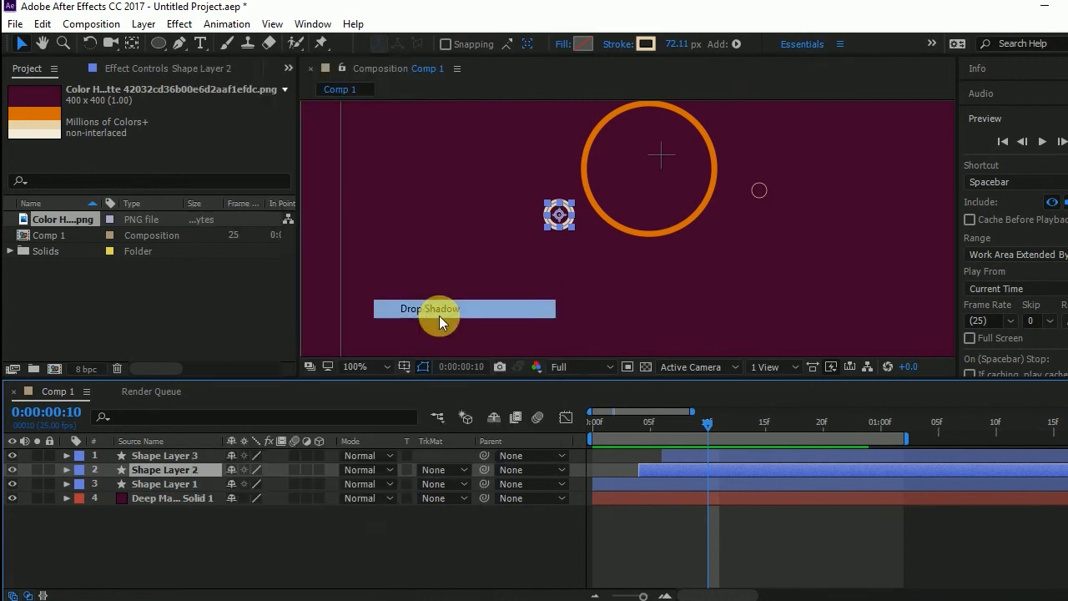
Check the drop shadow at frame 15 and play the circle bursts in the maximized composition view.
{"action": "left_click_drag", "start_coordinate": [722, 420], "coordinate": [763, 426]}
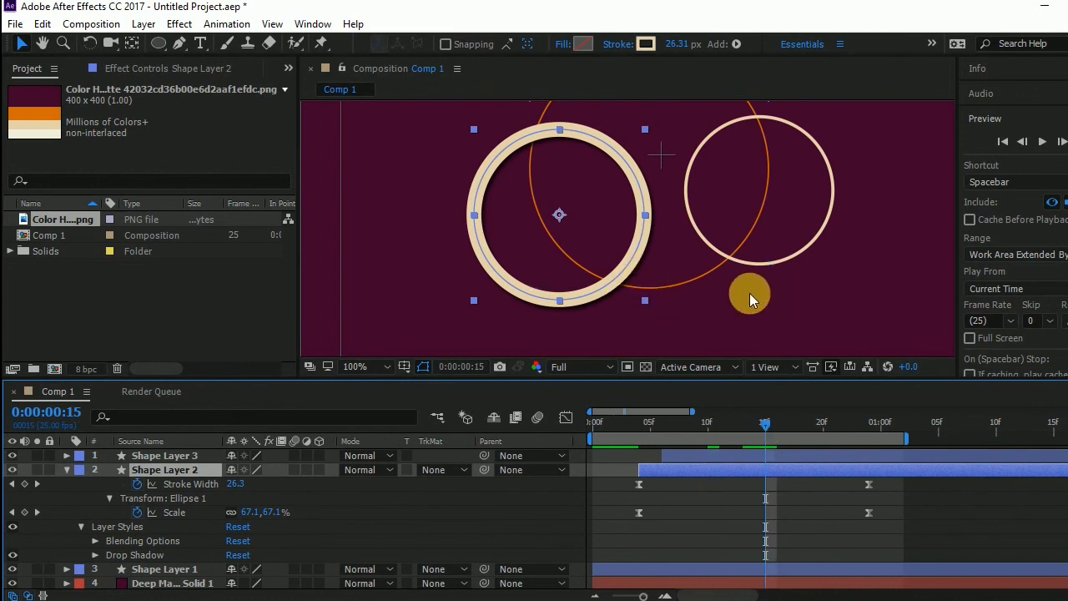
{"action": "key", "text": "grave"}
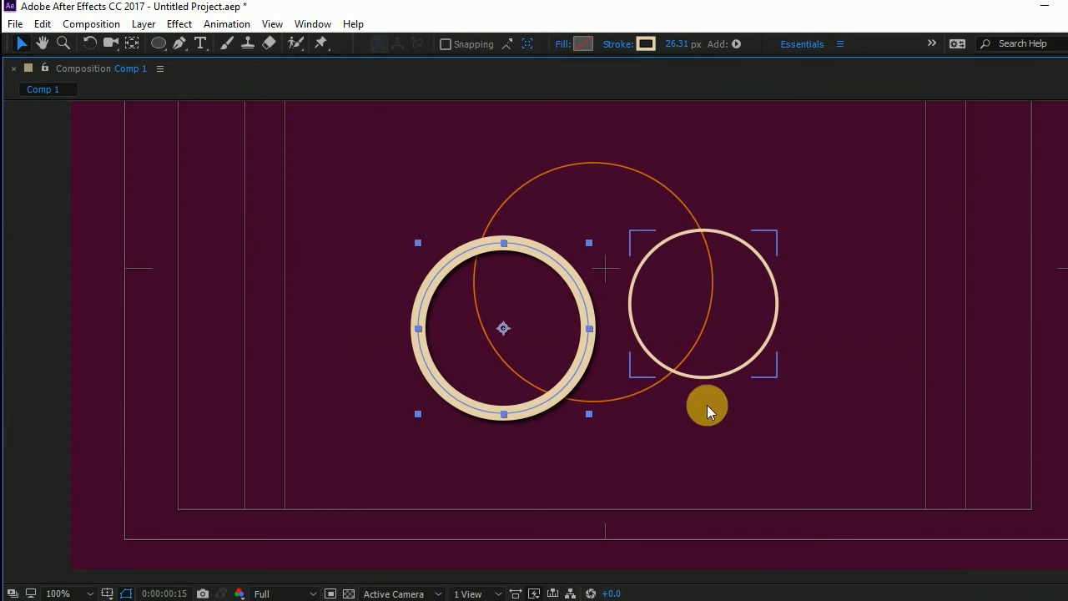
{"action": "scroll", "coordinate": [723, 360], "scroll_direction": "down", "scroll_amount": 3}
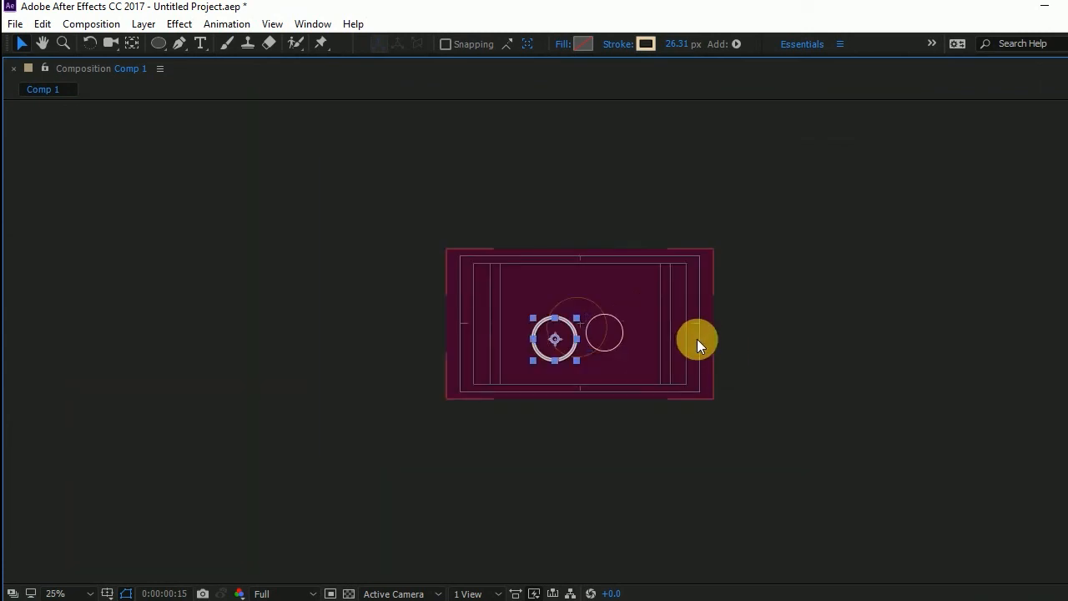
{"action": "key", "text": "space"}
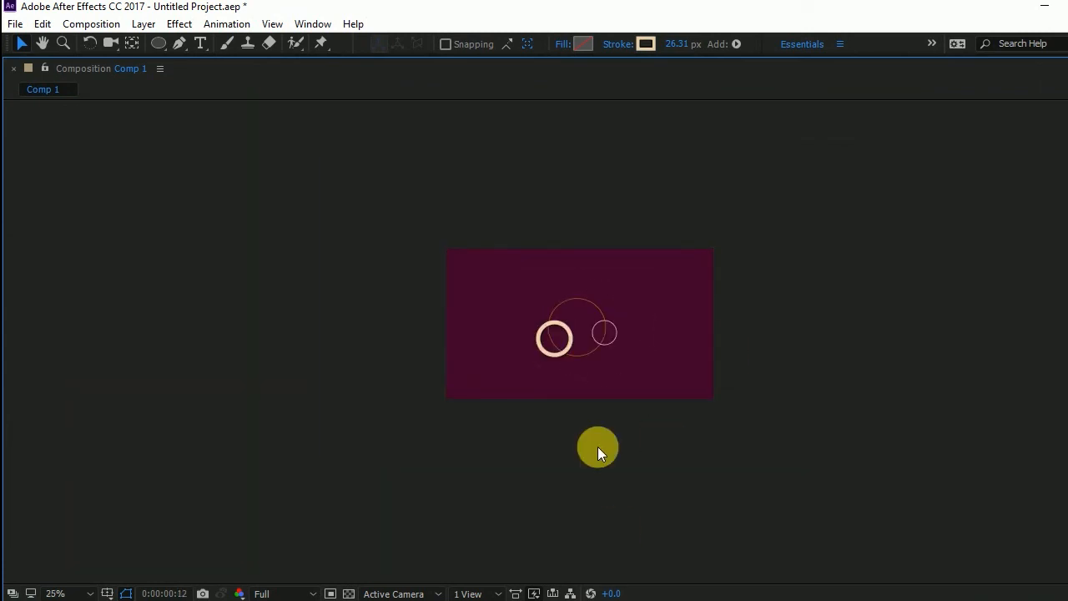